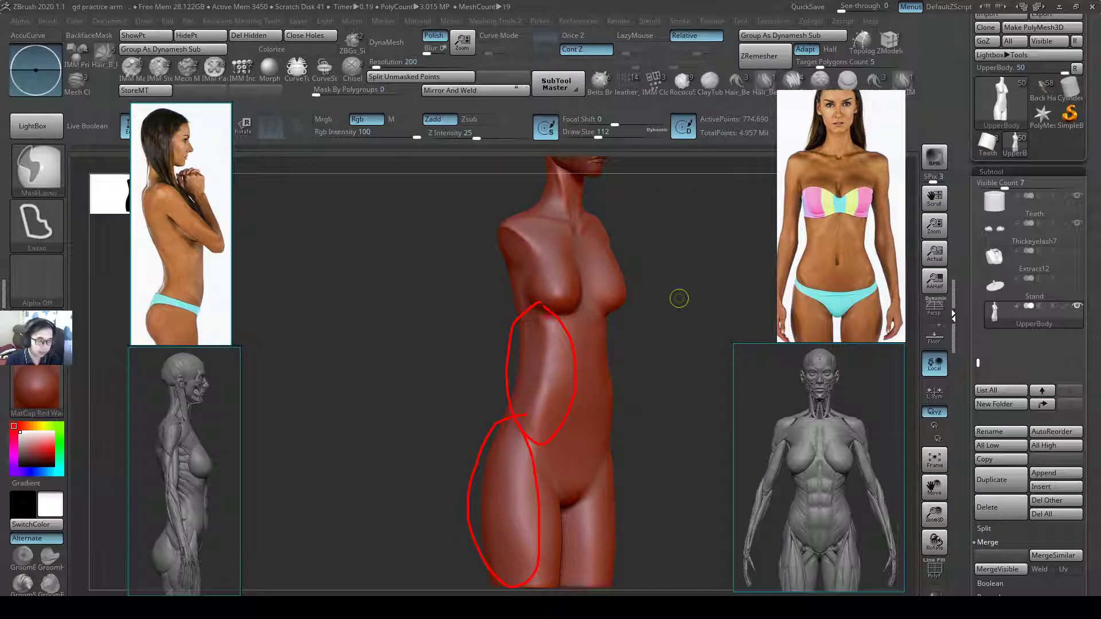
- Sketch temporary outlines of the bent arm, waist and hip over the figure, then clear the drawing
{"action": "mouse_move", "coordinate": [502, 228]}
{"action": "left_mouse_down"}
{"action": "mouse_move", "coordinate": [459, 298]}
{"action": "mouse_move", "coordinate": [495, 310]}
{"action": "mouse_move", "coordinate": [496, 467]}
{"action": "left_mouse_up"}
{"action": "left_click_drag", "start_coordinate": [497, 308], "coordinate": [553, 459]}
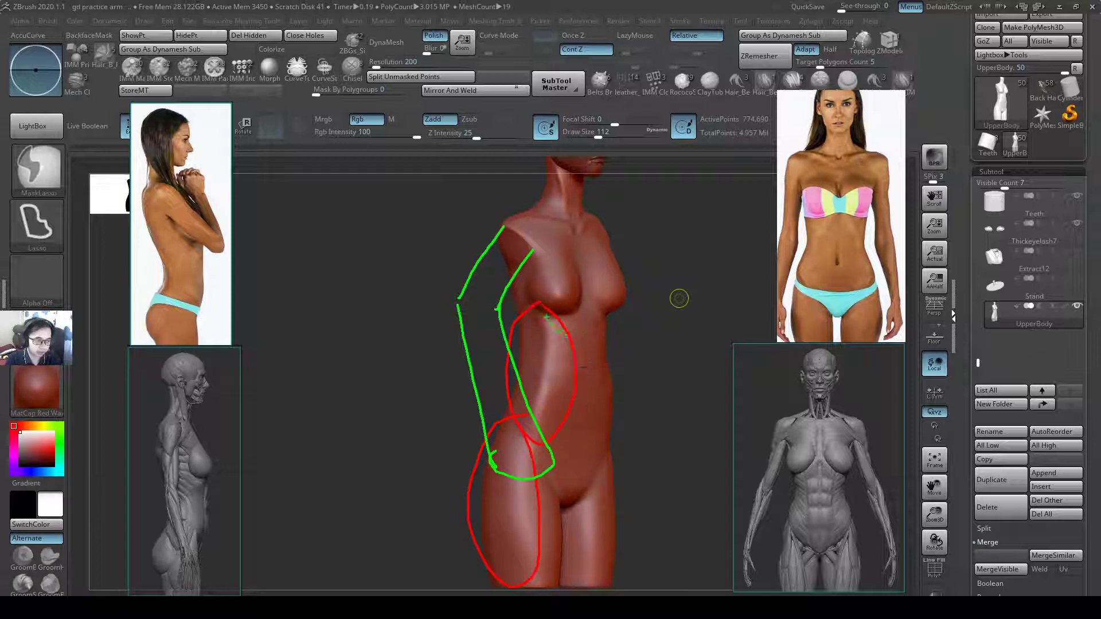
{"action": "left_click_drag", "start_coordinate": [546, 313], "coordinate": [566, 410]}
{"action": "key", "text": "ctrl+z"}
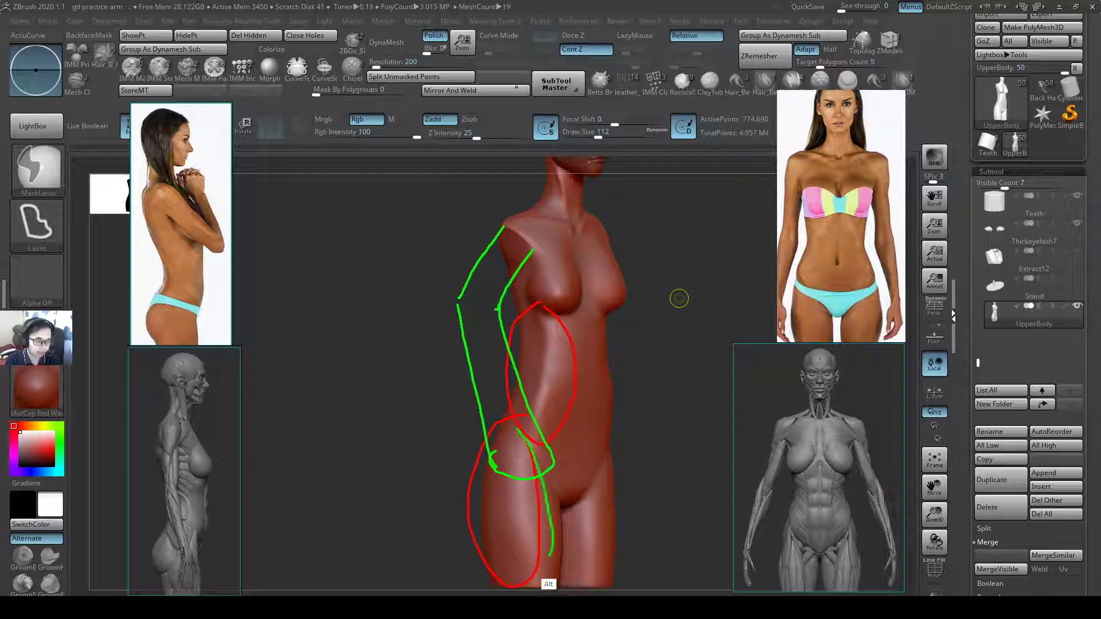
{"action": "left_click_drag", "start_coordinate": [516, 431], "coordinate": [517, 586]}
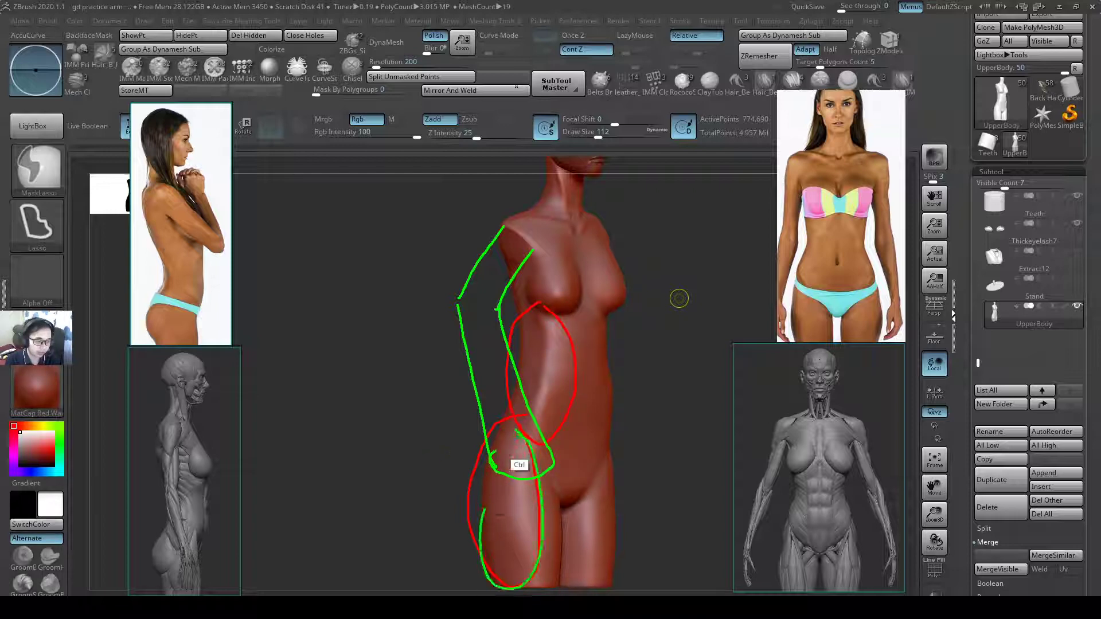
{"action": "key", "text": "ctrl+z"}
{"action": "mouse_move", "coordinate": [544, 307]}
{"action": "left_mouse_down", "text": "alt"}
{"action": "mouse_move", "coordinate": [551, 445]}
{"action": "mouse_move", "coordinate": [550, 310]}
{"action": "left_mouse_up", "text": "alt"}
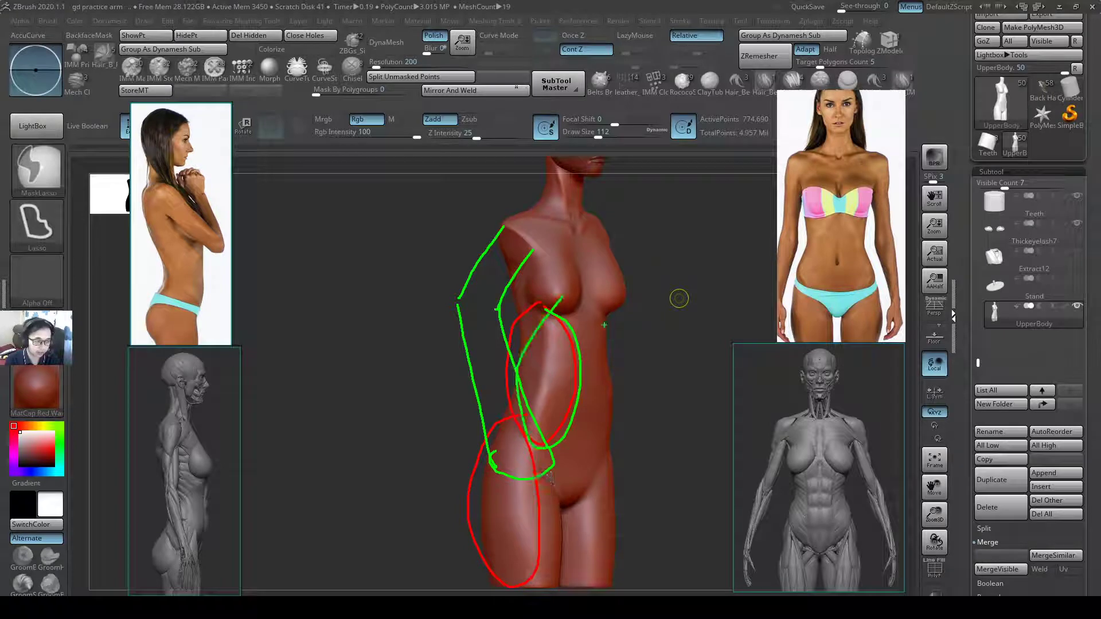
{"action": "key", "text": "ctrl+z"}
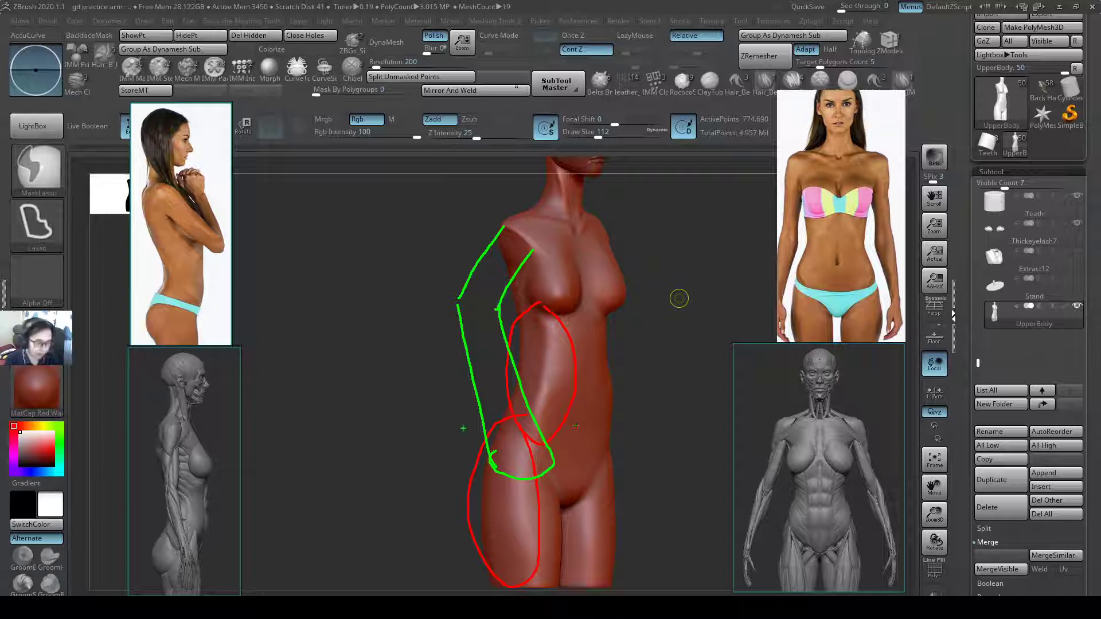
{"action": "key", "text": "Escape"}
- Append a Cylinder3D as a new subtool beneath UpperBody
{"action": "mouse_move", "coordinate": [641, 390]}
{"action": "left_mouse_down"}
{"action": "mouse_move", "coordinate": [571, 410]}
{"action": "mouse_move", "coordinate": [648, 398]}
{"action": "mouse_move", "coordinate": [567, 395]}
{"action": "left_mouse_up"}
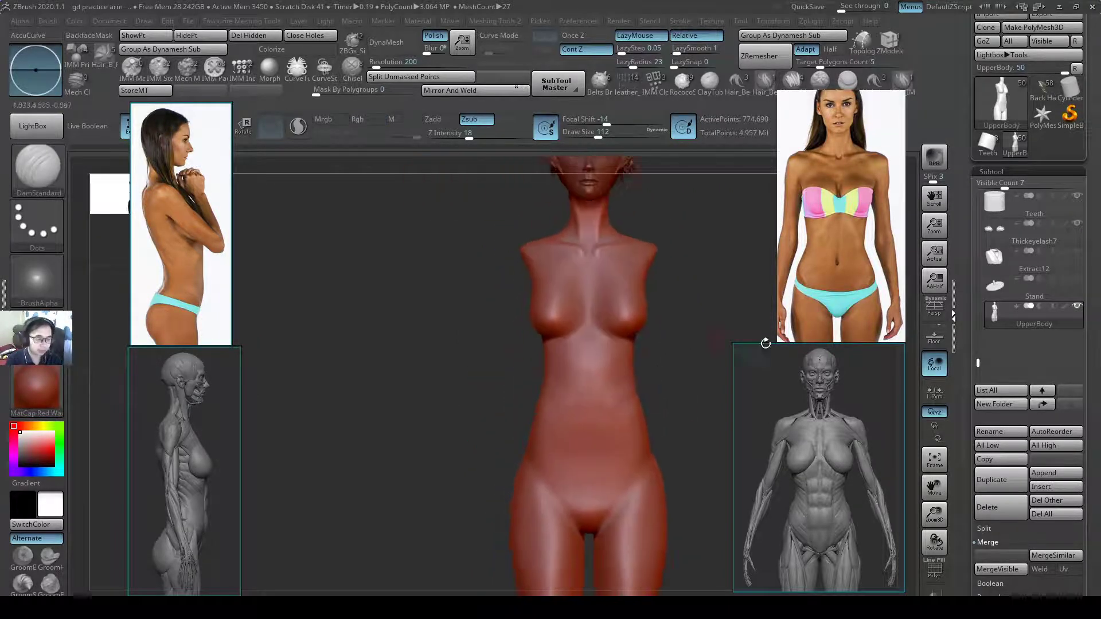
{"action": "left_click", "coordinate": [1065, 445]}
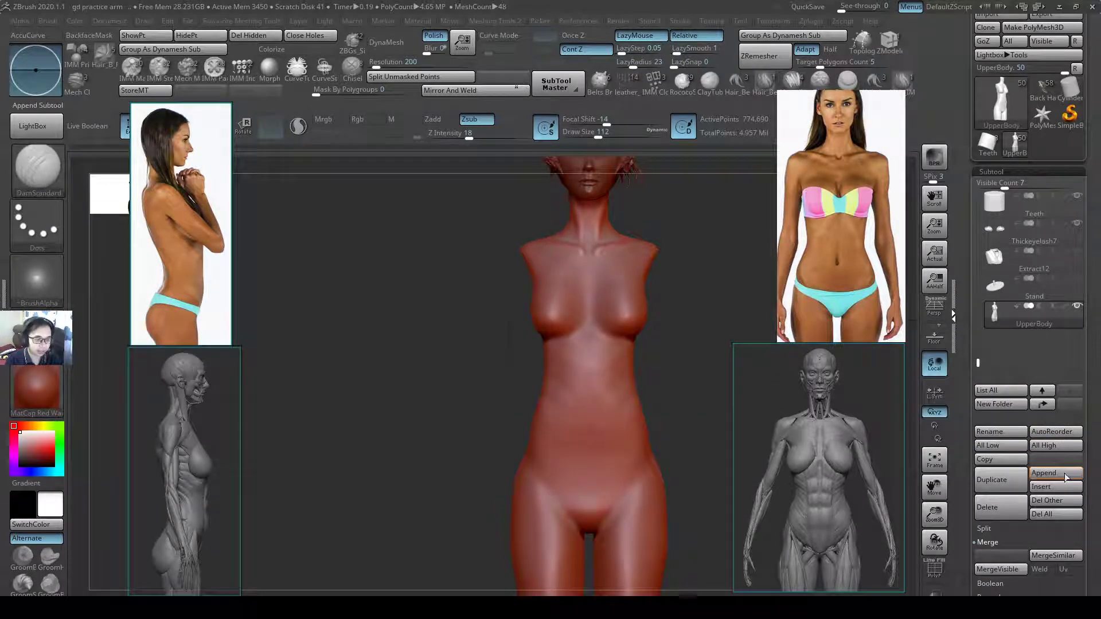
{"action": "left_click", "coordinate": [1055, 473]}
{"action": "left_click", "coordinate": [658, 428]}
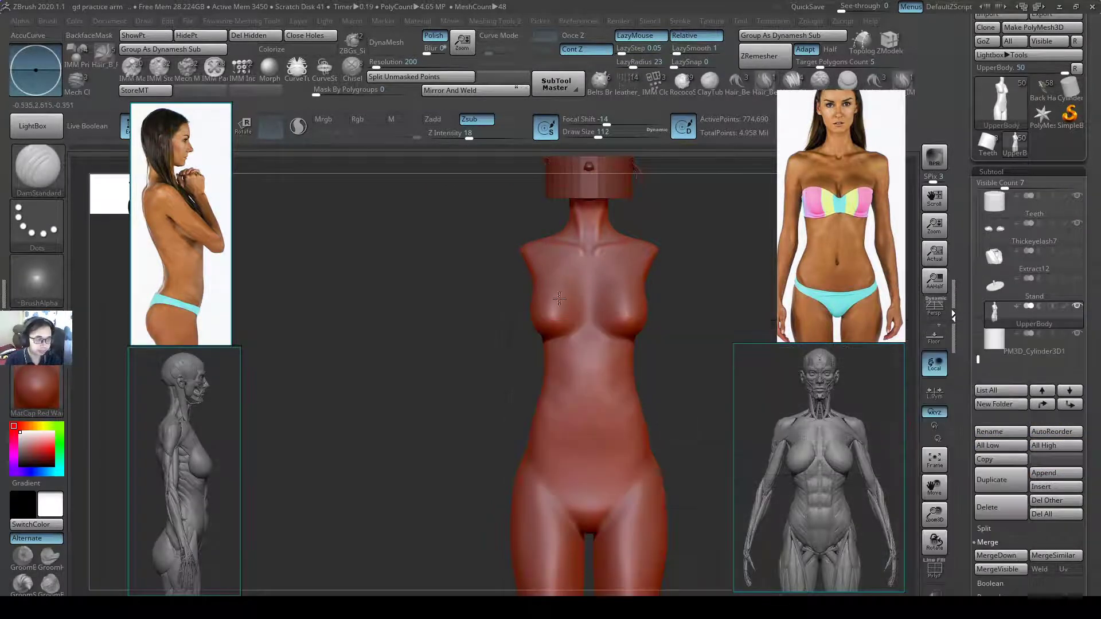
- Select the new cylinder, scale it down to arm thickness and move it beside the figure's right shoulder
{"action": "left_click_drag", "start_coordinate": [609, 182], "coordinate": [578, 269], "text": "alt"}
{"action": "left_click", "coordinate": [587, 271], "text": "alt"}
{"action": "key", "text": "w"}
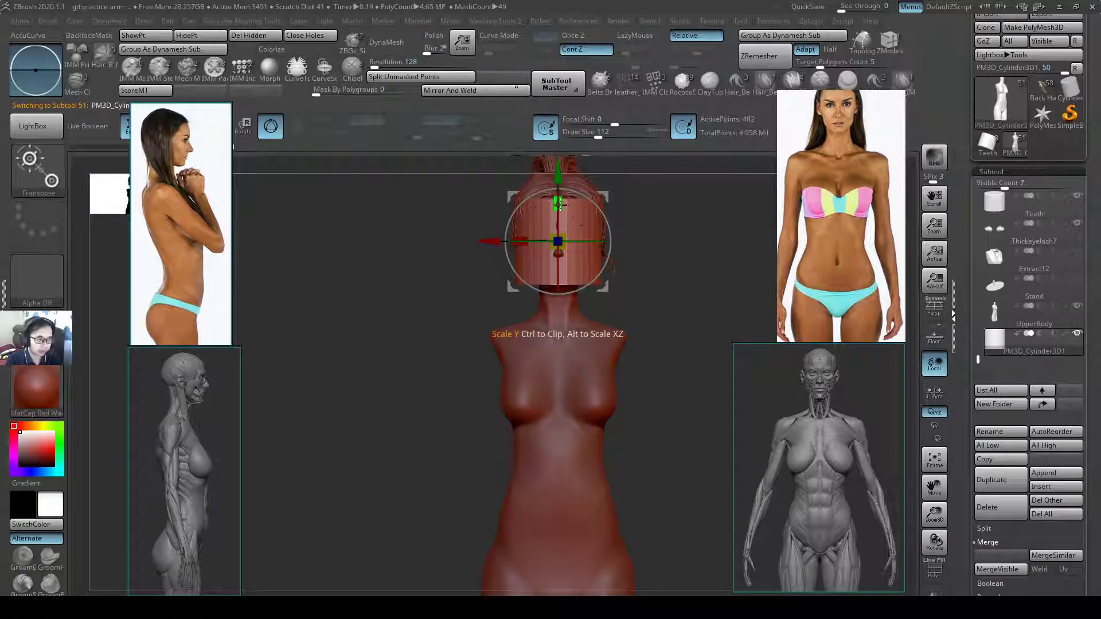
{"action": "left_click_drag", "start_coordinate": [558, 203], "coordinate": [557, 169]}
{"action": "left_click_drag", "start_coordinate": [557, 241], "coordinate": [513, 237]}
{"action": "left_click_drag", "start_coordinate": [558, 175], "coordinate": [558, 335]}
{"action": "left_click_drag", "start_coordinate": [493, 401], "coordinate": [409, 401]}
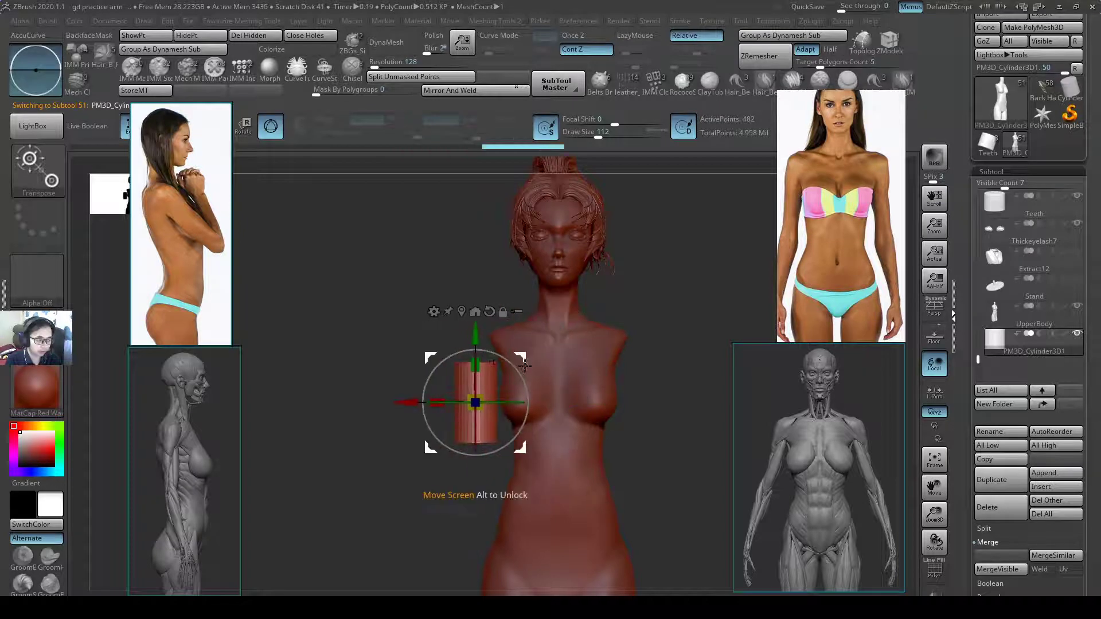
- Tilt the cylinder toward the right shoulder and centre it on the shoulder in side view
{"action": "left_click_drag", "start_coordinate": [458, 353], "coordinate": [549, 323]}
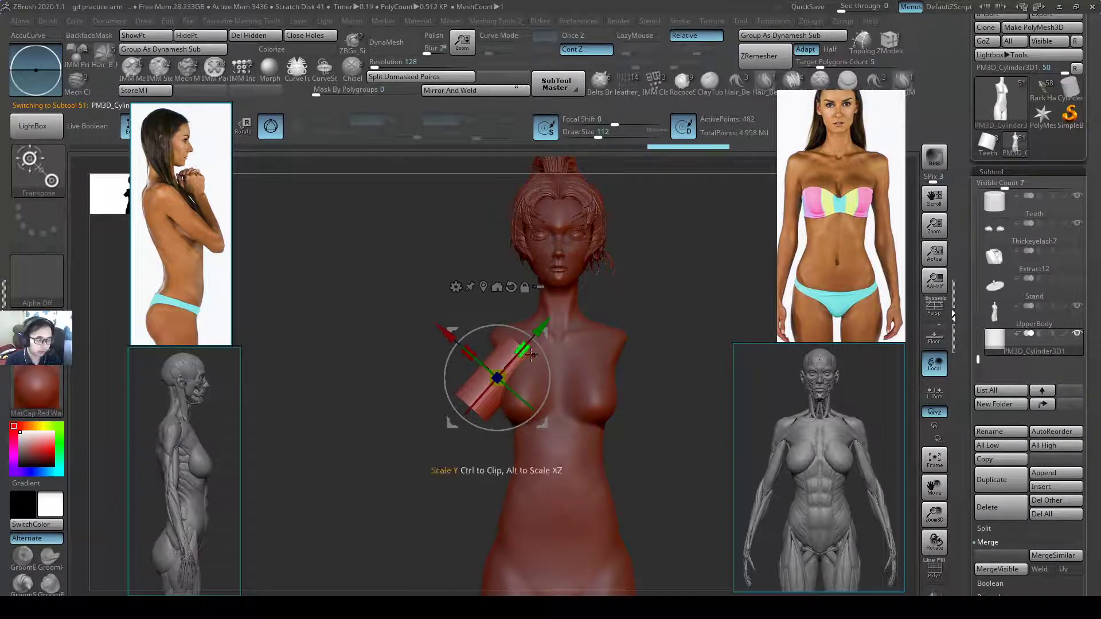
{"action": "right_click_drag", "start_coordinate": [547, 370], "coordinate": [625, 365]}
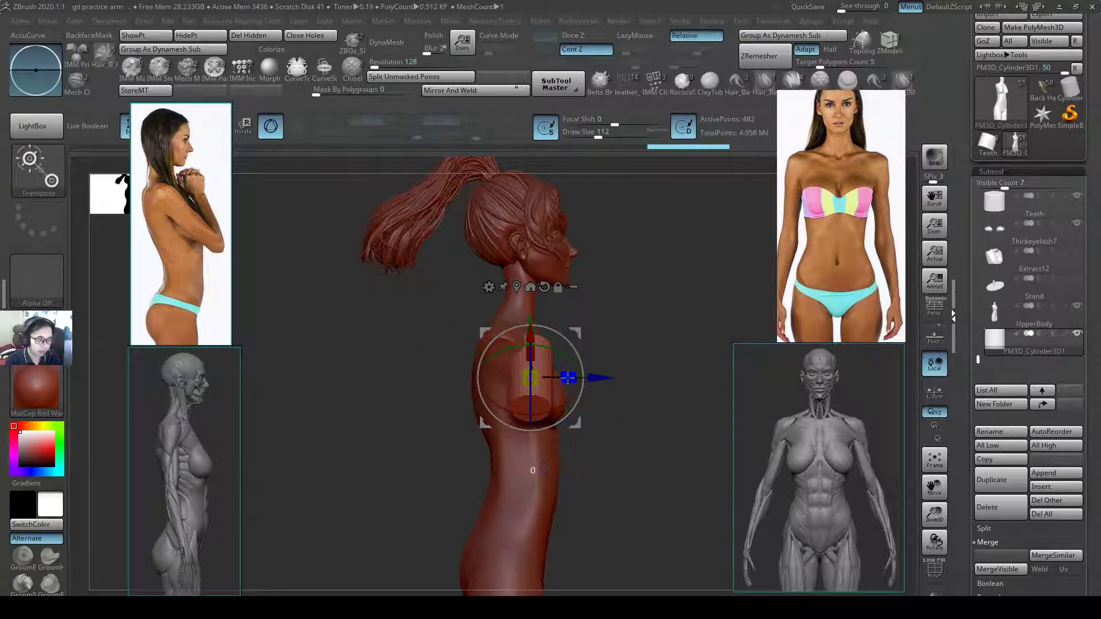
{"action": "left_click_drag", "start_coordinate": [531, 377], "coordinate": [530, 383]}
{"action": "left_click_drag", "start_coordinate": [599, 378], "coordinate": [522, 377]}
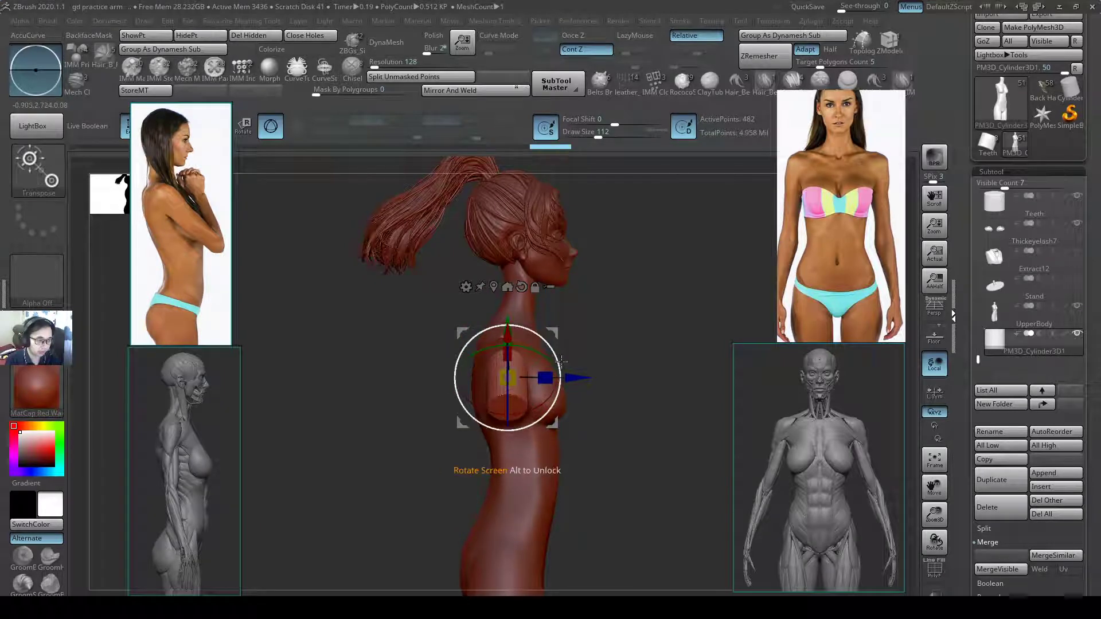
- Place the gizmo pivot at the cylinder's shoulder end and stretch the cylinder to upper-arm length
{"action": "right_click_drag", "start_coordinate": [559, 386], "coordinate": [514, 371]}
{"action": "left_click_drag", "start_coordinate": [533, 343], "coordinate": [522, 362]}
{"action": "right_click_drag", "start_coordinate": [547, 360], "coordinate": [536, 377], "text": "shift"}
{"action": "left_click_drag", "start_coordinate": [480, 417], "coordinate": [481, 417]}
{"action": "left_click_drag", "start_coordinate": [519, 366], "coordinate": [567, 307]}
{"action": "right_click_drag", "start_coordinate": [567, 313], "coordinate": [629, 422]}
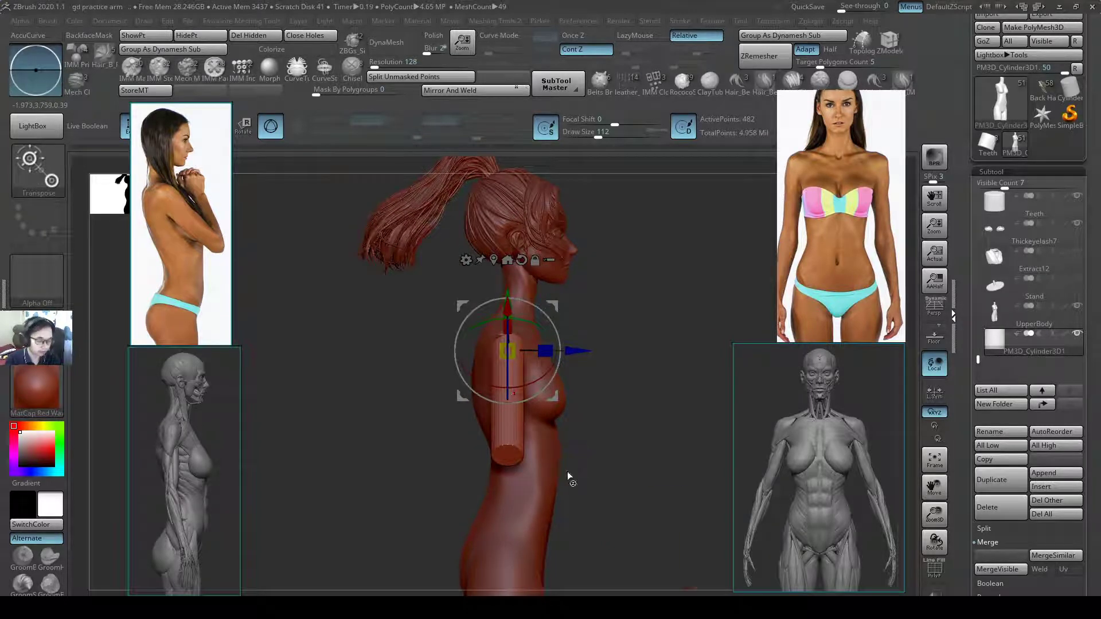
{"action": "right_click_drag", "start_coordinate": [568, 476], "coordinate": [572, 438], "text": "shift"}
- Compare the figure with the side and front anatomy references and rotate the upper-arm cylinder down toward the torso
{"action": "key", "text": "q"}
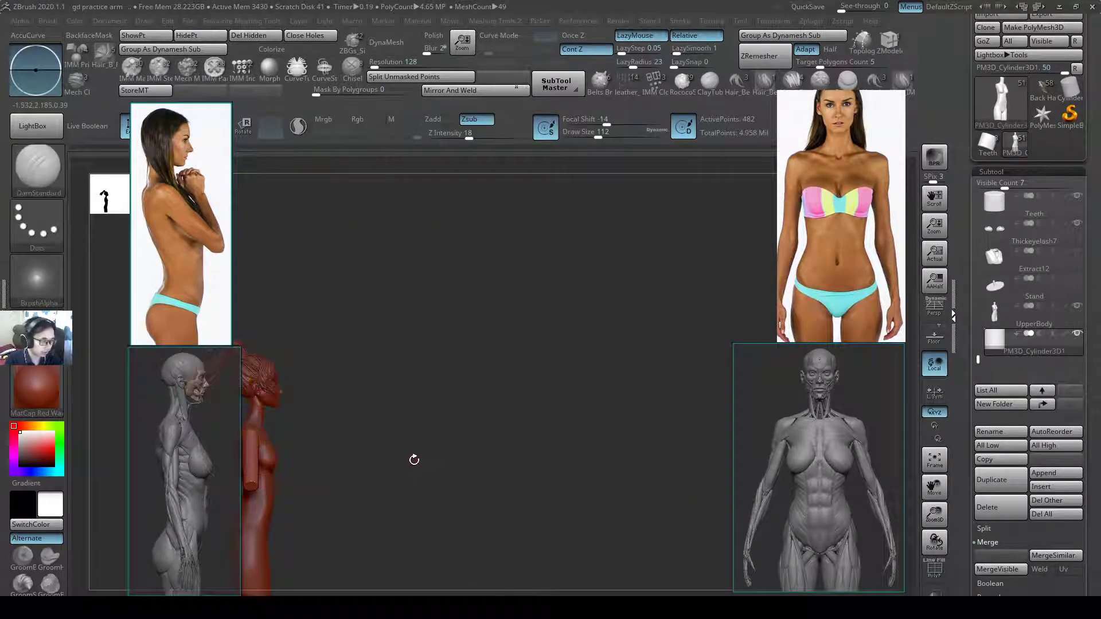
{"action": "right_click_drag", "start_coordinate": [429, 469], "coordinate": [640, 474]}
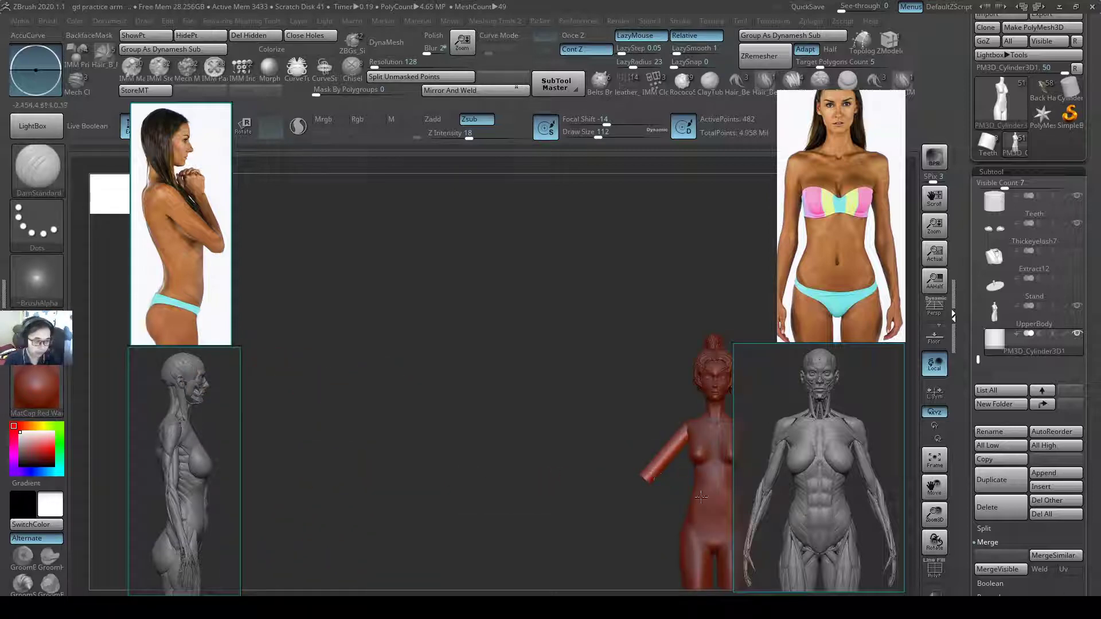
{"action": "key", "text": "w"}
{"action": "mouse_move", "coordinate": [758, 456]}
{"action": "right_mouse_down", "text": "alt"}
{"action": "mouse_move", "coordinate": [869, 462]}
{"action": "mouse_move", "coordinate": [859, 464]}
{"action": "right_mouse_up", "text": "alt"}
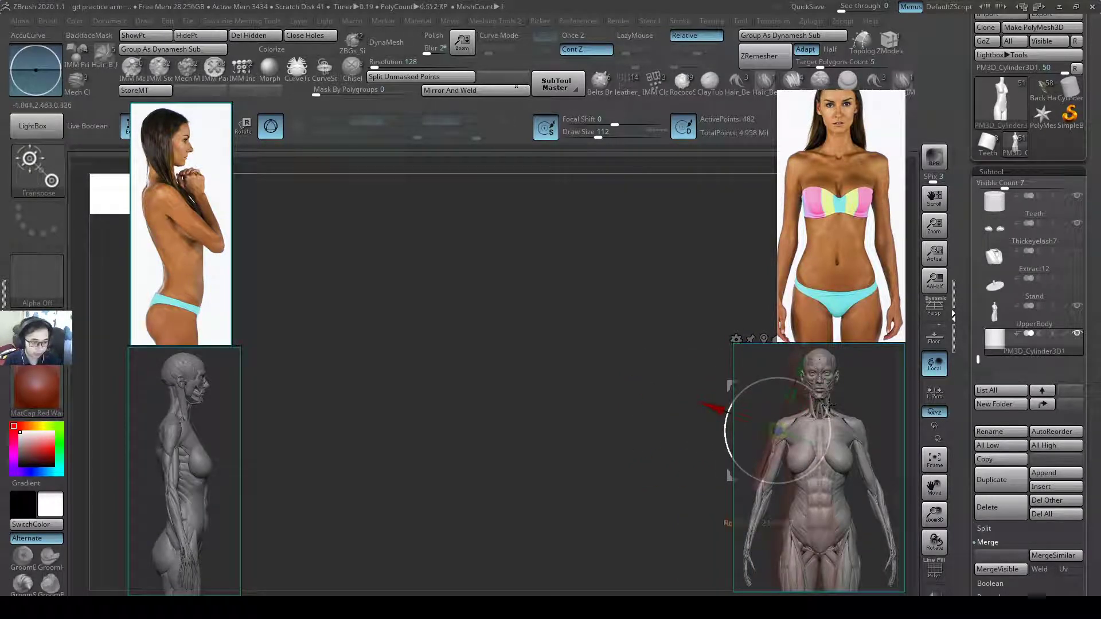
{"action": "mouse_move", "coordinate": [853, 463]}
{"action": "right_mouse_down", "text": "alt"}
{"action": "mouse_move", "coordinate": [670, 462]}
{"action": "mouse_move", "coordinate": [686, 466]}
{"action": "right_mouse_up", "text": "alt"}
{"action": "key", "text": "q"}
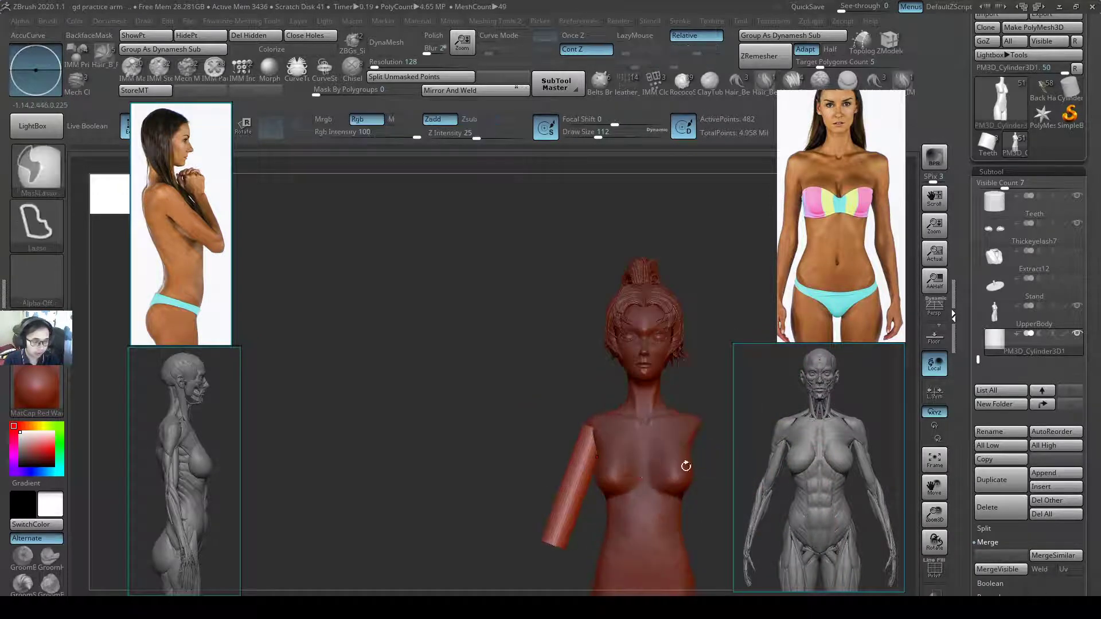
- Rotate the upper-arm cylinder outward about the shoulder, leaving a gap between the arm and the torso
{"action": "key", "text": "w"}
{"action": "left_click_drag", "start_coordinate": [624, 447], "coordinate": [607, 440]}
{"action": "left_click_drag", "start_coordinate": [636, 403], "coordinate": [614, 474]}
{"action": "left_click_drag", "start_coordinate": [594, 525], "coordinate": [611, 418], "text": "alt"}
{"action": "mouse_move", "coordinate": [615, 358]}
{"action": "left_mouse_down", "text": "alt"}
{"action": "mouse_move", "coordinate": [611, 481]}
{"action": "mouse_move", "coordinate": [588, 582]}
{"action": "mouse_move", "coordinate": [564, 454]}
{"action": "mouse_move", "coordinate": [602, 371]}
{"action": "left_mouse_up", "text": "alt"}
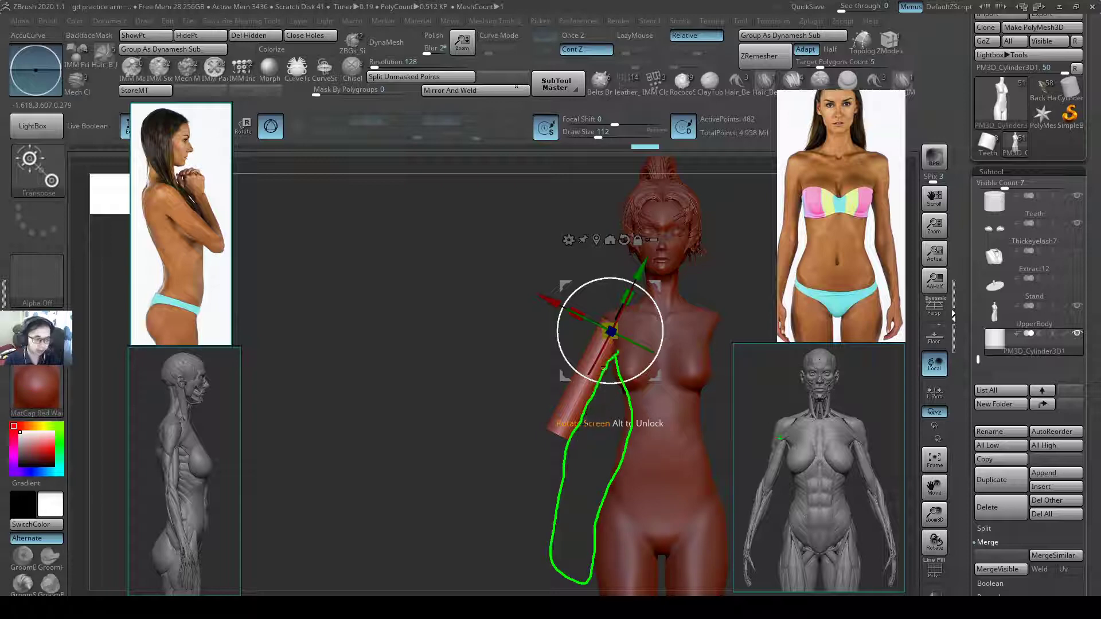
{"action": "mouse_move", "coordinate": [596, 447]}
{"action": "left_mouse_down", "text": "alt"}
{"action": "mouse_move", "coordinate": [518, 446]}
{"action": "mouse_move", "coordinate": [511, 433]}
{"action": "left_mouse_up", "text": "alt"}
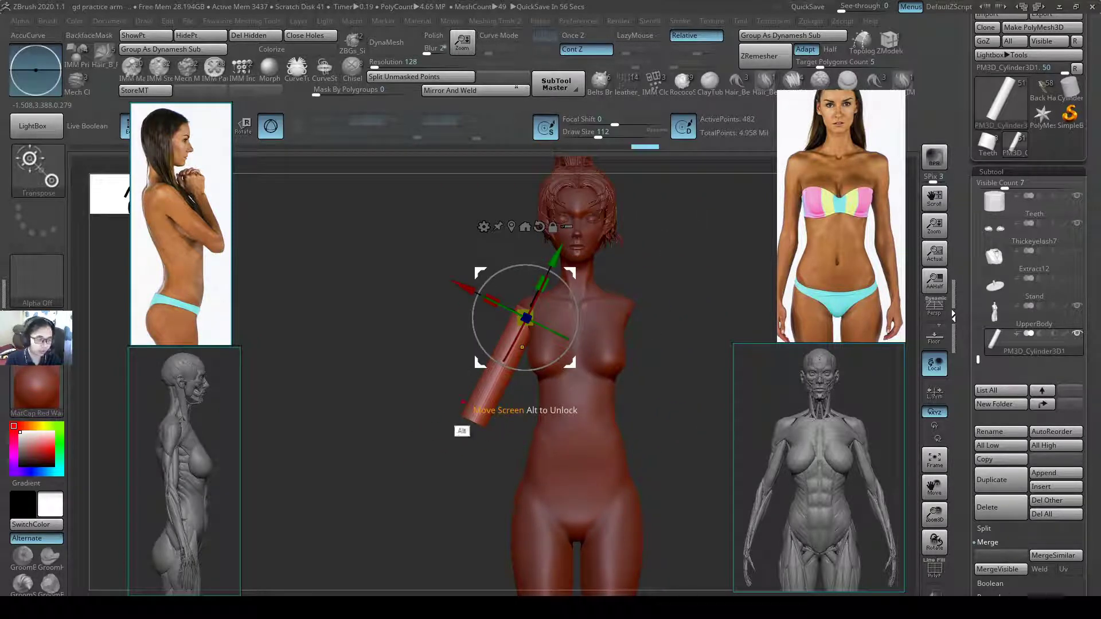
{"action": "mouse_move", "coordinate": [463, 401]}
{"action": "left_mouse_down"}
{"action": "mouse_move", "coordinate": [481, 405]}
{"action": "mouse_move", "coordinate": [471, 571]}
{"action": "mouse_move", "coordinate": [396, 466]}
{"action": "mouse_move", "coordinate": [485, 369]}
{"action": "left_mouse_up"}
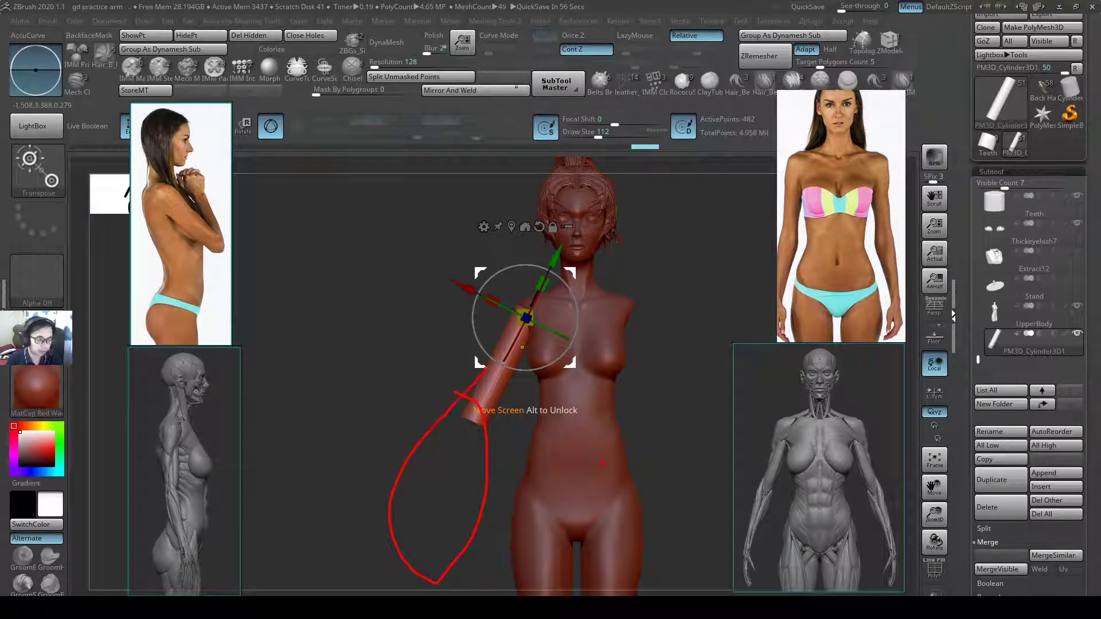
{"action": "mouse_move", "coordinate": [642, 402]}
{"action": "left_mouse_down"}
{"action": "mouse_move", "coordinate": [594, 389]}
{"action": "mouse_move", "coordinate": [700, 372]}
{"action": "mouse_move", "coordinate": [666, 377]}
{"action": "left_mouse_up"}
- Choose the SnakeHook brush and DynaMesh the arm cylinder at resolution 128 with Polish enabled
{"action": "key", "text": "q"}
{"action": "mouse_move", "coordinate": [541, 354]}
{"action": "left_mouse_down", "text": "alt"}
{"action": "mouse_move", "coordinate": [585, 389]}
{"action": "mouse_move", "coordinate": [505, 361]}
{"action": "left_mouse_up", "text": "alt"}
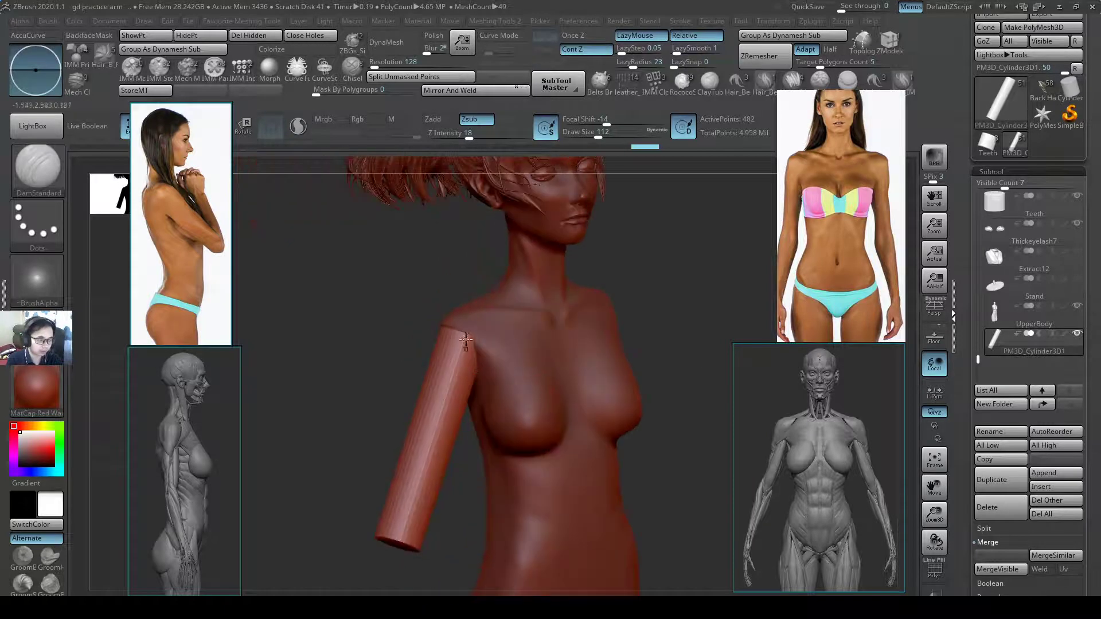
{"action": "left_click_drag", "start_coordinate": [476, 446], "coordinate": [557, 287], "text": "shift"}
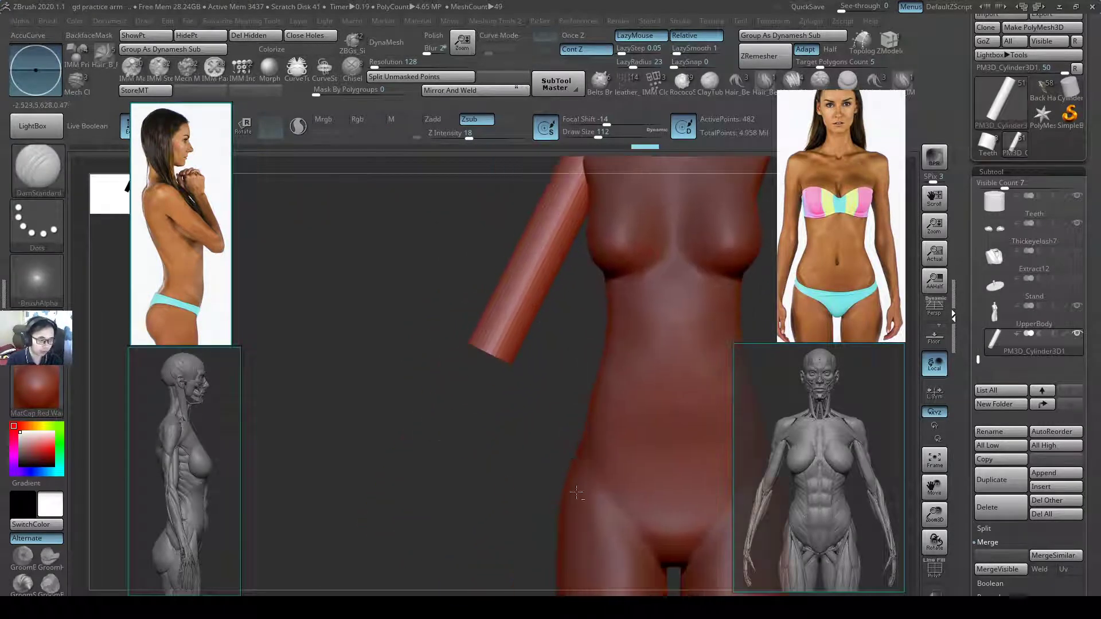
{"action": "left_click_drag", "start_coordinate": [559, 462], "coordinate": [552, 506], "text": "alt"}
{"action": "left_click_drag", "start_coordinate": [524, 457], "coordinate": [455, 534], "text": "alt"}
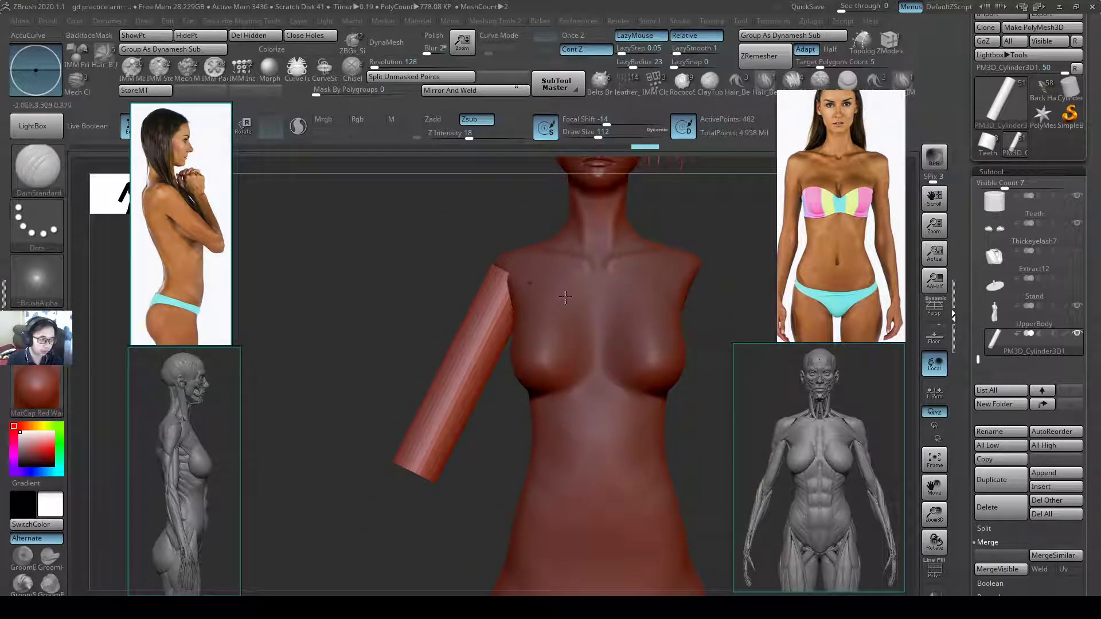
{"action": "right_click_drag", "start_coordinate": [565, 299], "coordinate": [596, 324], "text": "alt"}
{"action": "key", "text": "b"}
{"action": "key", "text": "s"}
{"action": "key", "text": "h"}
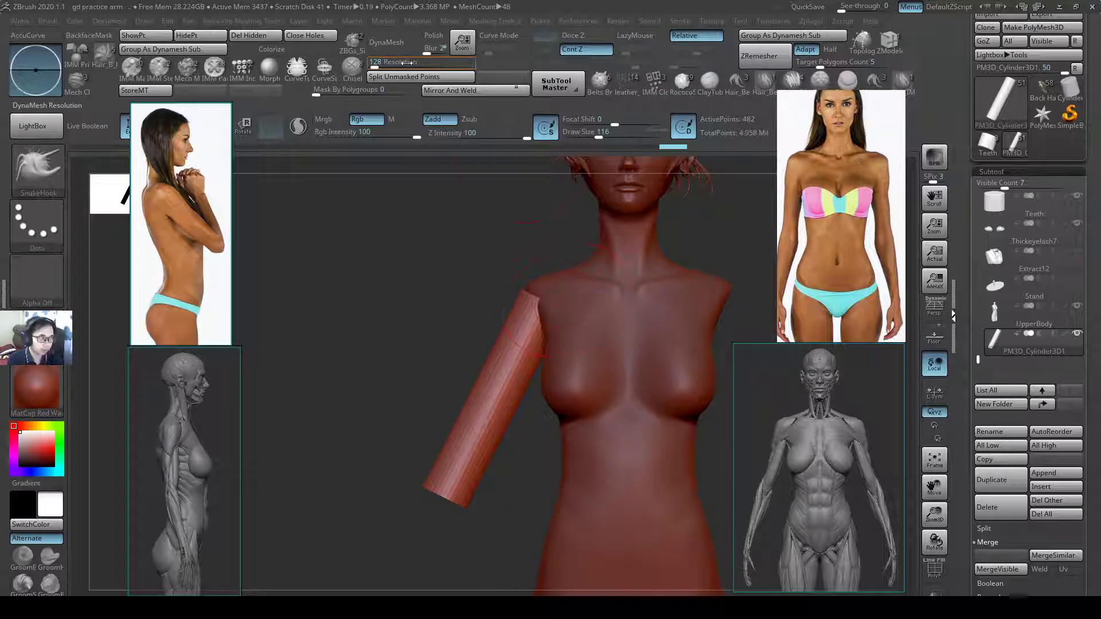
{"action": "left_click", "coordinate": [433, 37]}
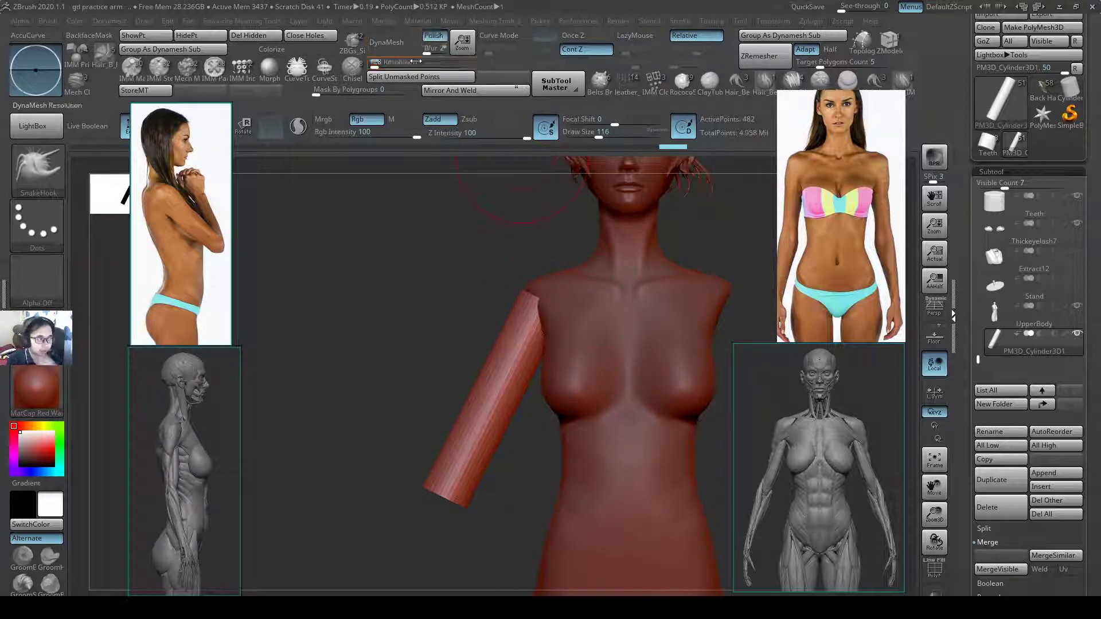
{"action": "left_click", "coordinate": [386, 42]}
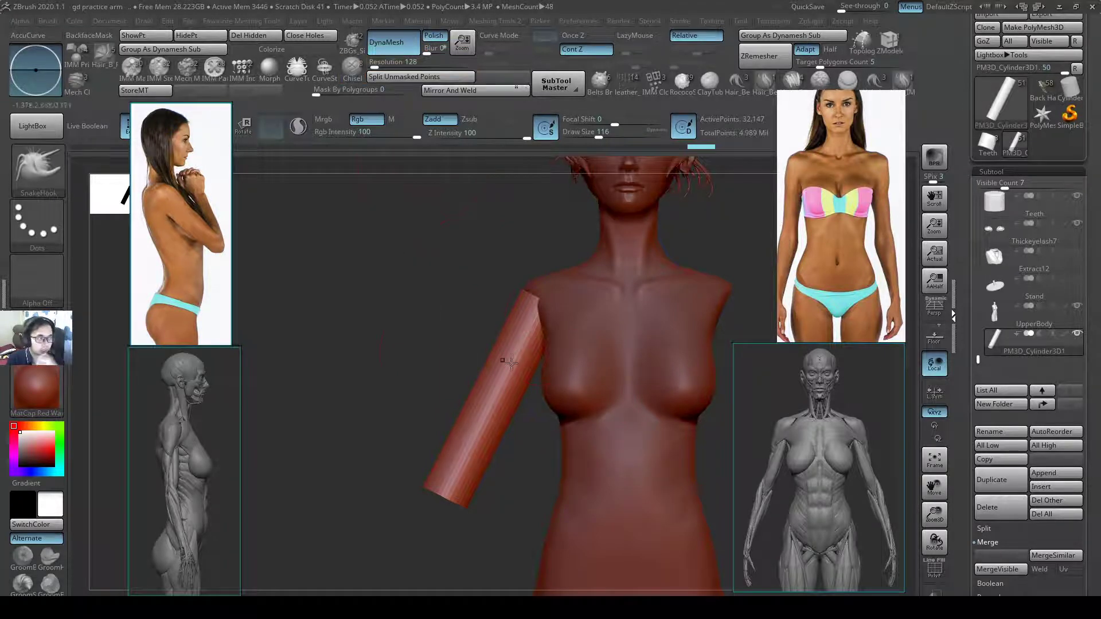
- Smooth the arm cylinder's surface and round off its hard end edges
{"action": "key", "text": "shift"}
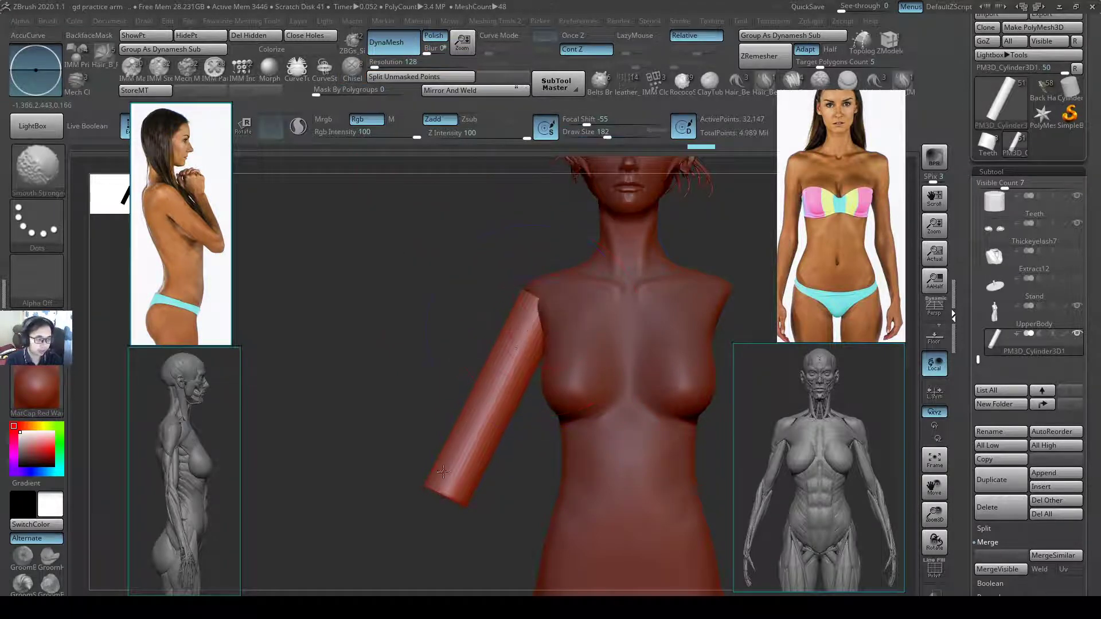
{"action": "mouse_move", "coordinate": [444, 471]}
{"action": "left_mouse_down", "text": "shift"}
{"action": "mouse_move", "coordinate": [436, 488]}
{"action": "mouse_move", "coordinate": [489, 325]}
{"action": "left_mouse_up", "text": "shift"}
{"action": "key", "text": "ctrl+z"}
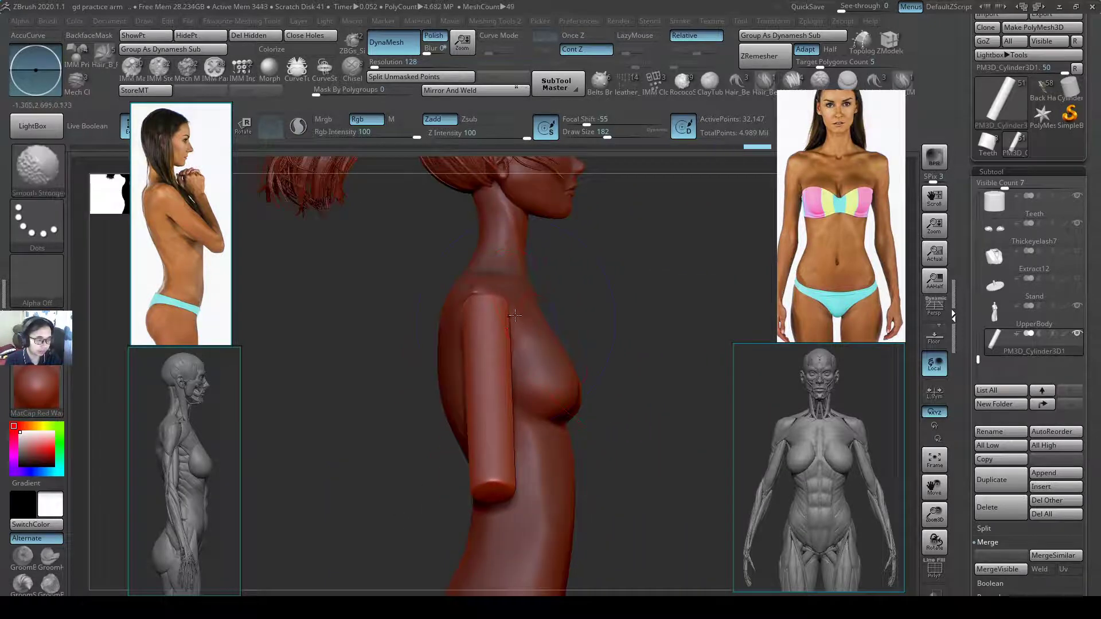
{"action": "mouse_move", "coordinate": [679, 350]}
{"action": "left_mouse_down"}
{"action": "mouse_move", "coordinate": [640, 358]}
{"action": "mouse_move", "coordinate": [636, 339]}
{"action": "left_mouse_up"}
{"action": "mouse_move", "coordinate": [579, 412]}
{"action": "left_mouse_down", "text": "alt"}
{"action": "mouse_move", "coordinate": [556, 350]}
{"action": "mouse_move", "coordinate": [544, 370]}
{"action": "mouse_move", "coordinate": [537, 356]}
{"action": "left_mouse_up", "text": "alt"}
- Duplicate the upper-arm cylinder and move the copy down along its axis as the forearm
{"action": "key", "text": "w"}
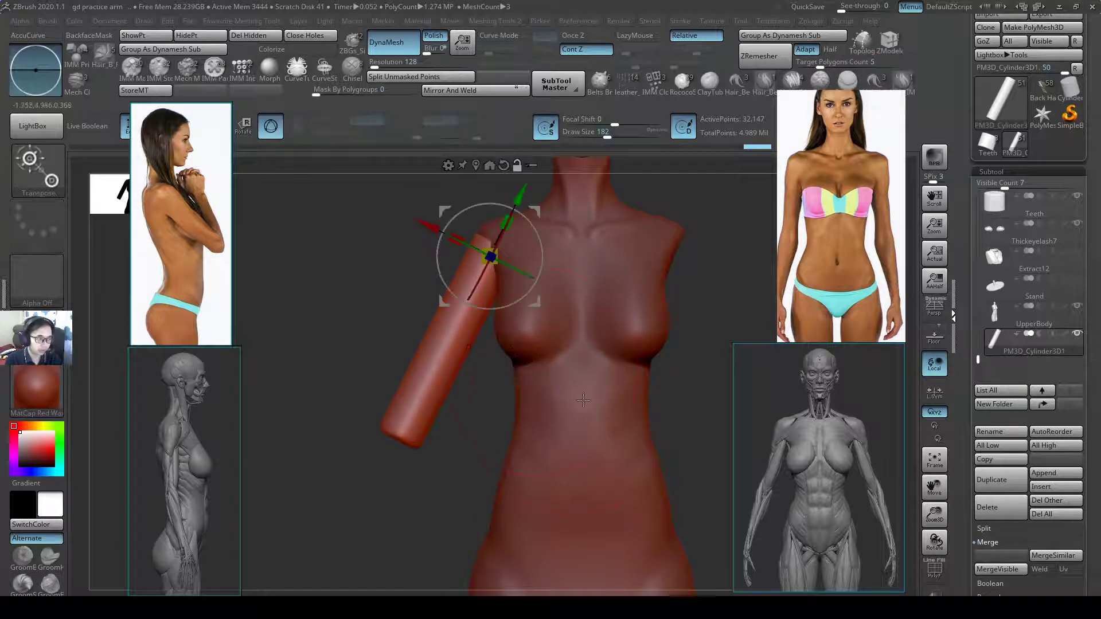
{"action": "right_click_drag", "start_coordinate": [583, 400], "coordinate": [621, 375], "text": "alt"}
{"action": "left_click", "coordinate": [991, 480]}
{"action": "right_click_drag", "start_coordinate": [552, 191], "coordinate": [539, 235], "text": "alt"}
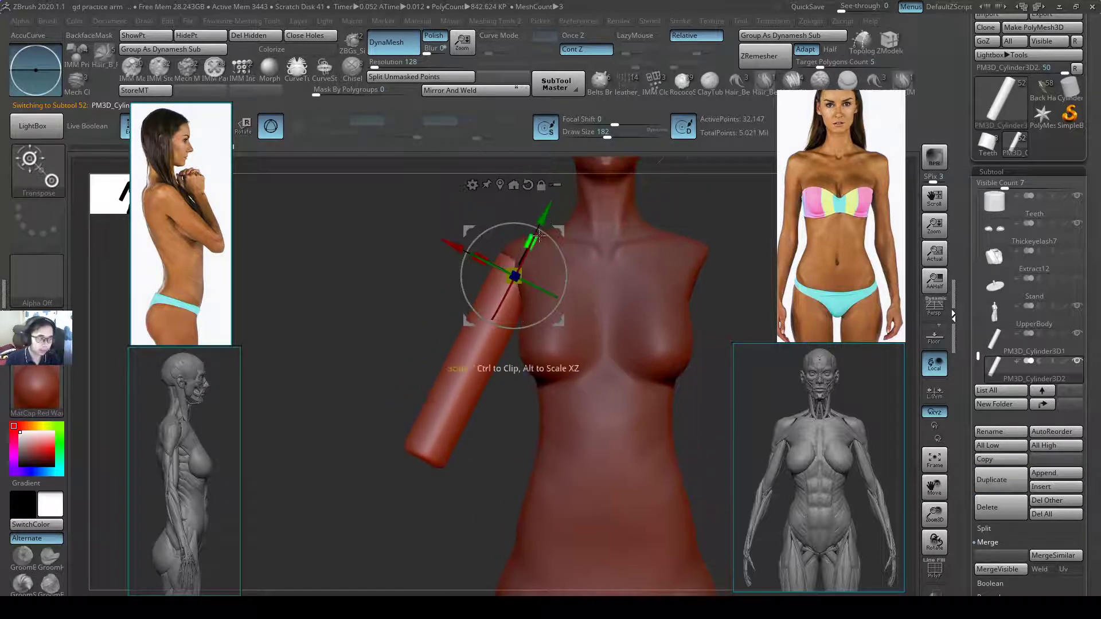
{"action": "left_click_drag", "start_coordinate": [539, 236], "coordinate": [460, 380]}
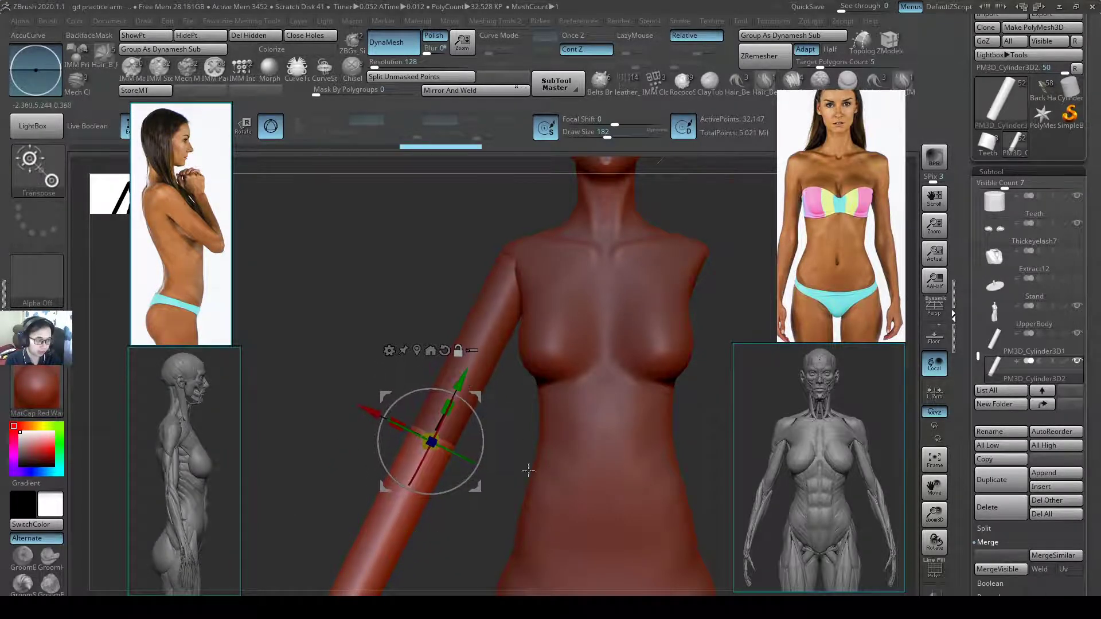
- Rotate the forearm cylinder about the elbow, bending it slightly forward in side view
{"action": "left_click_drag", "start_coordinate": [509, 529], "coordinate": [564, 358], "text": "alt"}
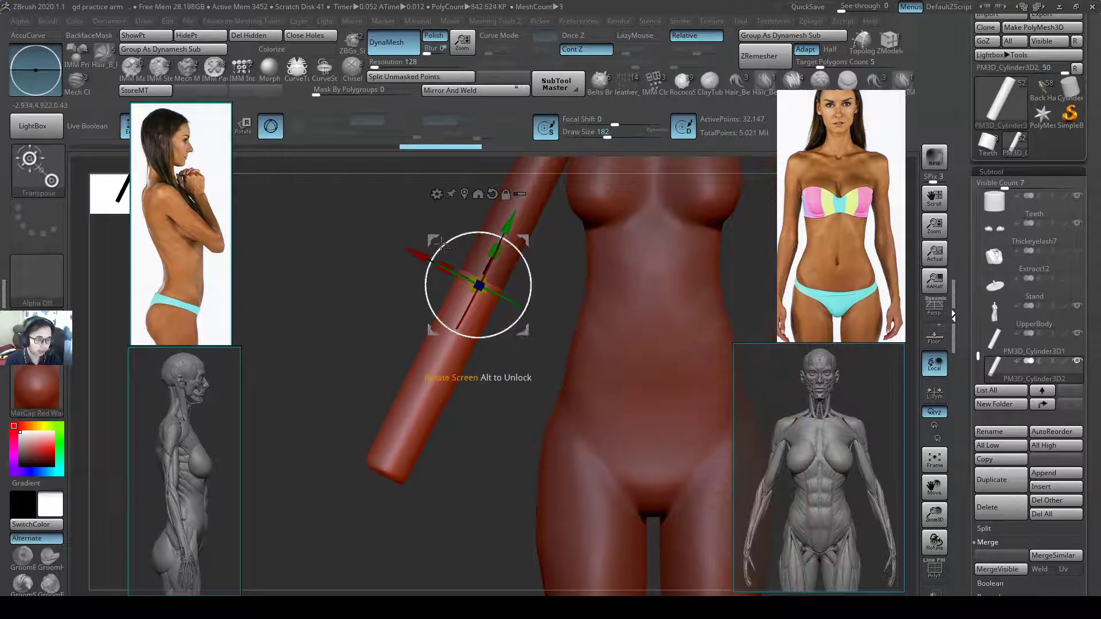
{"action": "left_click_drag", "start_coordinate": [439, 244], "coordinate": [442, 256]}
{"action": "left_click_drag", "start_coordinate": [592, 357], "coordinate": [605, 309]}
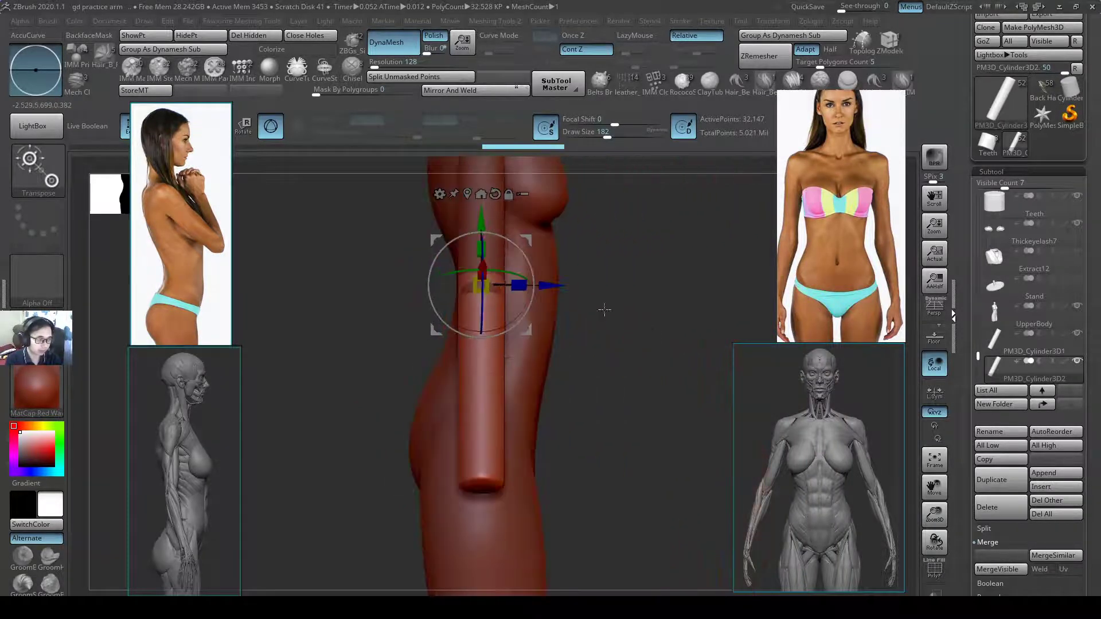
{"action": "left_click_drag", "start_coordinate": [535, 297], "coordinate": [538, 296]}
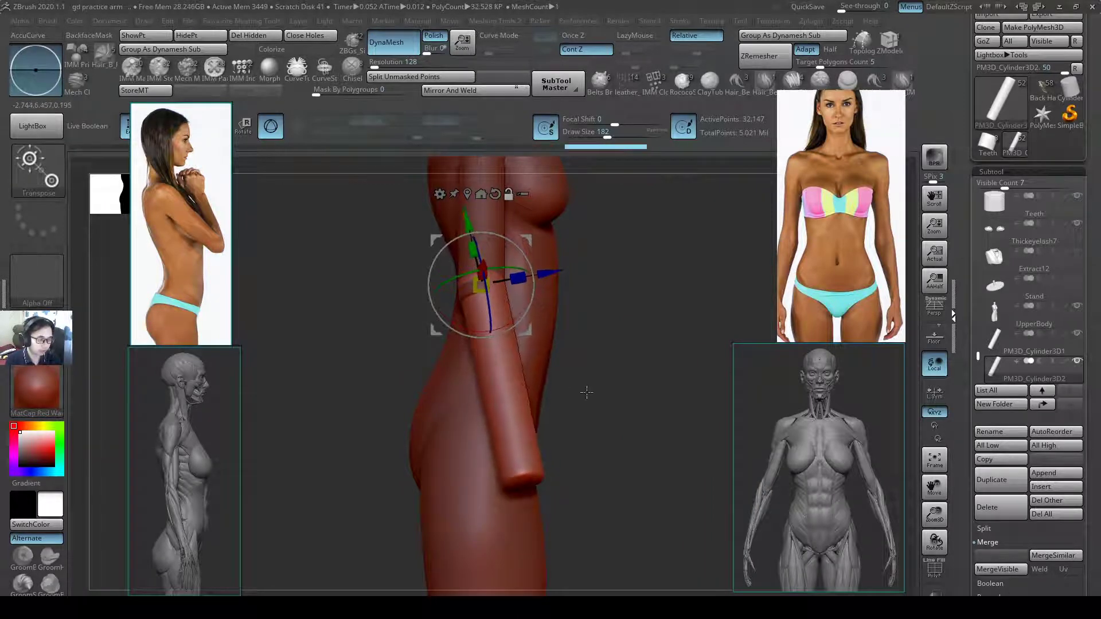
- Compare the blocked-out arm's length and bend with the side and front anatomy references
{"action": "left_click_drag", "start_coordinate": [581, 394], "coordinate": [525, 428], "text": "alt"}
{"action": "key", "text": "Right"}
{"action": "key", "text": "Left"}
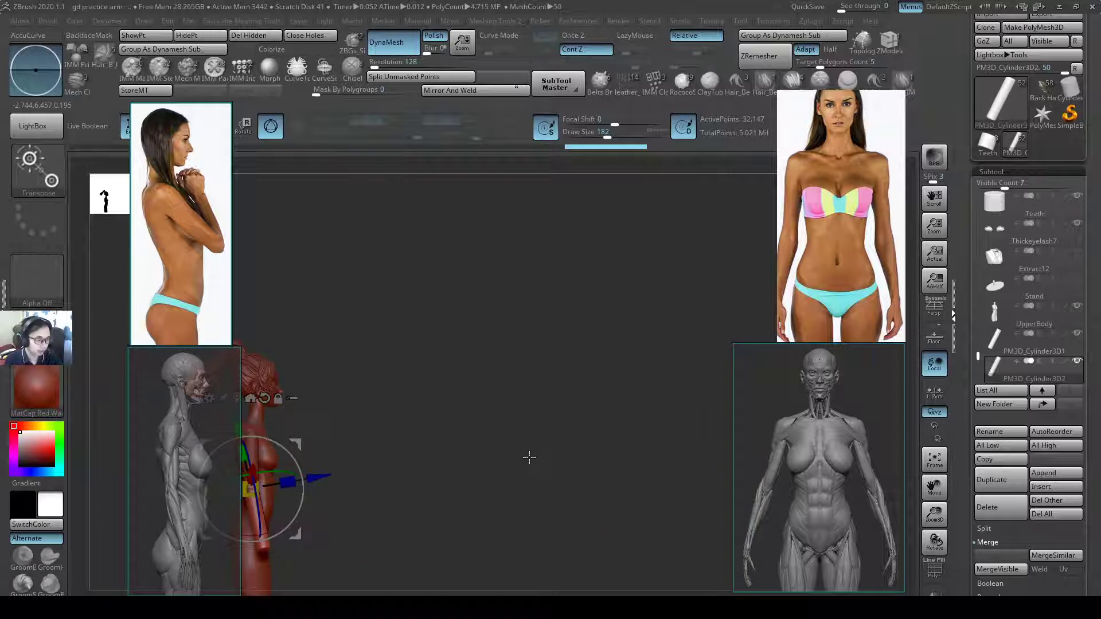
{"action": "key", "text": "q"}
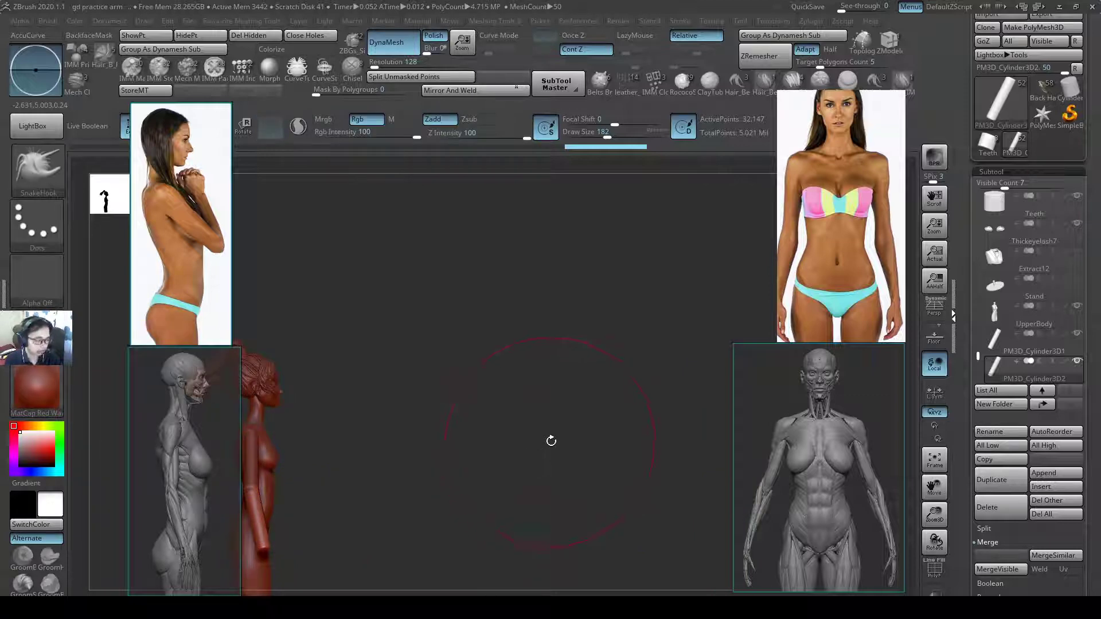
{"action": "key", "text": "Right"}
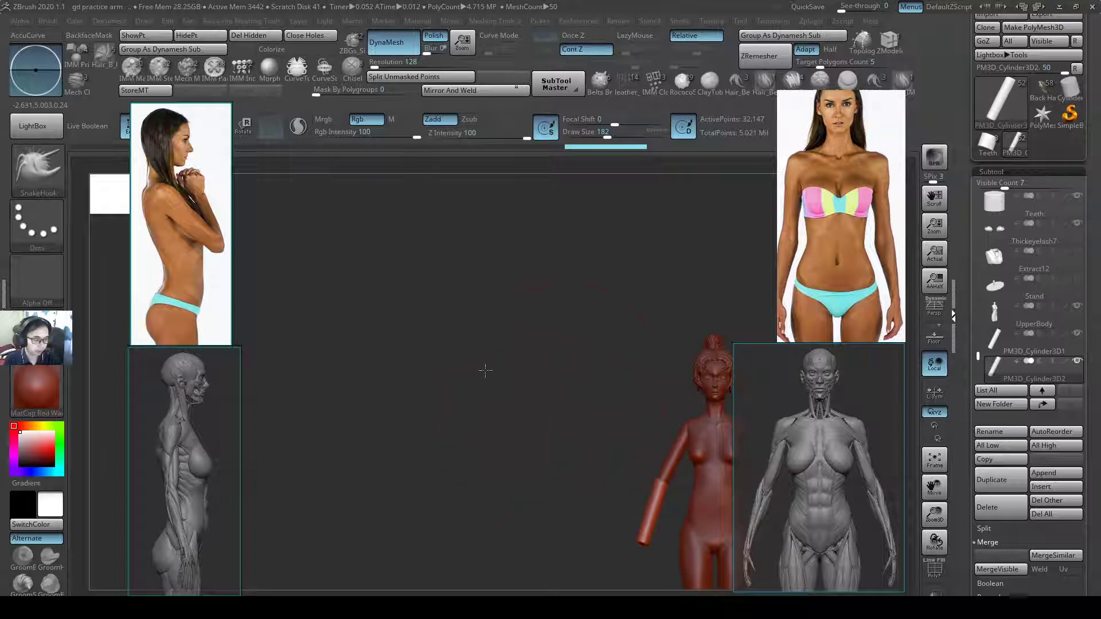
{"action": "right_click_drag", "start_coordinate": [486, 372], "coordinate": [352, 336], "text": "alt"}
{"action": "mouse_move", "coordinate": [562, 396]}
{"action": "right_mouse_down", "text": "ctrl"}
{"action": "mouse_move", "coordinate": [582, 432]}
{"action": "mouse_move", "coordinate": [585, 421]}
{"action": "mouse_move", "coordinate": [659, 401]}
{"action": "mouse_move", "coordinate": [535, 422]}
{"action": "right_mouse_up", "text": "ctrl"}
- Select the forearm cylinder and nudge it slightly along its axis and sideways so it lines up with the upper arm at the elbow
{"action": "key", "text": "w"}
{"action": "key", "text": "q"}
{"action": "left_click", "coordinate": [555, 407], "text": "alt"}
{"action": "left_click", "coordinate": [521, 451], "text": "alt"}
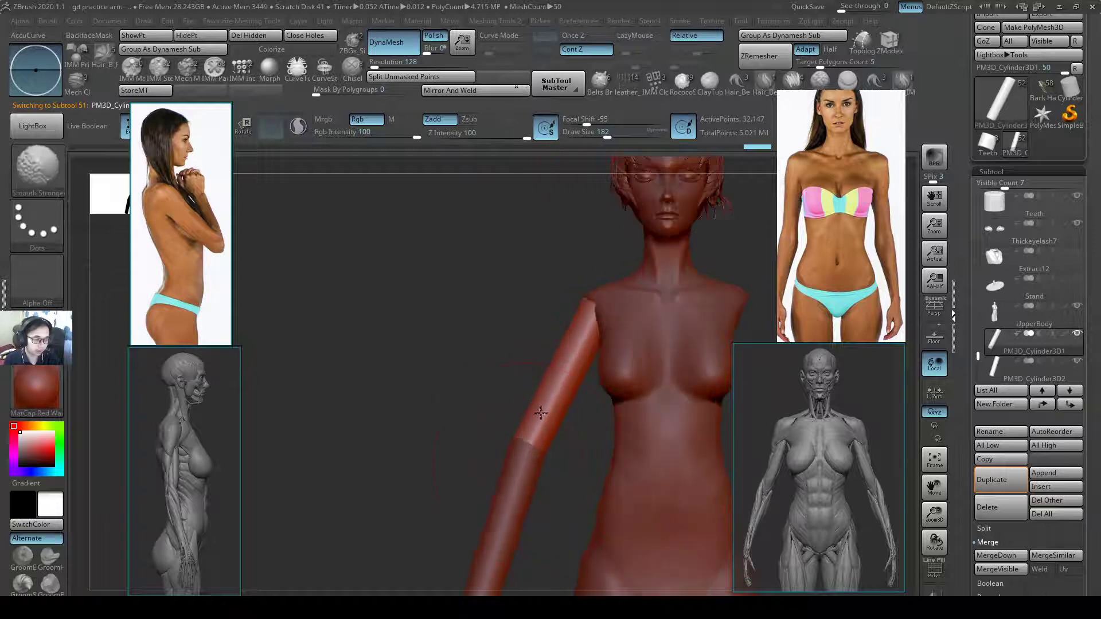
{"action": "key", "text": "w"}
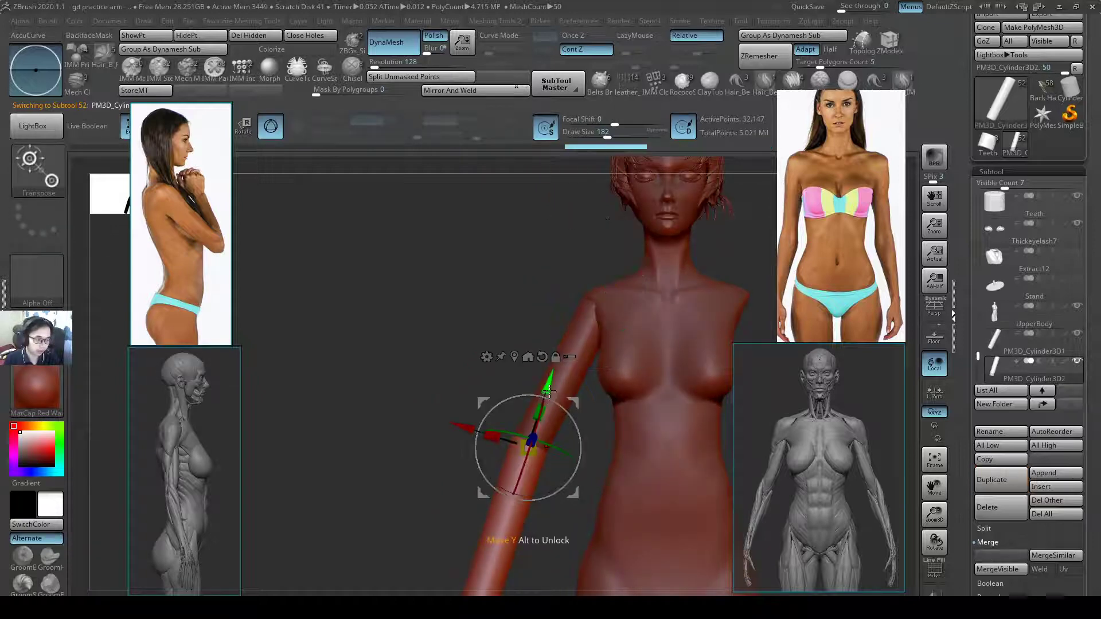
{"action": "left_click_drag", "start_coordinate": [550, 384], "coordinate": [552, 380]}
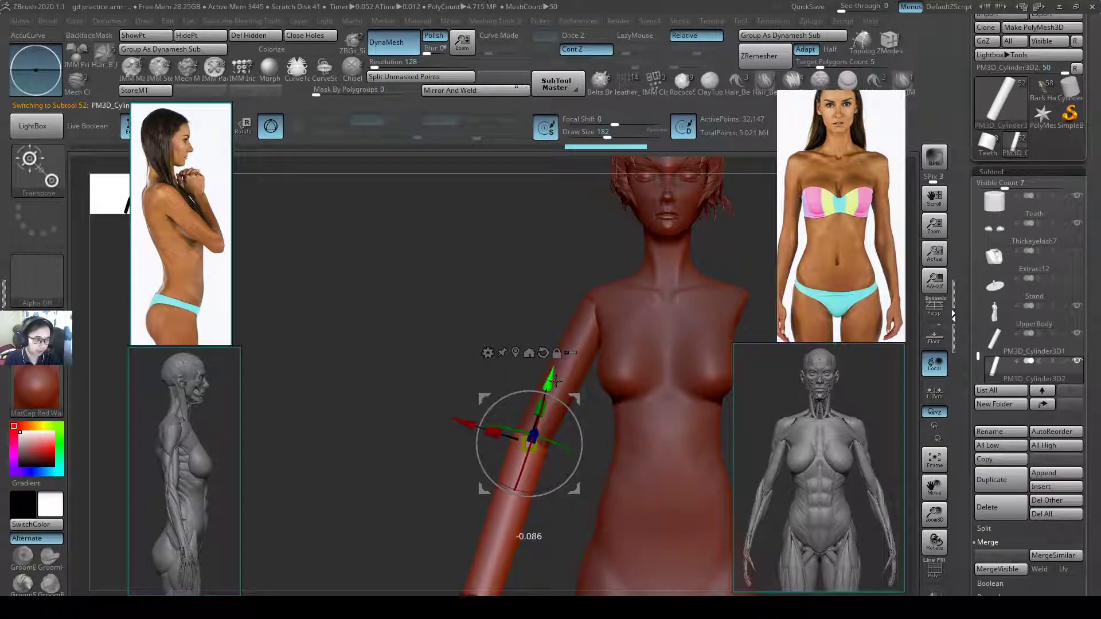
{"action": "left_click_drag", "start_coordinate": [471, 425], "coordinate": [474, 426]}
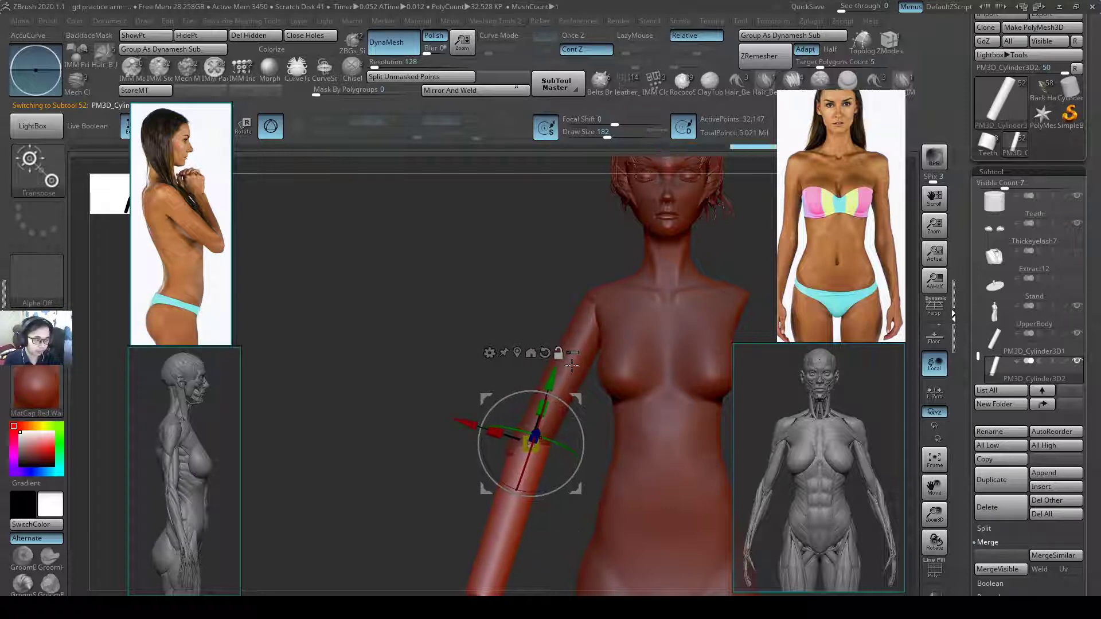
- Select the upper-arm cylinder and set the SnakeHook brush's draw size to 101
{"action": "left_click", "coordinate": [538, 420], "text": "alt"}
{"action": "key", "text": "q"}
{"action": "key", "text": "s"}
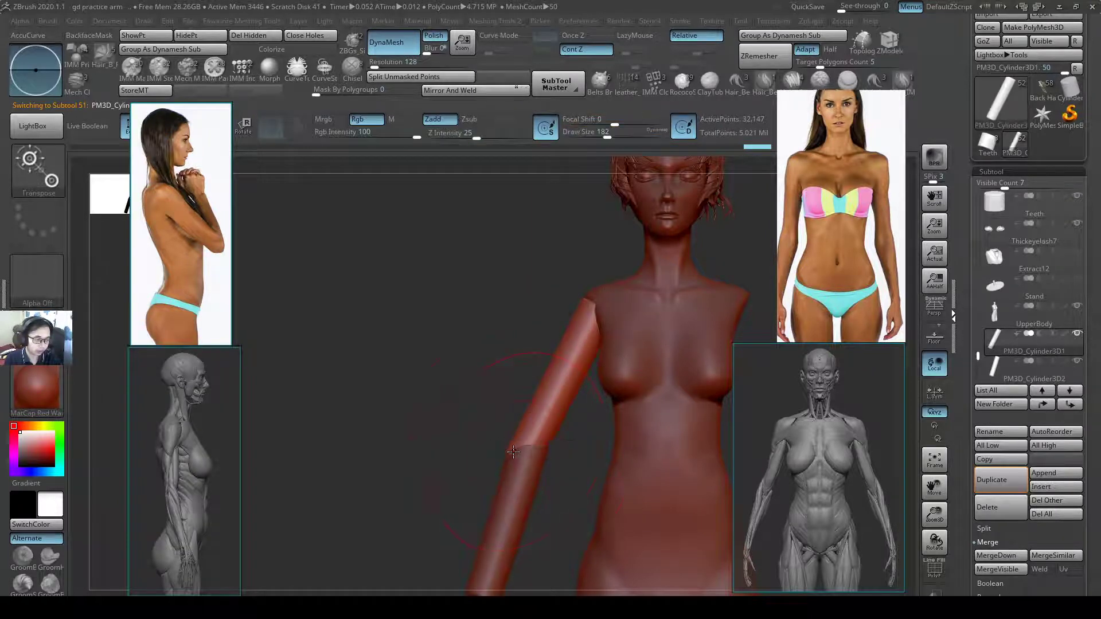
{"action": "left_click_drag", "start_coordinate": [516, 453], "coordinate": [509, 451]}
{"action": "key", "text": "q"}
{"action": "key", "text": "w"}
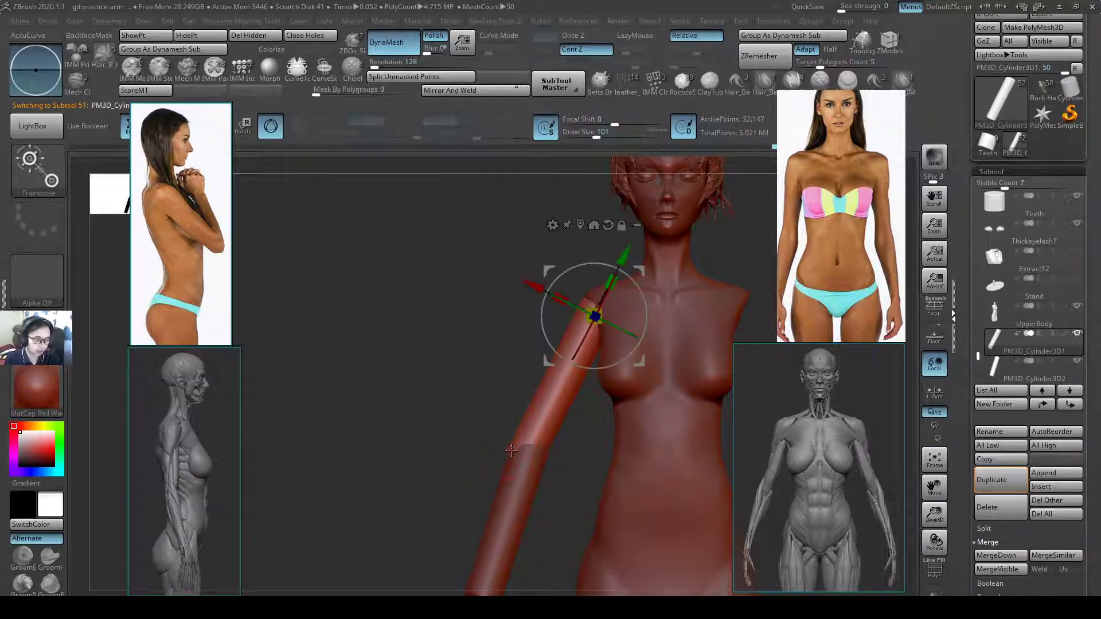
{"action": "key", "text": "q"}
- Merge the upper arm down with the forearm, DynaMesh them into one mesh and smooth the elbow seam
{"action": "right_click_drag", "start_coordinate": [603, 408], "coordinate": [484, 470]}
{"action": "key", "text": "ctrl"}
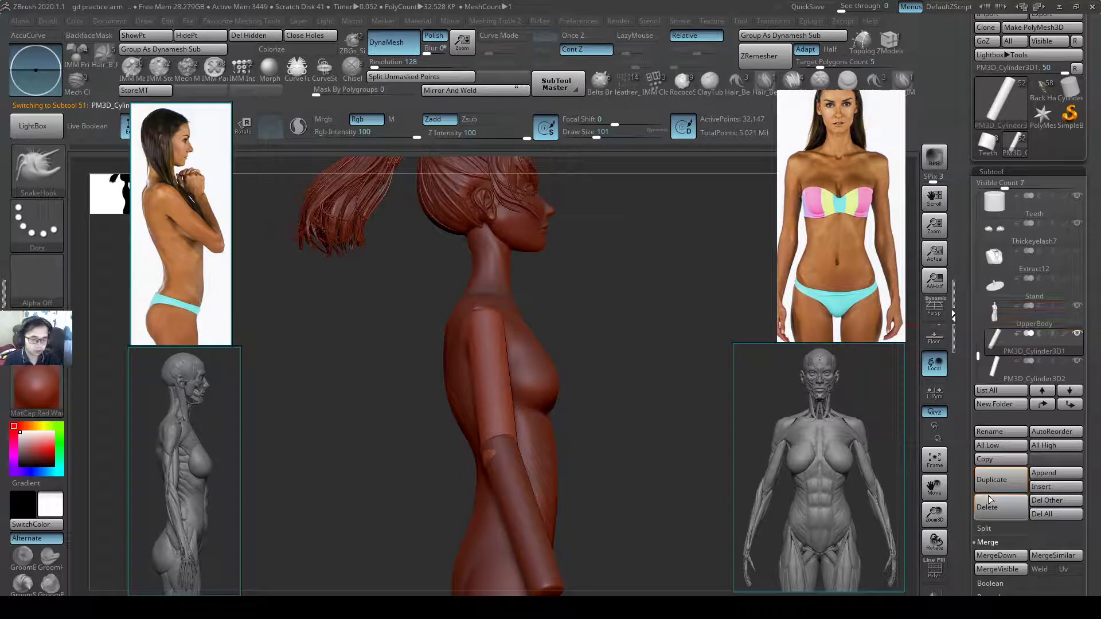
{"action": "left_click", "coordinate": [988, 556]}
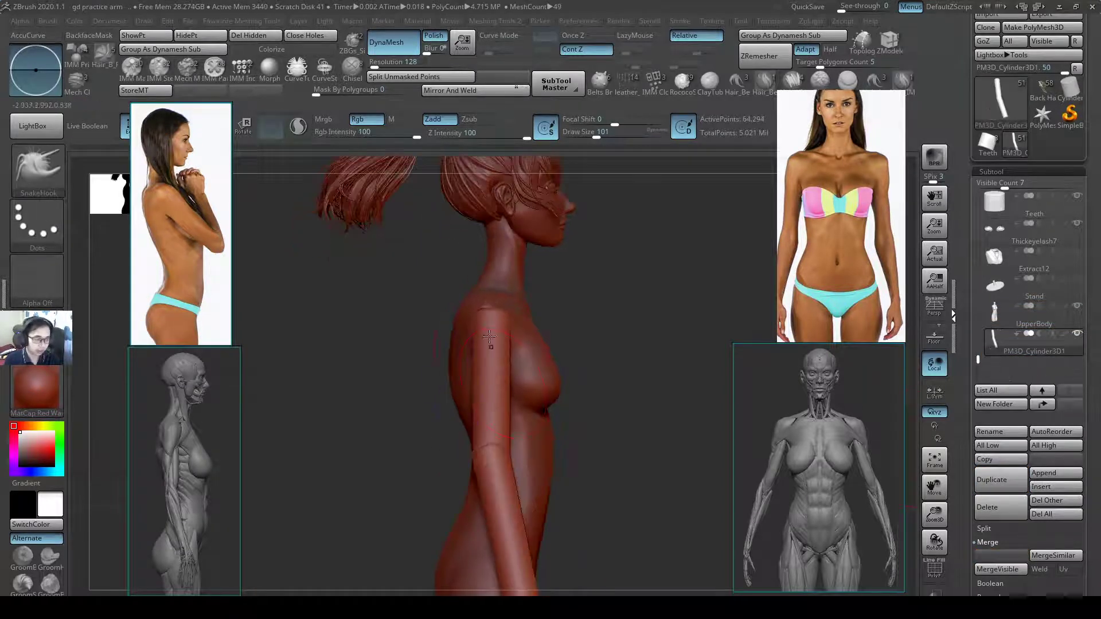
{"action": "left_click", "coordinate": [400, 51]}
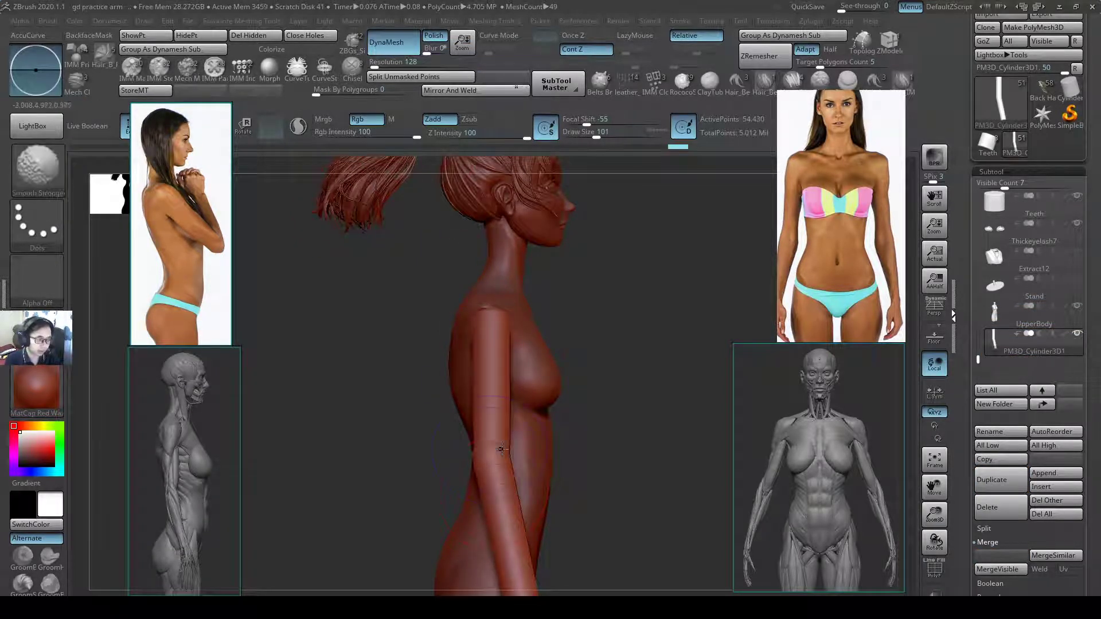
{"action": "right_click_drag", "start_coordinate": [497, 446], "coordinate": [482, 460], "text": "shift"}
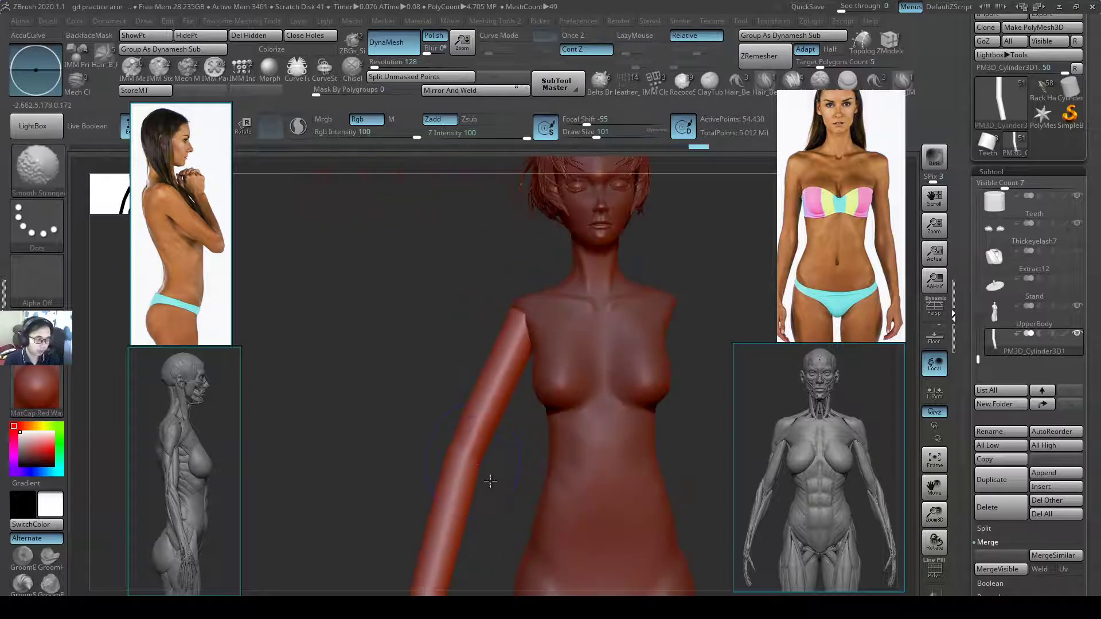
{"action": "right_click_drag", "start_coordinate": [558, 450], "coordinate": [452, 442], "text": "shift"}
- Outline the shoulder, upper-arm and forearm muscle masses and the tapering lower forearm on the side anatomy reference
{"action": "mouse_move", "coordinate": [508, 491]}
{"action": "right_mouse_down", "text": "alt"}
{"action": "mouse_move", "coordinate": [612, 411]}
{"action": "mouse_move", "coordinate": [605, 434]}
{"action": "right_mouse_up", "text": "alt"}
{"action": "right_click_drag", "start_coordinate": [520, 482], "coordinate": [469, 565], "text": "alt"}
{"action": "right_click_drag", "start_coordinate": [481, 539], "coordinate": [436, 511]}
{"action": "right_click_drag", "start_coordinate": [488, 404], "coordinate": [525, 336], "text": "alt"}
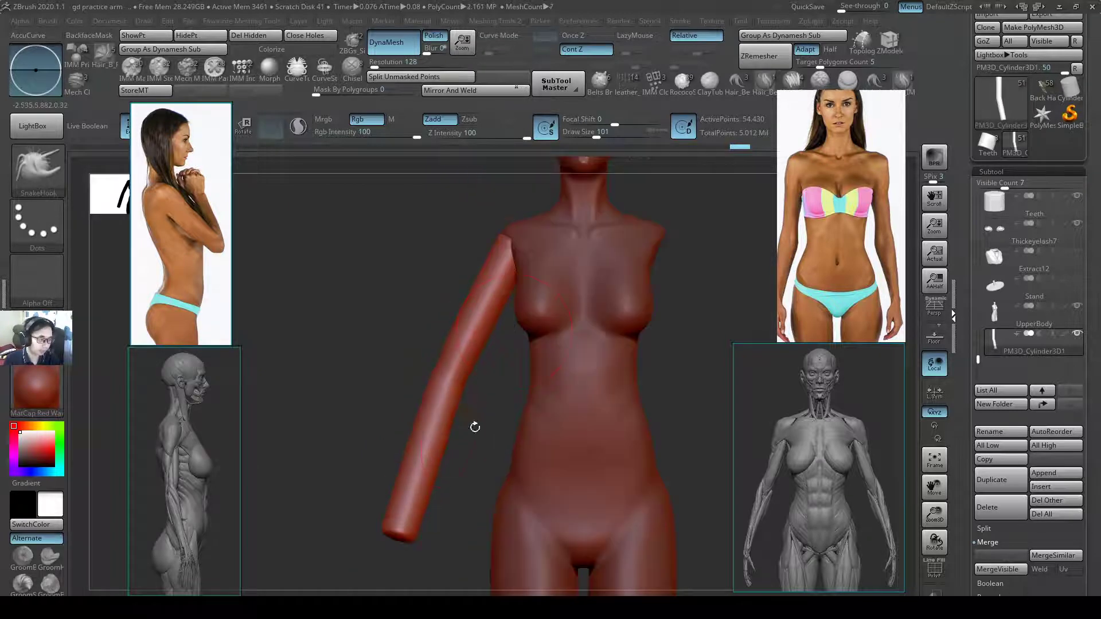
{"action": "right_click_drag", "start_coordinate": [475, 428], "coordinate": [569, 395]}
{"action": "right_click_drag", "start_coordinate": [611, 439], "coordinate": [608, 478], "text": "alt"}
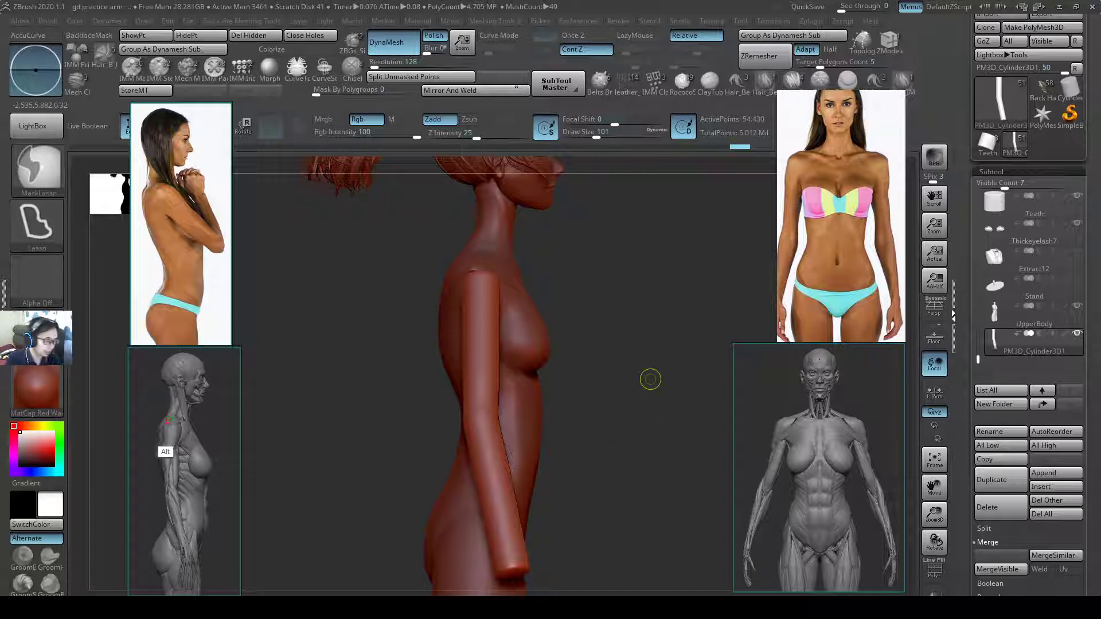
{"action": "left_click_drag", "start_coordinate": [190, 429], "coordinate": [190, 441], "text": "alt"}
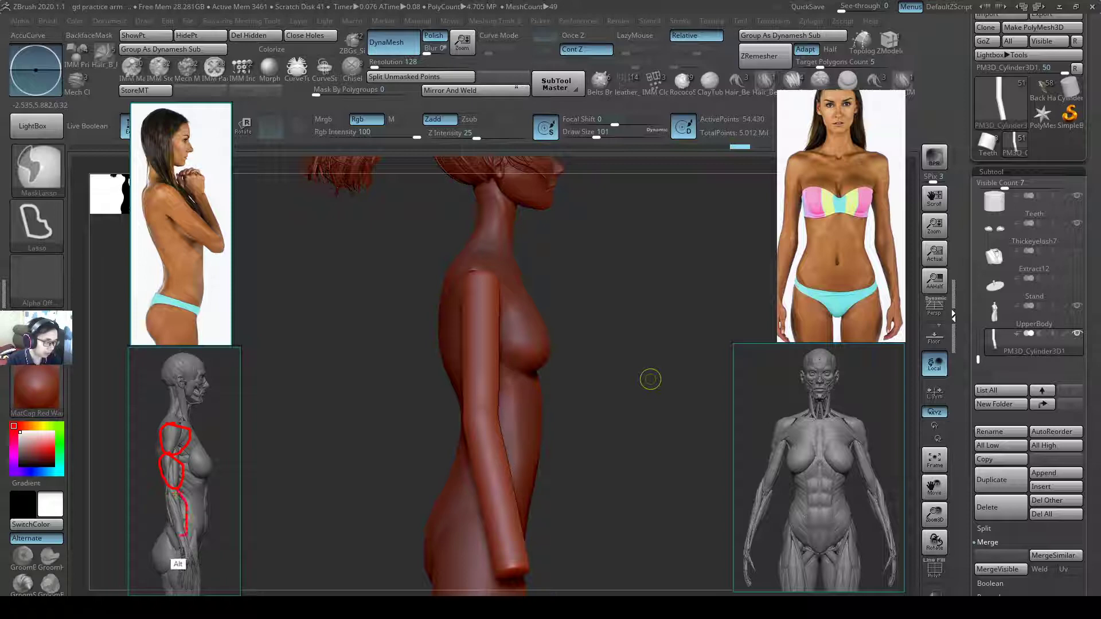
{"action": "left_click_drag", "start_coordinate": [184, 536], "coordinate": [172, 497], "text": "alt"}
{"action": "mouse_move", "coordinate": [184, 517]}
{"action": "left_mouse_down", "text": "alt"}
{"action": "mouse_move", "coordinate": [170, 491]}
{"action": "mouse_move", "coordinate": [185, 552]}
{"action": "mouse_move", "coordinate": [196, 555]}
{"action": "left_mouse_up", "text": "alt"}
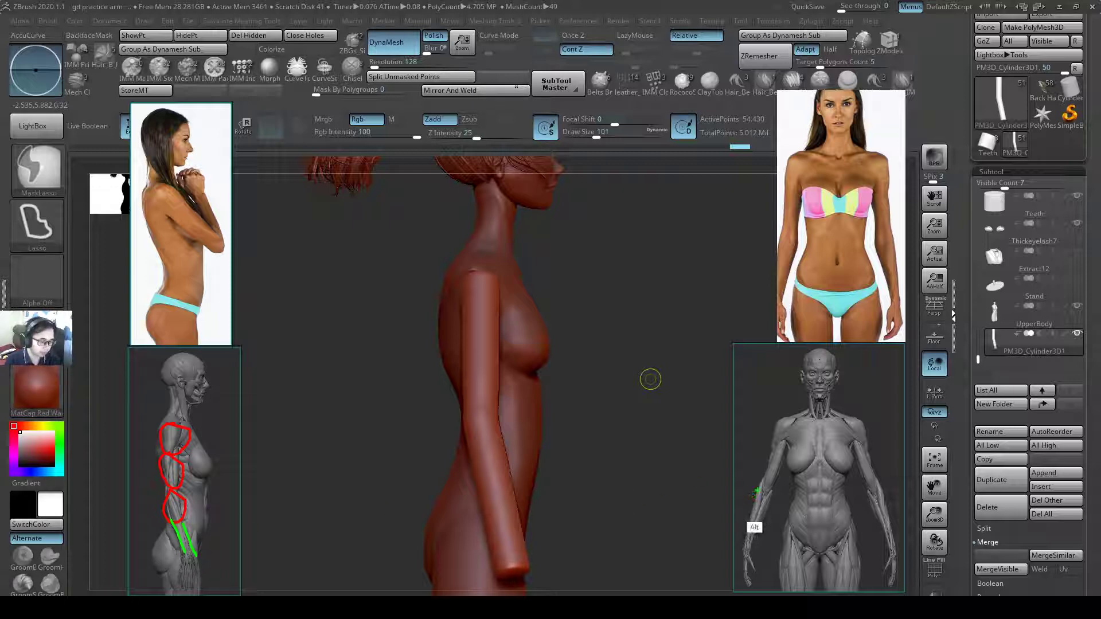
- Trace the tapering forearm lines on the front anatomy reference, then clear the annotations
{"action": "left_click_drag", "start_coordinate": [755, 497], "coordinate": [741, 542], "text": "alt"}
{"action": "key", "text": "ctrl+z"}
{"action": "left_click_drag", "start_coordinate": [758, 492], "coordinate": [752, 544], "text": "alt"}
{"action": "key", "text": "ctrl+z"}
{"action": "left_click_drag", "start_coordinate": [757, 492], "coordinate": [737, 555], "text": "alt"}
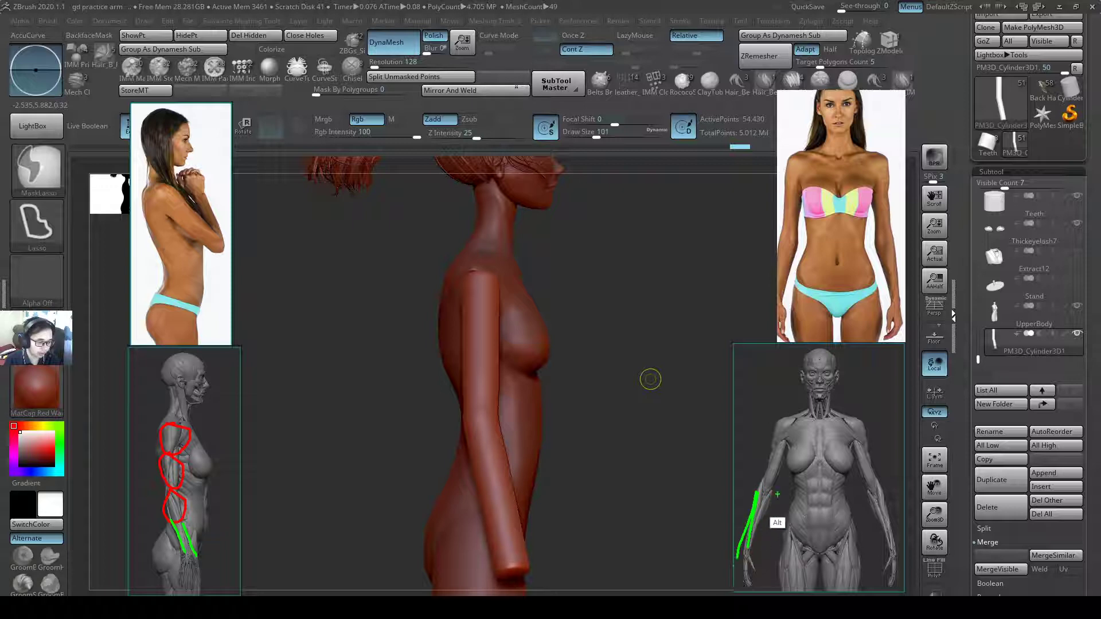
{"action": "left_click_drag", "start_coordinate": [776, 495], "coordinate": [748, 545], "text": "alt"}
{"action": "key", "text": "ctrl+z"}
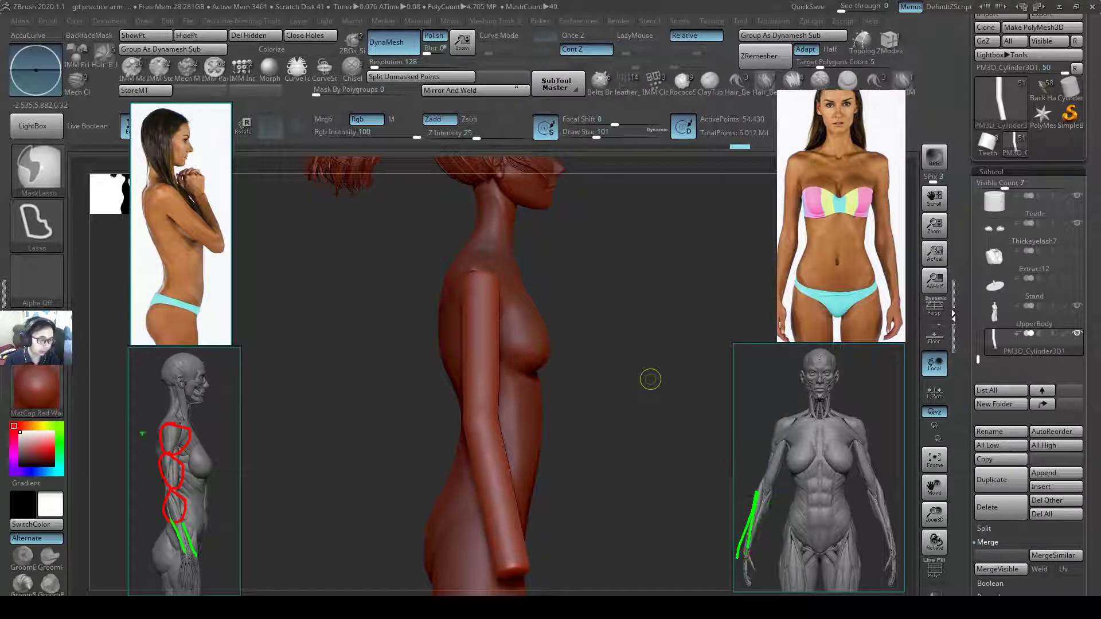
{"action": "key", "text": "Escape"}
- Inflate the shoulder, upper-arm and upper-forearm masses with the Inflat brush at draw size 128
{"action": "key", "text": "b"}
{"action": "key", "text": "i"}
{"action": "key", "text": "n"}
{"action": "key", "text": "s"}
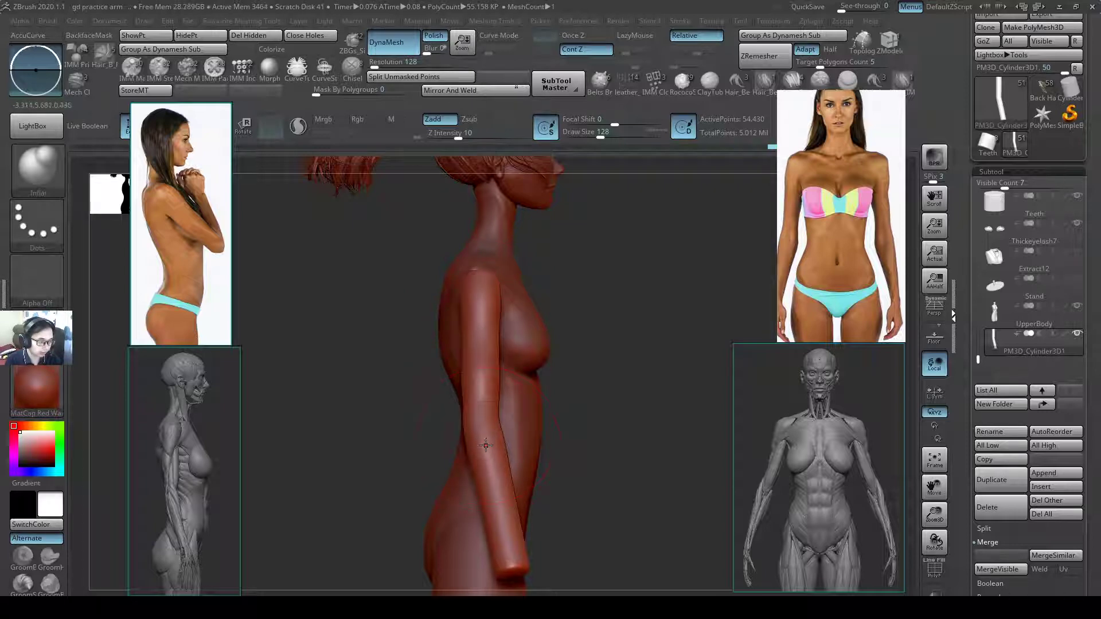
{"action": "left_click_drag", "start_coordinate": [549, 404], "coordinate": [462, 411]}
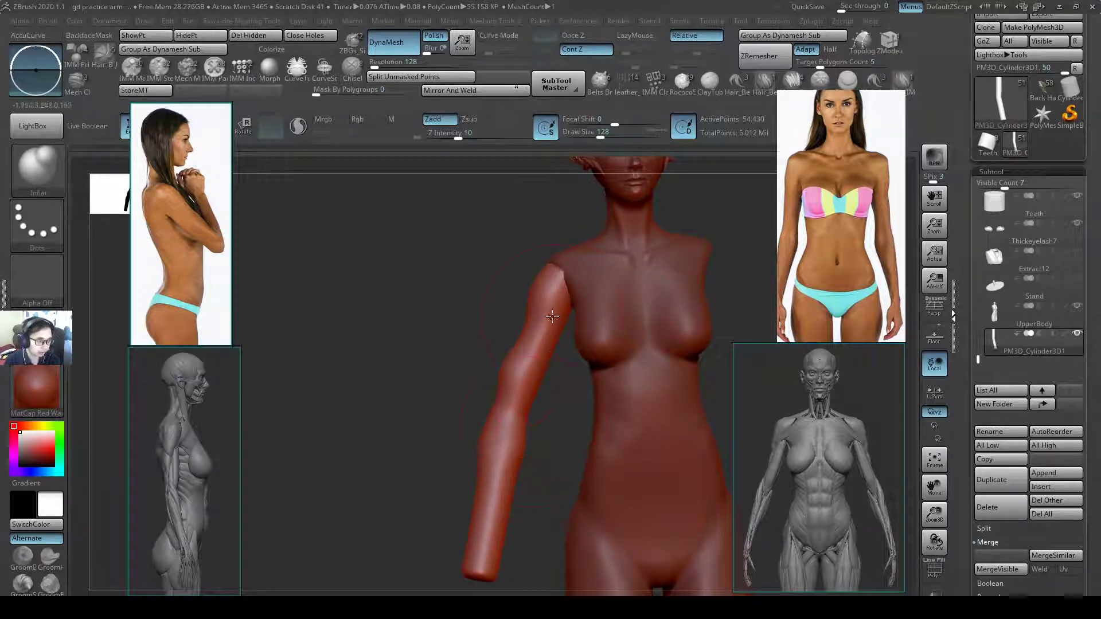
- Refine the shoulder and upper-arm contour with the SnakeHook brush at draw size 94
{"action": "key", "text": "b"}
{"action": "key", "text": "s"}
{"action": "key", "text": "h"}
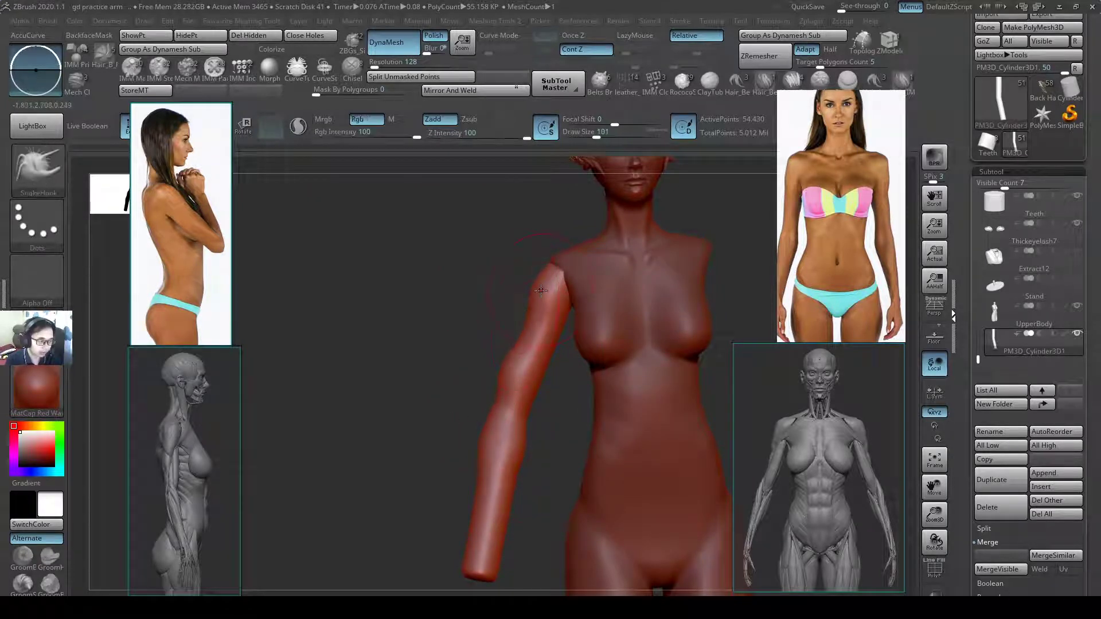
{"action": "key", "text": "s"}
{"action": "left_click_drag", "start_coordinate": [545, 291], "coordinate": [529, 284]}
{"action": "key", "text": "s"}
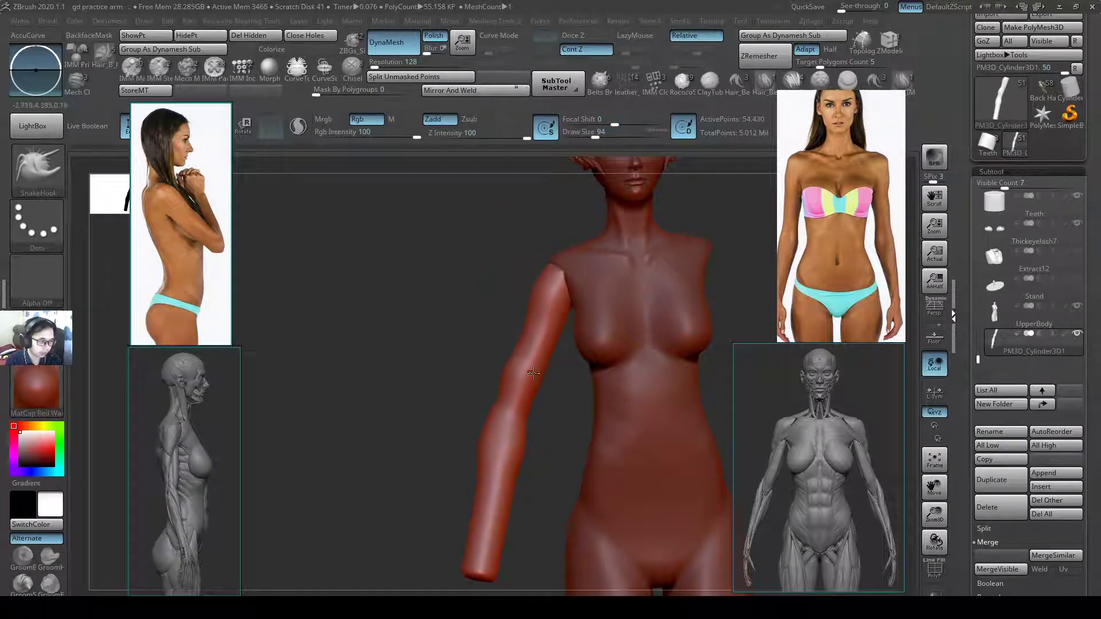
- Build up the upper arm's volume with the Inflat brush, checking its shape from the front and side
{"action": "key", "text": "b"}
{"action": "key", "text": "i"}
{"action": "key", "text": "n"}
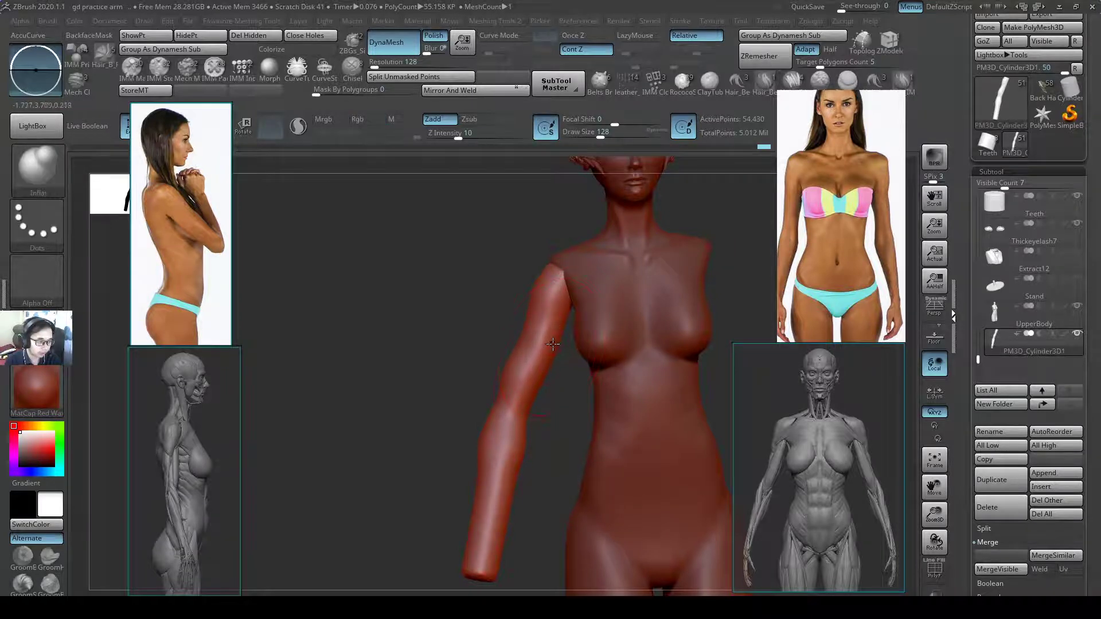
{"action": "left_click_drag", "start_coordinate": [555, 371], "coordinate": [623, 344]}
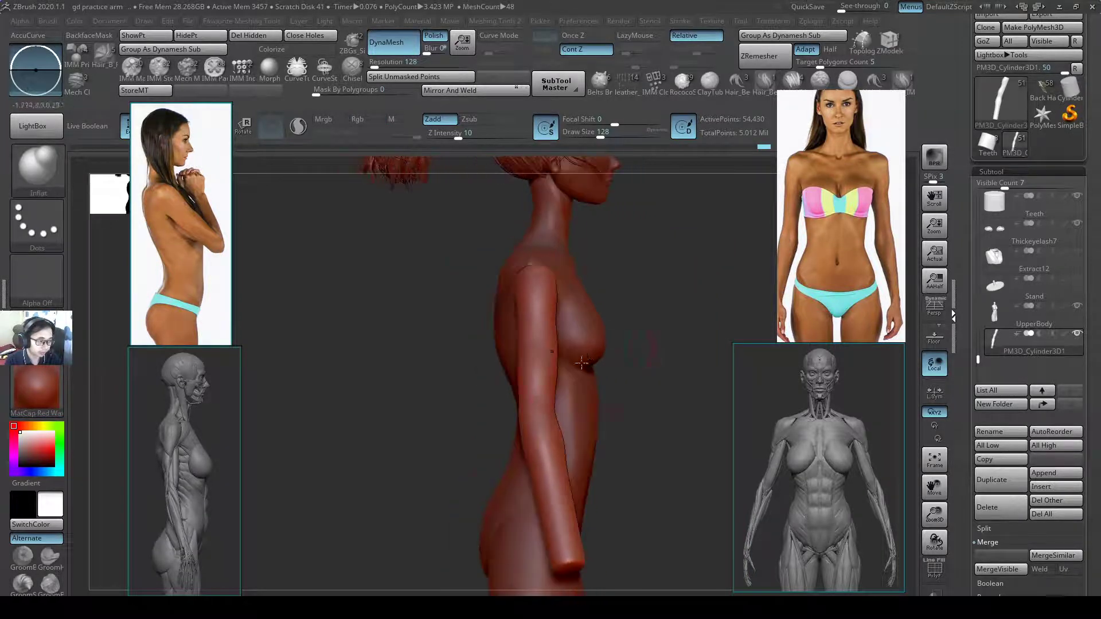
{"action": "right_click_drag", "start_coordinate": [582, 362], "coordinate": [520, 418]}
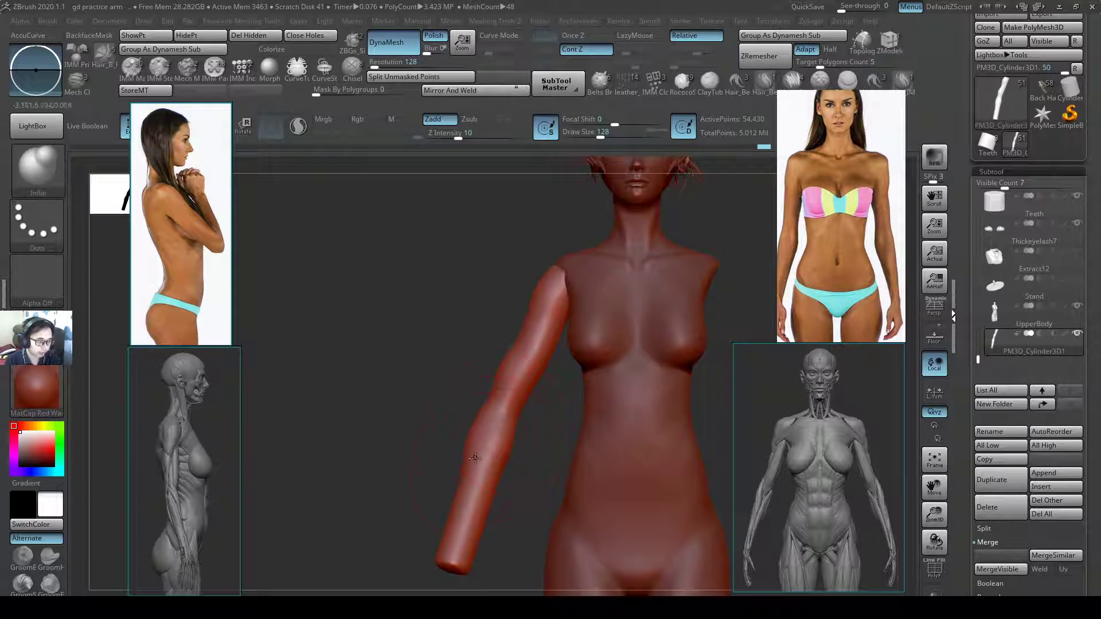
- Reshape the forearm's contour in front view with the SnakeHook brush at draw size 120
{"action": "key", "text": "b"}
{"action": "key", "text": "s"}
{"action": "key", "text": "h"}
{"action": "right_click_drag", "start_coordinate": [527, 374], "coordinate": [547, 299], "text": "alt"}
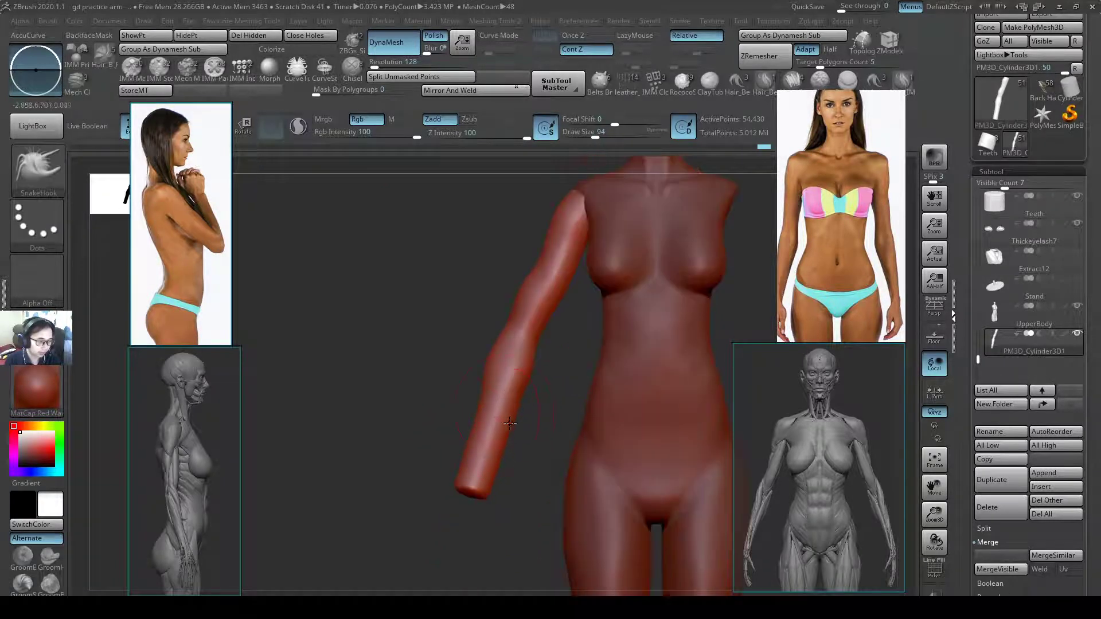
{"action": "key", "text": "s"}
{"action": "left_click_drag", "start_coordinate": [485, 382], "coordinate": [489, 381]}
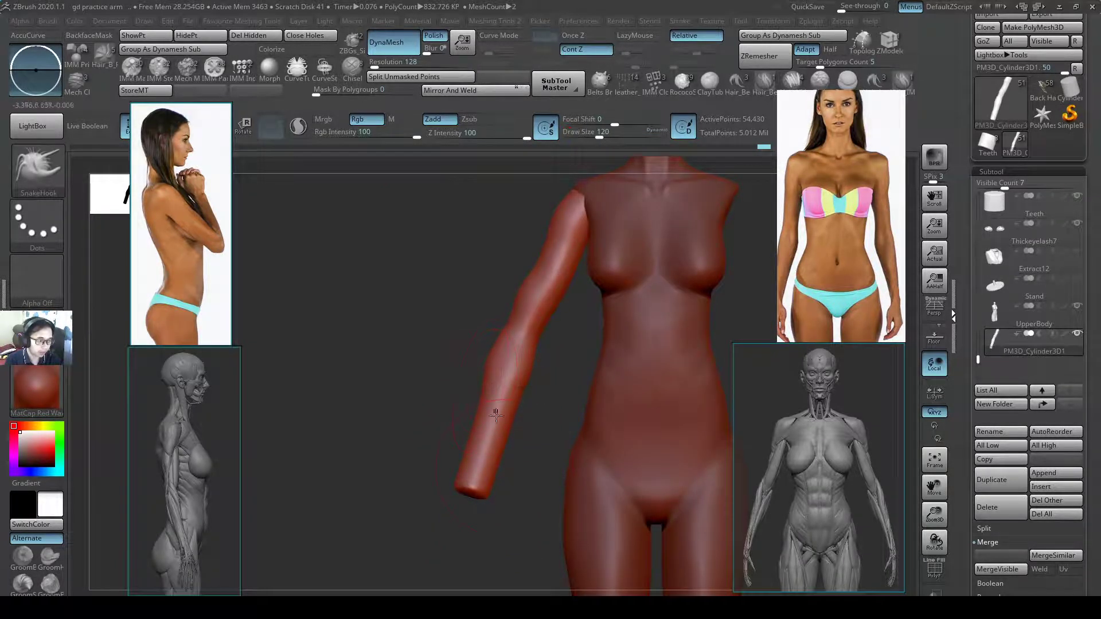
- Narrow the lower forearm toward the wrist with the Pinch brush at draw size 192
{"action": "key", "text": "b"}
{"action": "key", "text": "p"}
{"action": "key", "text": "i"}
{"action": "key", "text": "s"}
{"action": "left_click_drag", "start_coordinate": [498, 452], "coordinate": [517, 454]}
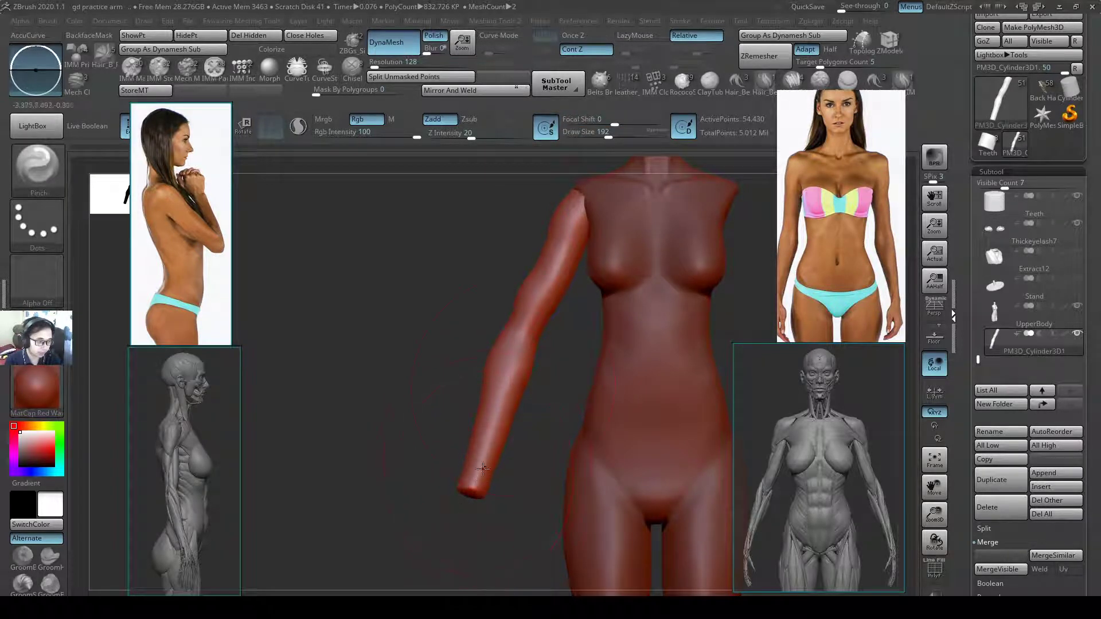
{"action": "mouse_move", "coordinate": [526, 442]}
{"action": "left_mouse_down"}
{"action": "mouse_move", "coordinate": [568, 442]}
{"action": "mouse_move", "coordinate": [568, 410]}
{"action": "mouse_move", "coordinate": [466, 443]}
{"action": "left_mouse_up"}
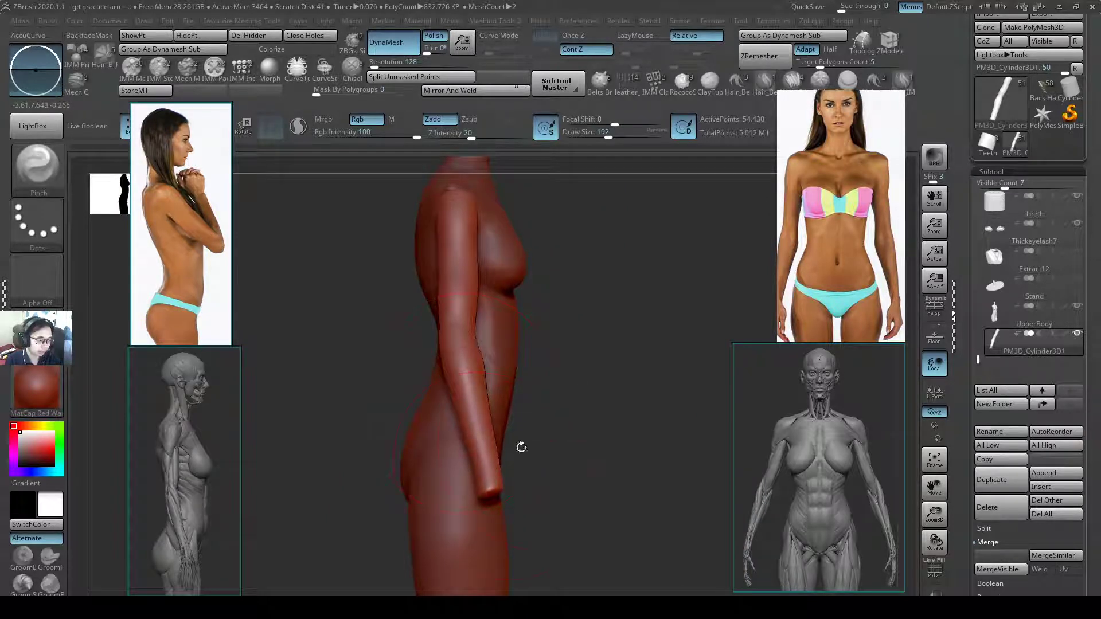
- Mark the flat planes of the lower forearm and the boxy wrist end on the model, then clear the annotations
{"action": "right_click_drag", "start_coordinate": [562, 465], "coordinate": [588, 504], "text": "alt"}
{"action": "right_click_drag", "start_coordinate": [580, 383], "coordinate": [525, 444], "text": "ctrl"}
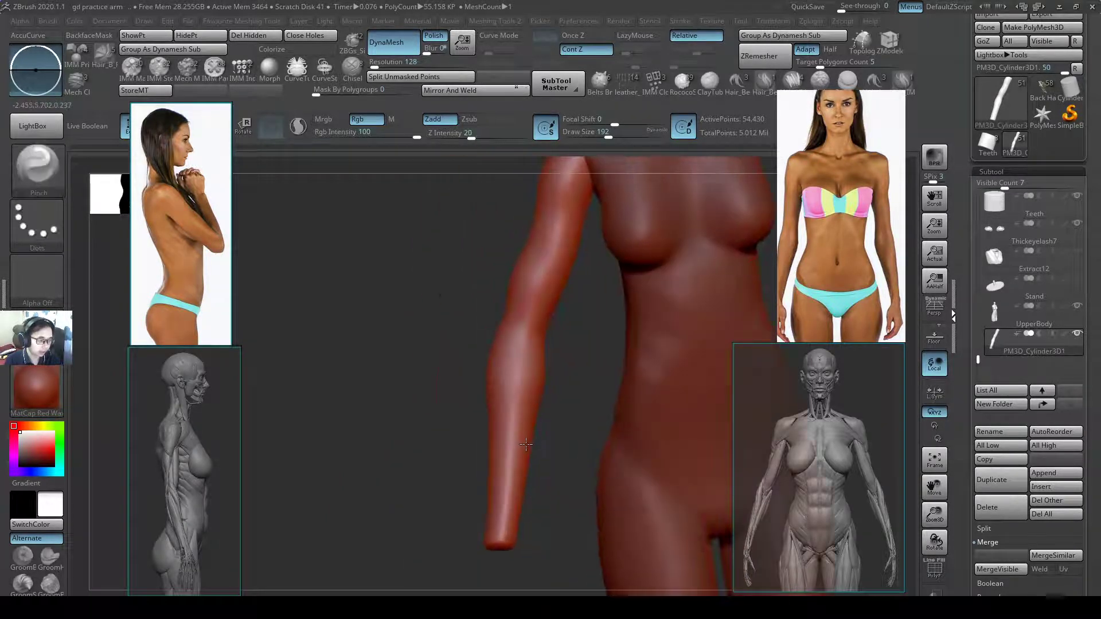
{"action": "mouse_move", "coordinate": [508, 373]}
{"action": "left_mouse_down", "text": "ctrl+alt"}
{"action": "mouse_move", "coordinate": [503, 511]}
{"action": "mouse_move", "coordinate": [488, 430]}
{"action": "mouse_move", "coordinate": [484, 543]}
{"action": "mouse_move", "coordinate": [504, 533]}
{"action": "mouse_move", "coordinate": [517, 548]}
{"action": "mouse_move", "coordinate": [540, 391]}
{"action": "left_mouse_up", "text": "ctrl+alt"}
{"action": "left_click_drag", "start_coordinate": [486, 536], "coordinate": [513, 545], "text": "alt"}
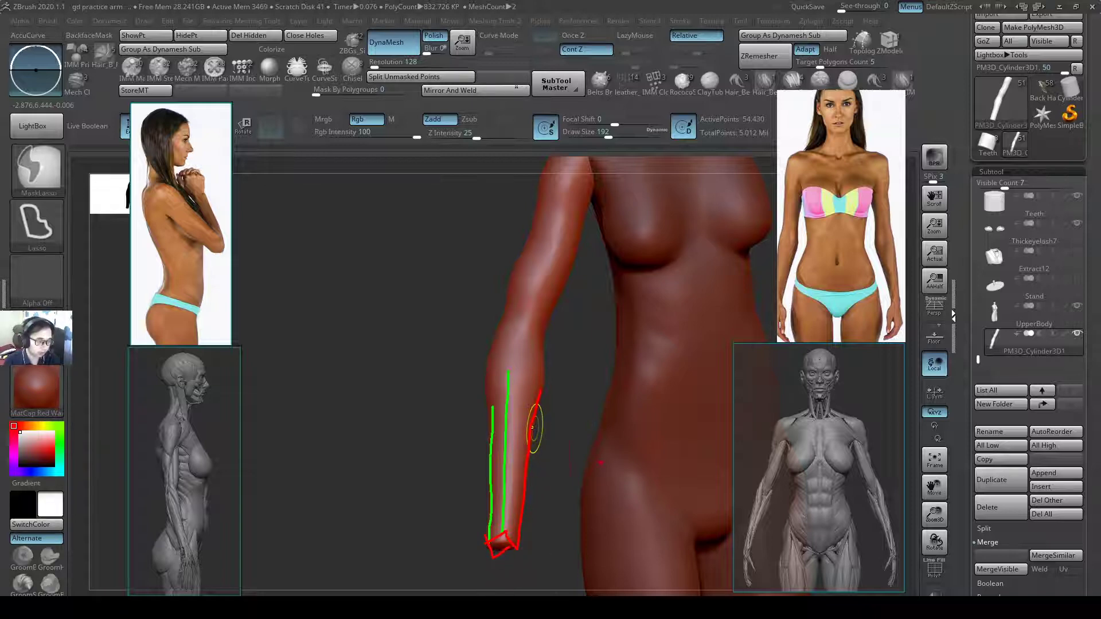
{"action": "key", "text": "Escape"}
- Flatten the front plane of the lower forearm down to the wrist with the hPolish brush at draw size 400
{"action": "key", "text": "b"}
{"action": "key", "text": "h"}
{"action": "key", "text": "p"}
{"action": "key", "text": "s"}
{"action": "mouse_move", "coordinate": [524, 384]}
{"action": "left_mouse_down"}
{"action": "mouse_move", "coordinate": [510, 509]}
{"action": "mouse_move", "coordinate": [520, 391]}
{"action": "mouse_move", "coordinate": [510, 507]}
{"action": "mouse_move", "coordinate": [529, 401]}
{"action": "left_mouse_up"}
{"action": "key", "text": "s"}
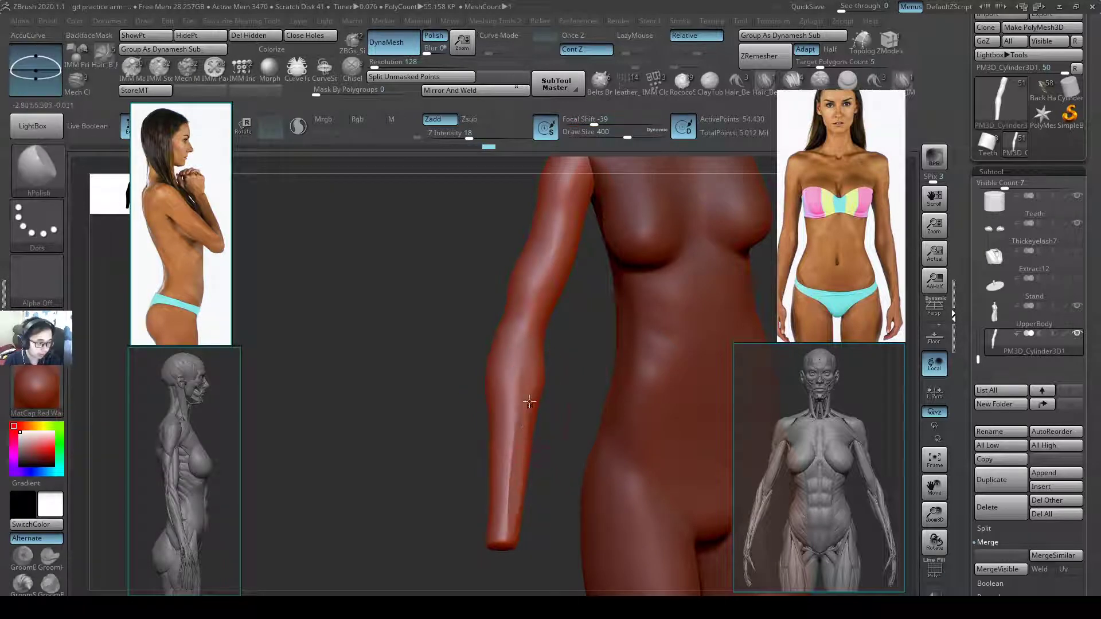
{"action": "right_click_drag", "start_coordinate": [529, 401], "coordinate": [524, 391]}
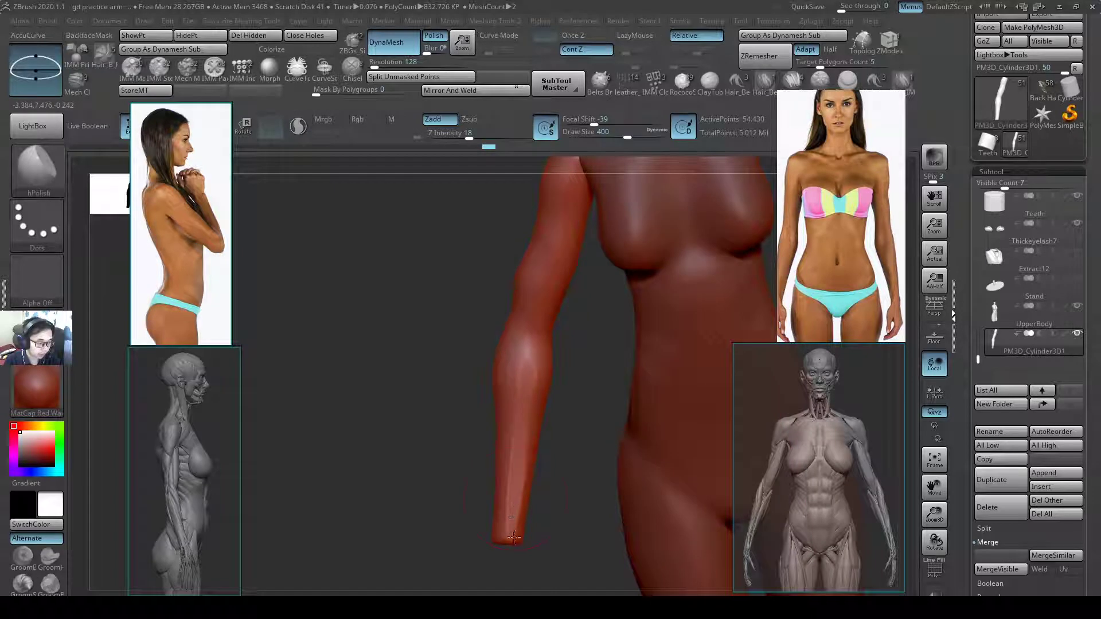
{"action": "left_click_drag", "start_coordinate": [512, 539], "coordinate": [514, 507]}
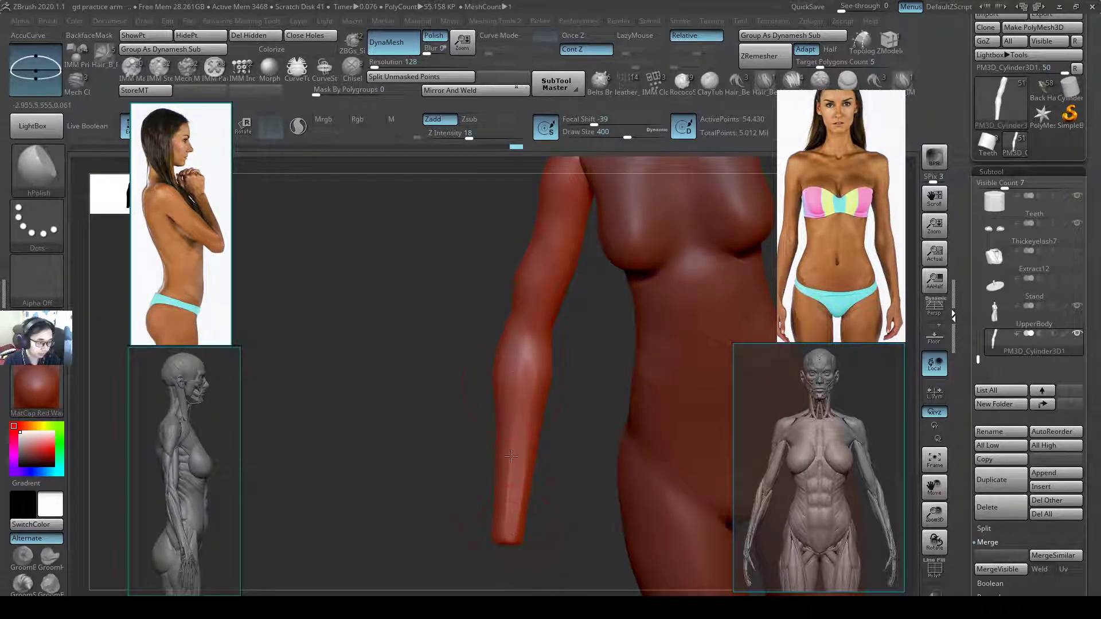
- Flatten the outer front plane of the lower forearm down to the wrist with the hPolish brush at draw size 508
{"action": "mouse_move", "coordinate": [540, 376]}
{"action": "right_mouse_down"}
{"action": "mouse_move", "coordinate": [537, 414]}
{"action": "mouse_move", "coordinate": [504, 412]}
{"action": "right_mouse_up"}
{"action": "key", "text": "s"}
{"action": "left_click", "coordinate": [523, 395]}
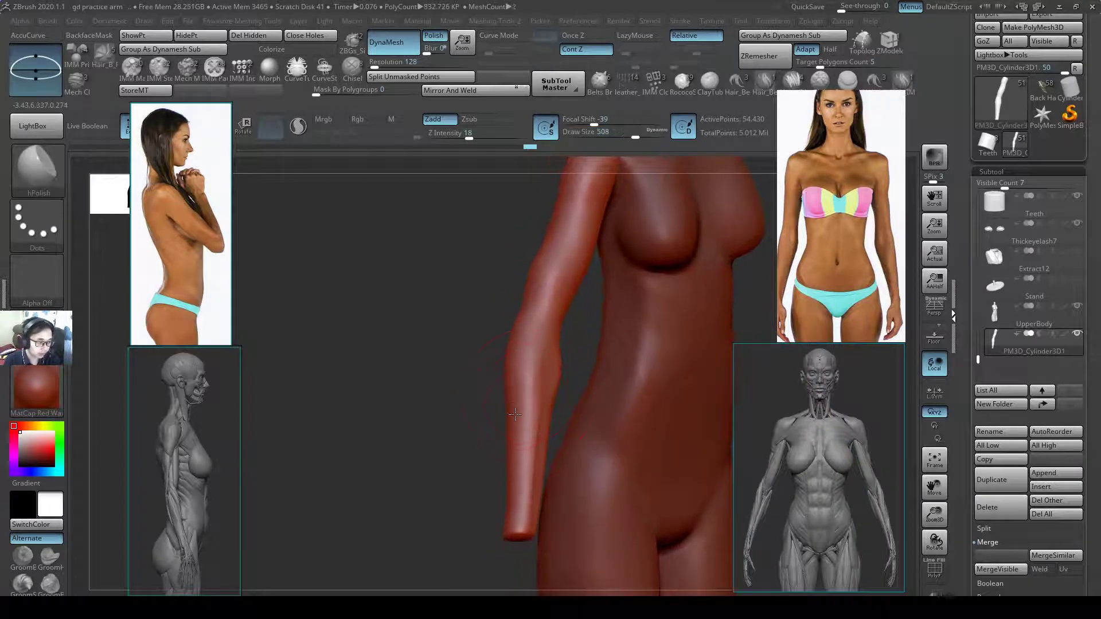
{"action": "left_click_drag", "start_coordinate": [514, 523], "coordinate": [515, 477]}
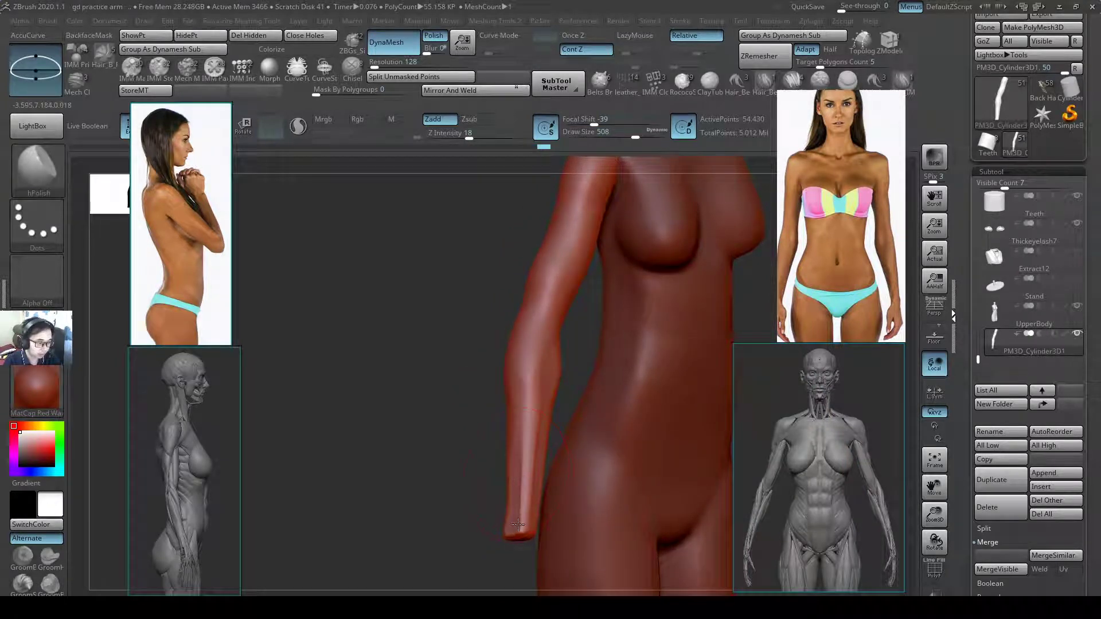
{"action": "left_click_drag", "start_coordinate": [518, 531], "coordinate": [519, 533]}
{"action": "right_click_drag", "start_coordinate": [517, 451], "coordinate": [539, 438]}
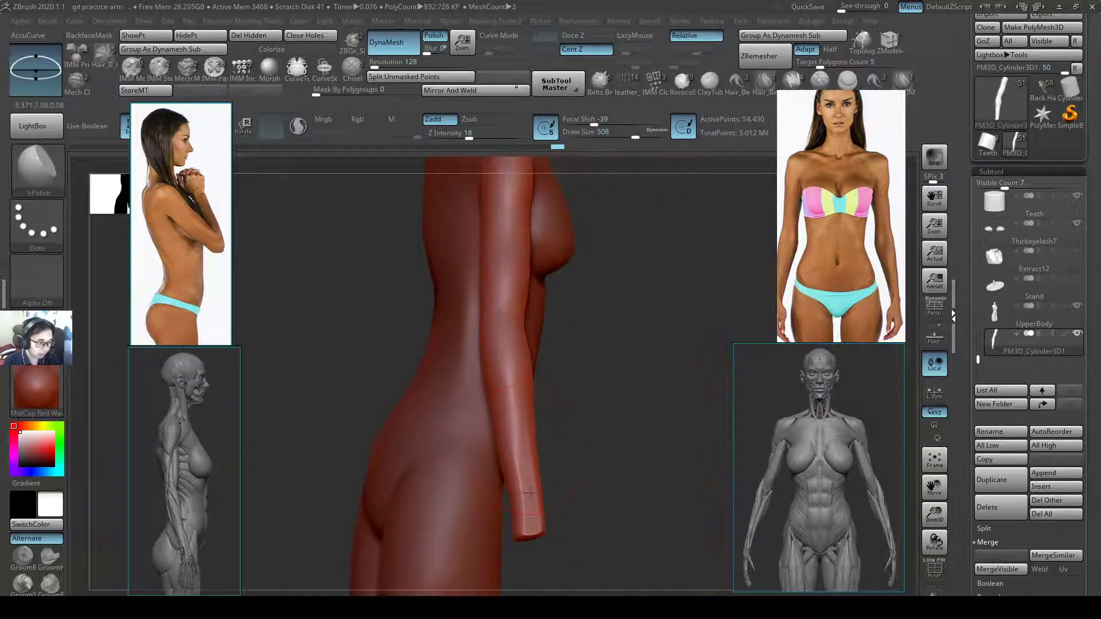
- Widen the wrist end in side view with the SnakeHook brush at draw sizes 158 and 104
{"action": "right_click_drag", "start_coordinate": [571, 482], "coordinate": [562, 457], "text": "shift"}
{"action": "key", "text": "b"}
{"action": "key", "text": "s"}
{"action": "key", "text": "h"}
{"action": "key", "text": "s"}
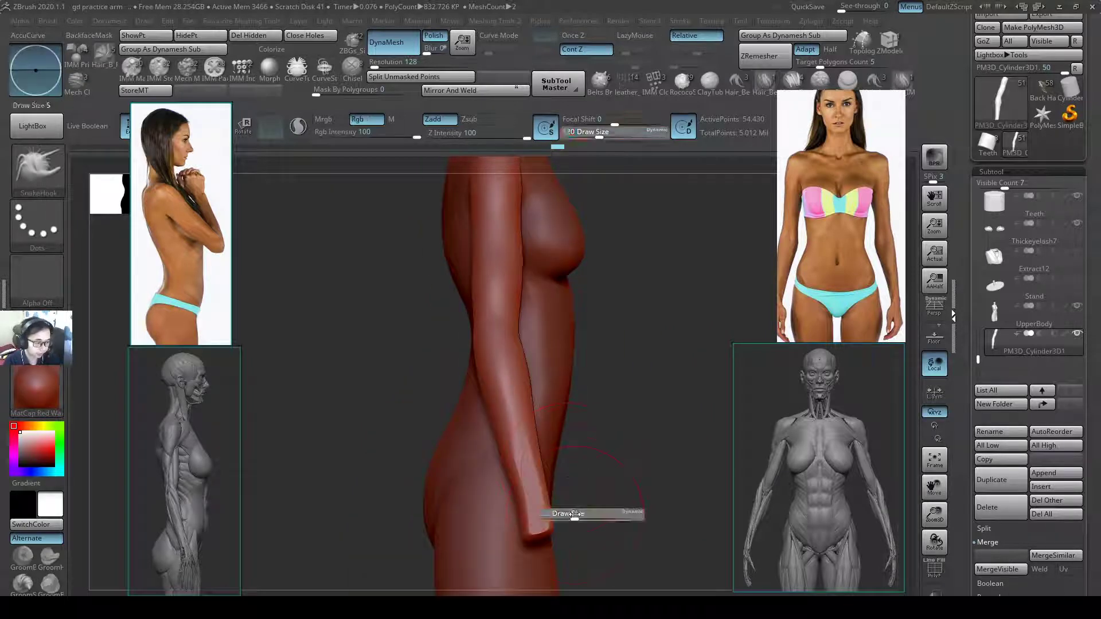
{"action": "left_click", "coordinate": [565, 515]}
{"action": "key", "text": "s"}
{"action": "left_click", "coordinate": [556, 519]}
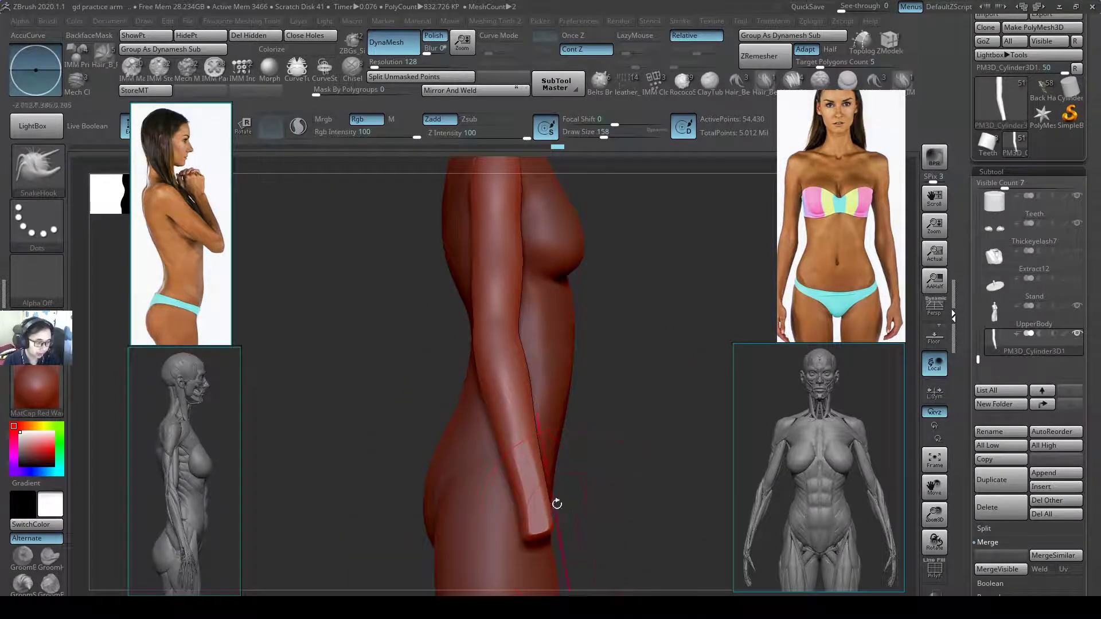
{"action": "mouse_move", "coordinate": [555, 523]}
{"action": "left_mouse_down"}
{"action": "mouse_move", "coordinate": [567, 527]}
{"action": "mouse_move", "coordinate": [528, 524]}
{"action": "left_mouse_up"}
{"action": "key", "text": "s"}
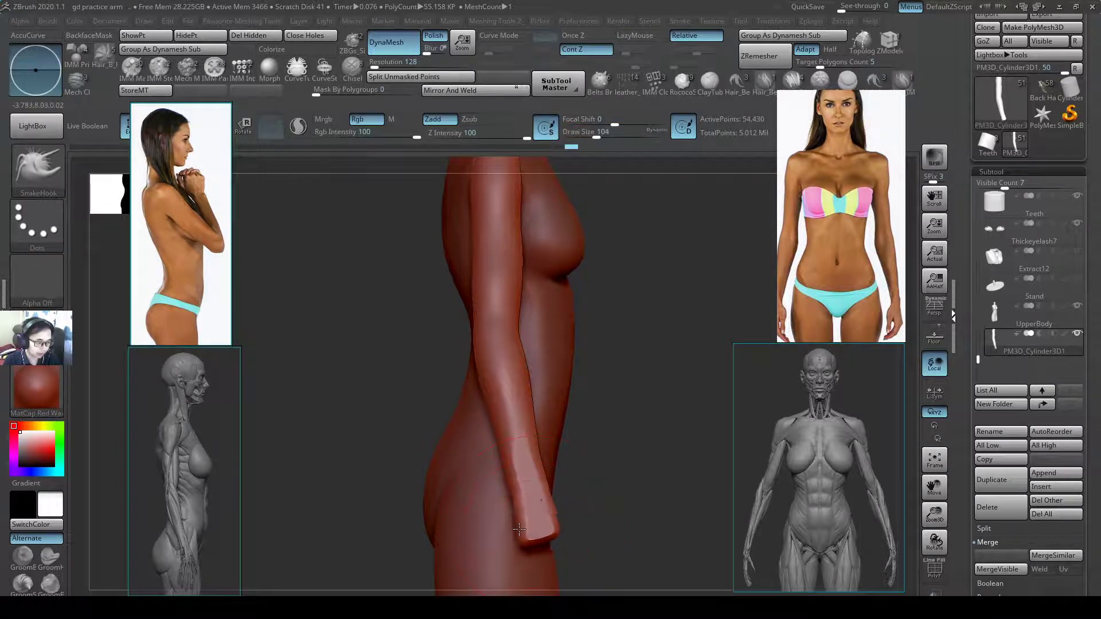
- Show only the arm subtool and flatten the lower forearm's side with the hPolish brush at draw size 576
{"action": "left_click", "coordinate": [1075, 334]}
{"action": "mouse_move", "coordinate": [565, 467]}
{"action": "right_mouse_down"}
{"action": "mouse_move", "coordinate": [617, 442]}
{"action": "mouse_move", "coordinate": [558, 450]}
{"action": "mouse_move", "coordinate": [550, 440]}
{"action": "right_mouse_up"}
{"action": "key", "text": "b"}
{"action": "key", "text": "h"}
{"action": "key", "text": "p"}
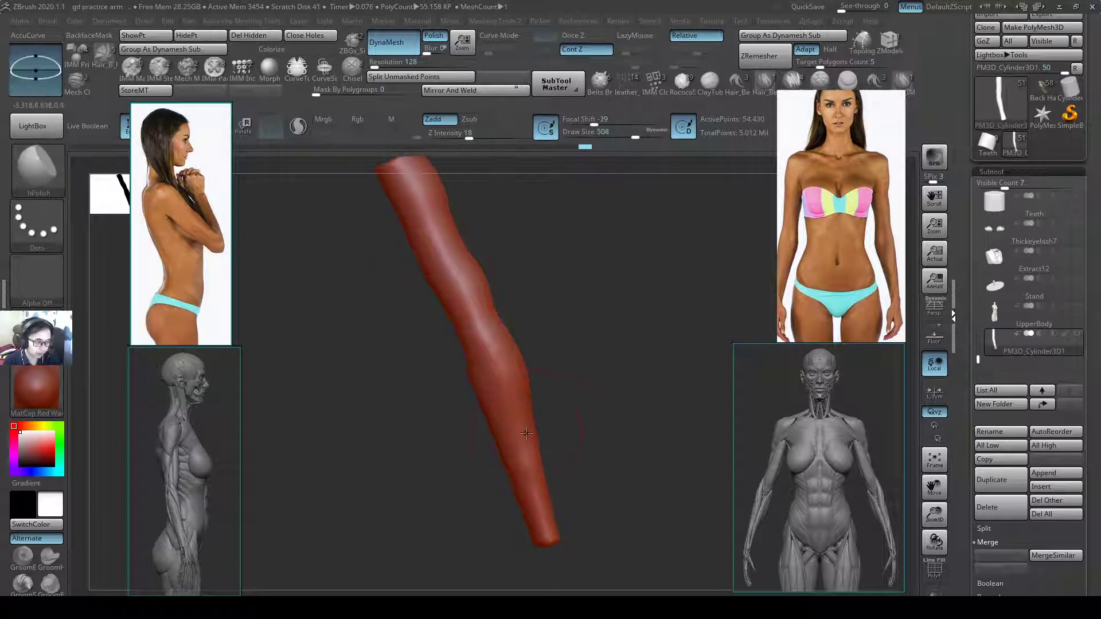
{"action": "key", "text": "s"}
{"action": "left_click_drag", "start_coordinate": [532, 431], "coordinate": [536, 463]}
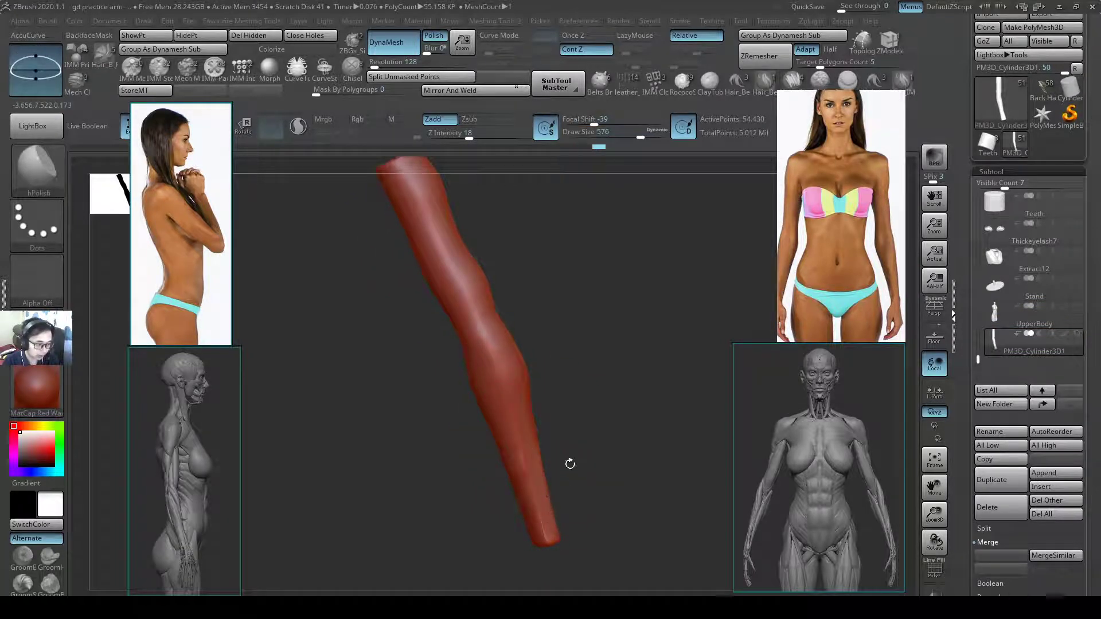
- Flatten the broad and narrow faces around the wrist with the hPolish brush at draw size 576
{"action": "mouse_move", "coordinate": [570, 463]}
{"action": "right_mouse_down"}
{"action": "mouse_move", "coordinate": [506, 467]}
{"action": "mouse_move", "coordinate": [614, 452]}
{"action": "mouse_move", "coordinate": [657, 430]}
{"action": "right_mouse_up"}
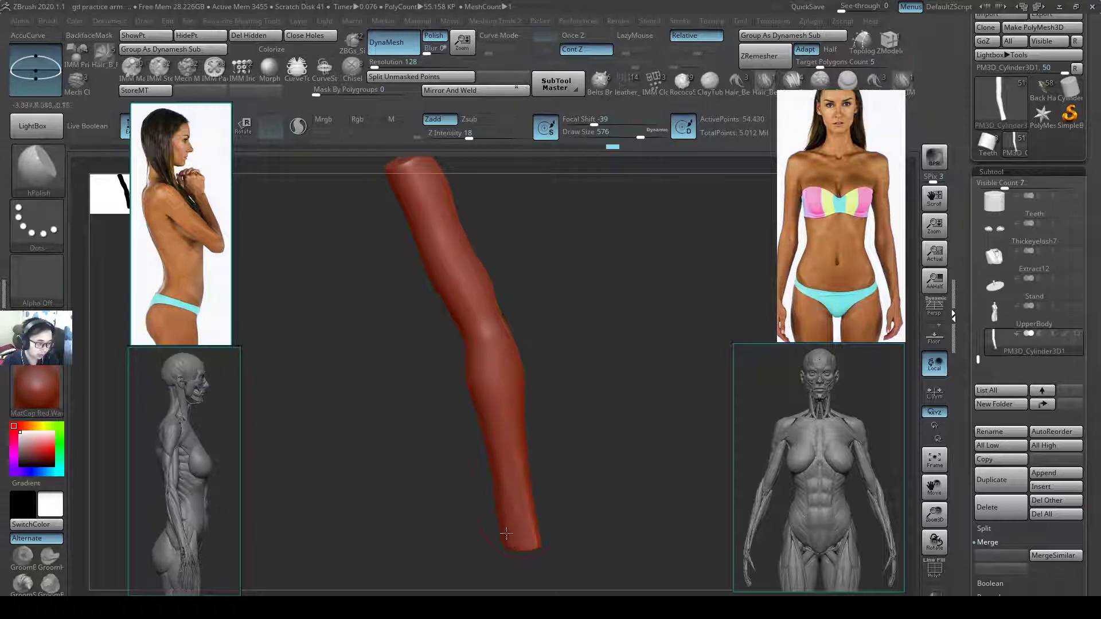
{"action": "mouse_move", "coordinate": [510, 524]}
{"action": "right_mouse_down"}
{"action": "mouse_move", "coordinate": [575, 450]}
{"action": "mouse_move", "coordinate": [541, 475]}
{"action": "mouse_move", "coordinate": [552, 440]}
{"action": "right_mouse_up"}
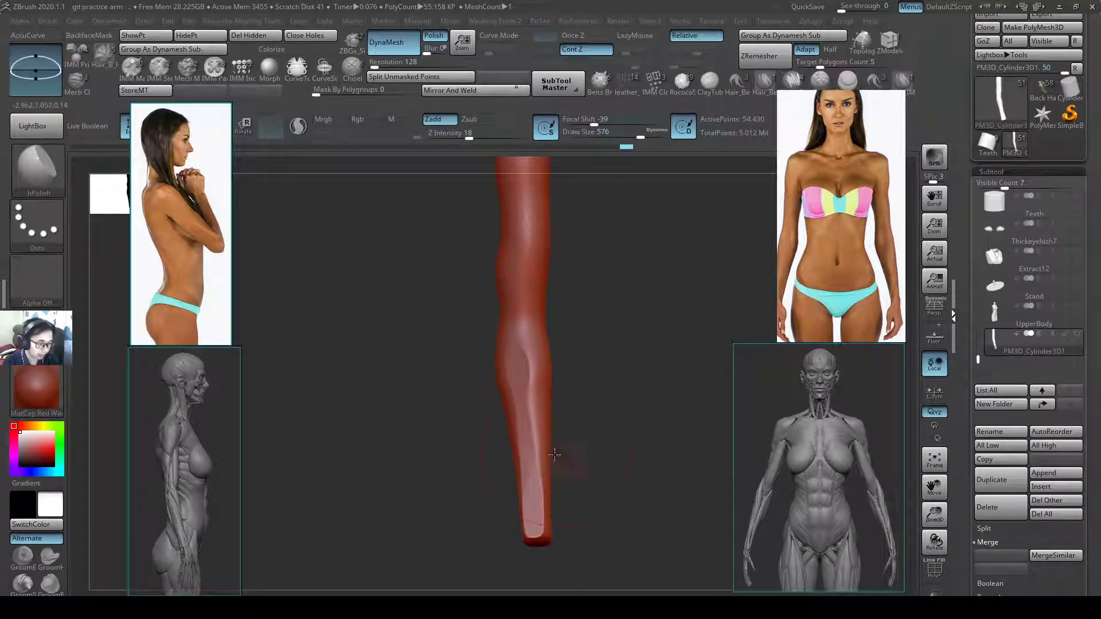
{"action": "right_click_drag", "start_coordinate": [554, 454], "coordinate": [554, 491]}
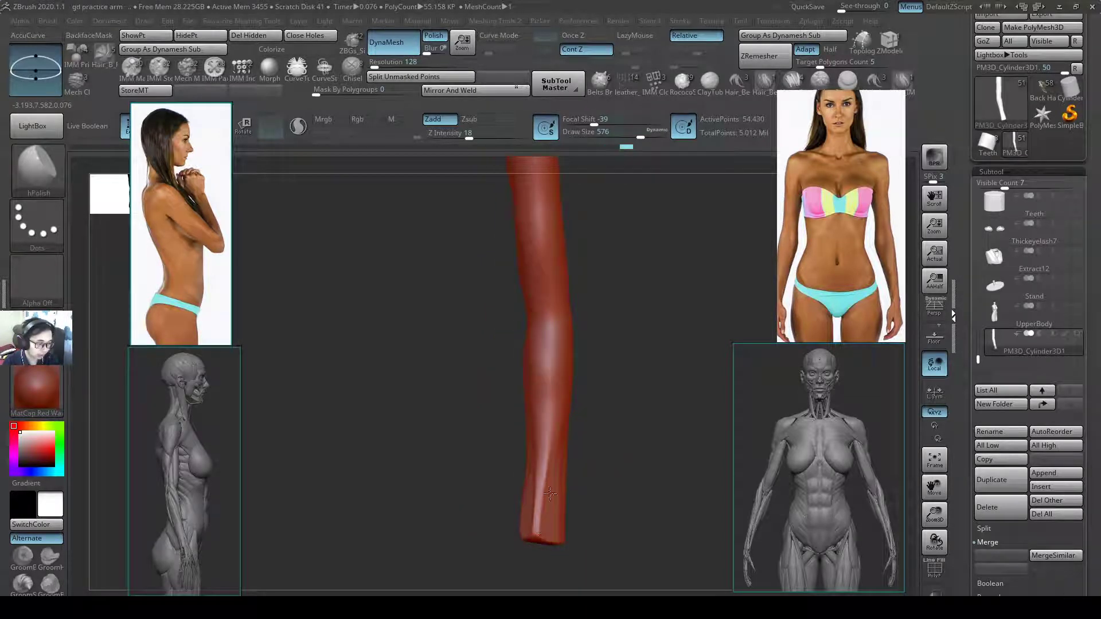
{"action": "right_click_drag", "start_coordinate": [560, 410], "coordinate": [552, 487]}
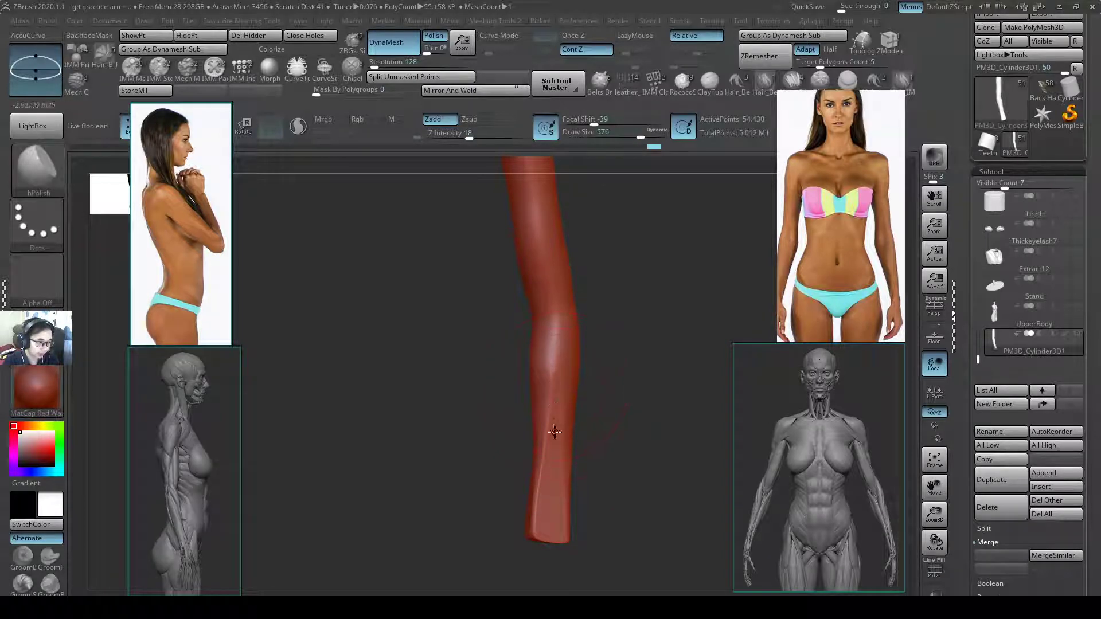
{"action": "right_click_drag", "start_coordinate": [555, 432], "coordinate": [611, 422]}
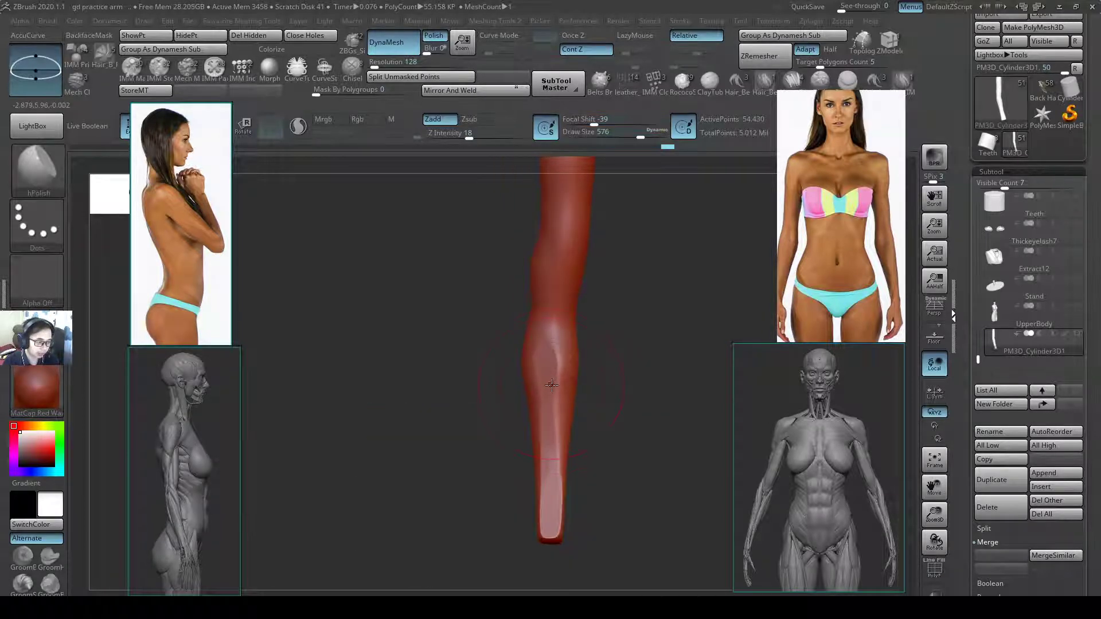
- Undo the oversized polish stroke and blend the forearm's narrow plane up toward the elbow with hPolish at draw sizes 437 and 262
{"action": "mouse_move", "coordinate": [554, 401]}
{"action": "left_mouse_down"}
{"action": "mouse_move", "coordinate": [552, 428]}
{"action": "mouse_move", "coordinate": [551, 379]}
{"action": "mouse_move", "coordinate": [553, 425]}
{"action": "left_mouse_up"}
{"action": "key", "text": "s"}
{"action": "key", "text": "ctrl+z"}
{"action": "key", "text": "bracketleft"}
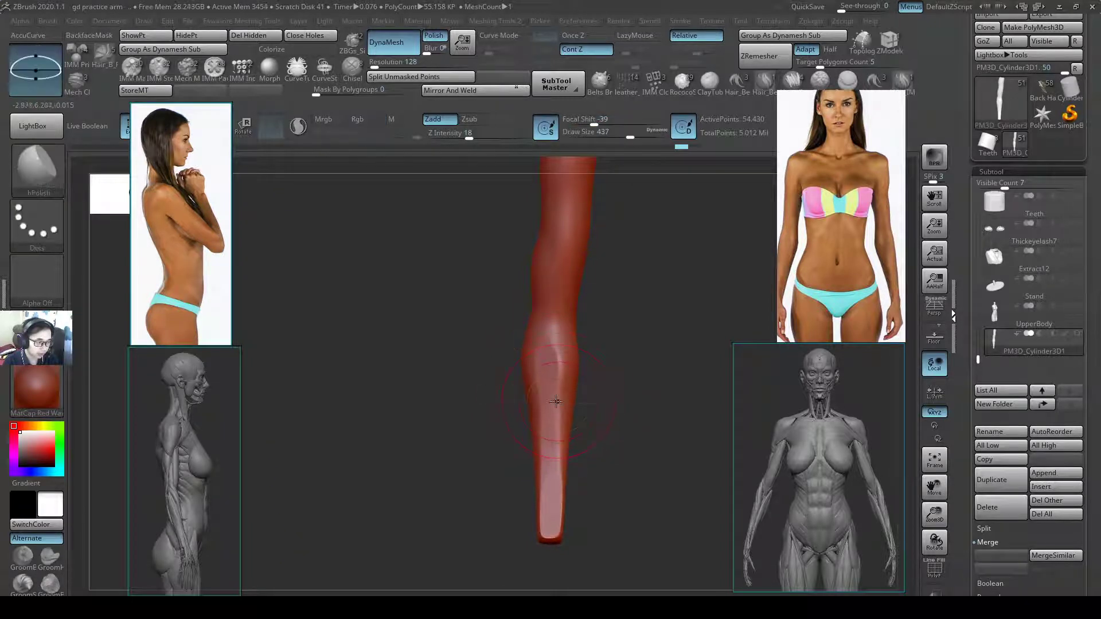
{"action": "key", "text": "s"}
{"action": "mouse_move", "coordinate": [559, 412]}
{"action": "left_mouse_down"}
{"action": "mouse_move", "coordinate": [544, 409]}
{"action": "mouse_move", "coordinate": [618, 397]}
{"action": "left_mouse_up"}
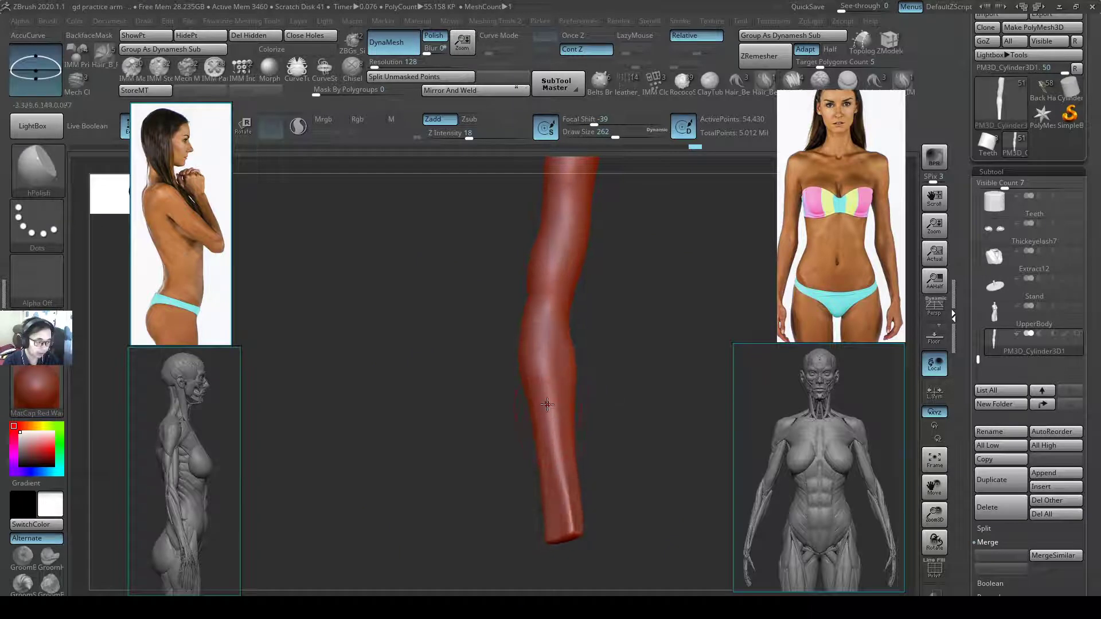
{"action": "mouse_move", "coordinate": [625, 436]}
{"action": "left_mouse_down"}
{"action": "mouse_move", "coordinate": [590, 432]}
{"action": "mouse_move", "coordinate": [569, 446]}
{"action": "mouse_move", "coordinate": [580, 393]}
{"action": "left_mouse_up"}
- Thicken the wrist end of the forearm with the Inflat brush at draw size 163
{"action": "key", "text": "s"}
{"action": "key", "text": "b"}
{"action": "key", "text": "s"}
{"action": "key", "text": "h"}
{"action": "key", "text": "s"}
{"action": "left_click_drag", "start_coordinate": [614, 485], "coordinate": [608, 486]}
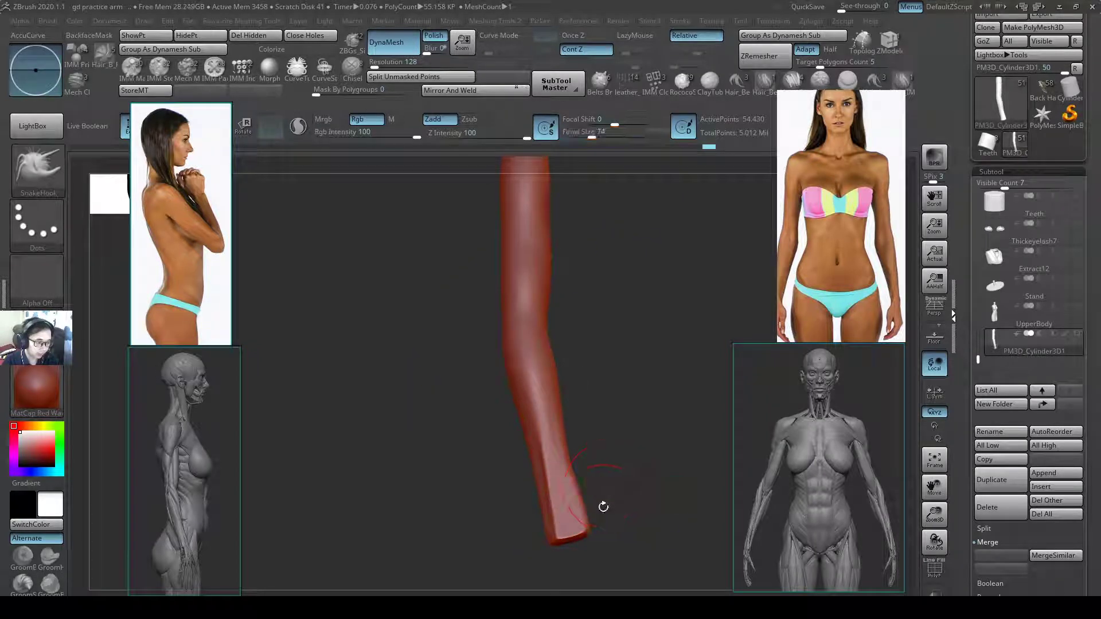
{"action": "key", "text": "b"}
{"action": "key", "text": "i"}
{"action": "key", "text": "n"}
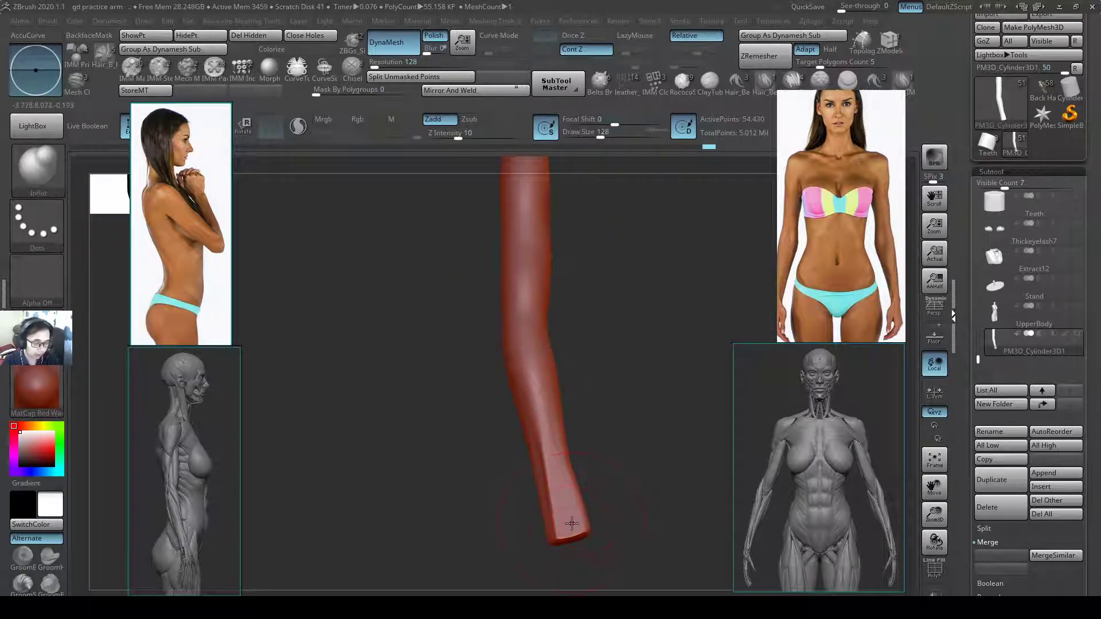
{"action": "key", "text": "s"}
{"action": "left_click_drag", "start_coordinate": [562, 526], "coordinate": [573, 536]}
- Pull the wrist's front corner outward with the SnakeHook brush at draw sizes 112 and 149 to flare the end
{"action": "key", "text": "b"}
{"action": "key", "text": "s"}
{"action": "key", "text": "h"}
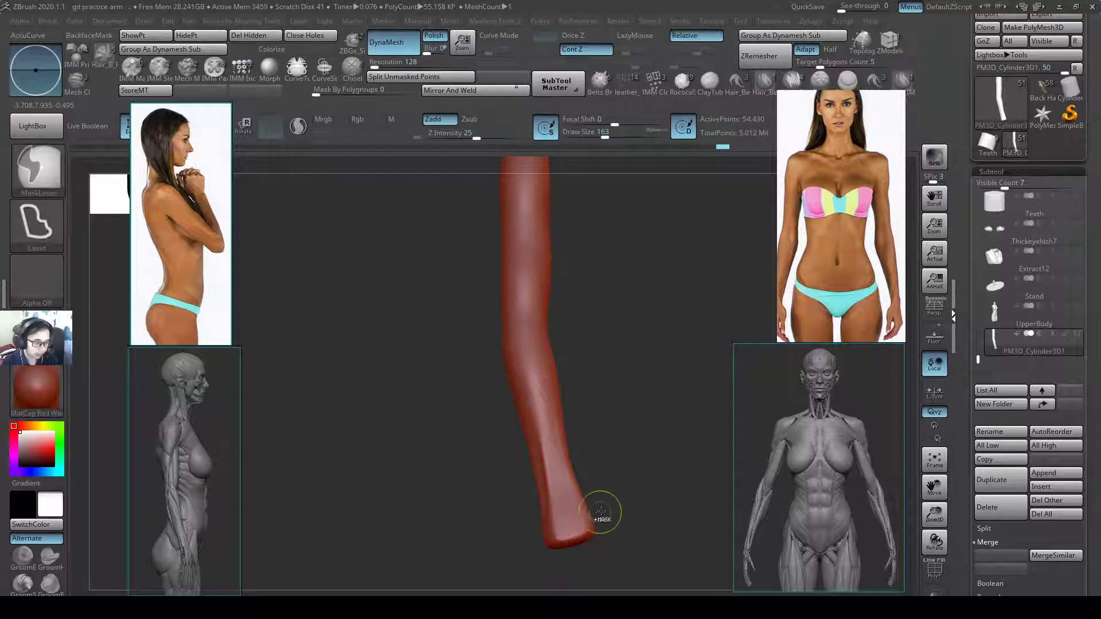
{"action": "key", "text": "s"}
{"action": "left_click_drag", "start_coordinate": [591, 526], "coordinate": [594, 525]}
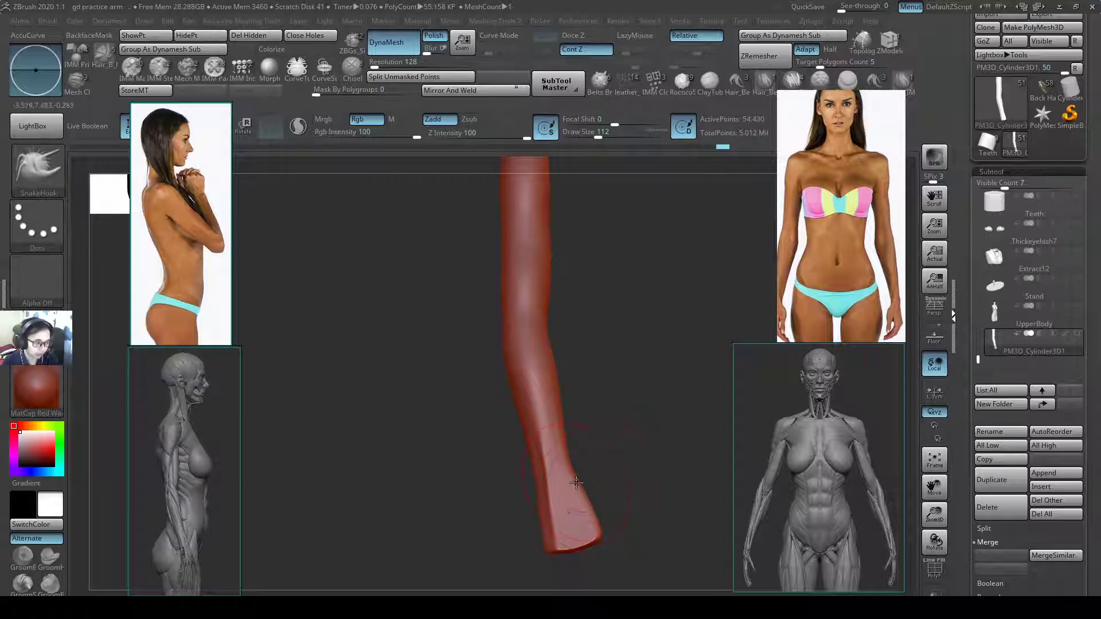
{"action": "key", "text": "s"}
{"action": "left_click_drag", "start_coordinate": [578, 484], "coordinate": [587, 486]}
- Lengthen the flared wrist end with the SnakeHook brush at draw size 192
{"action": "key", "text": "s"}
{"action": "key", "text": "s"}
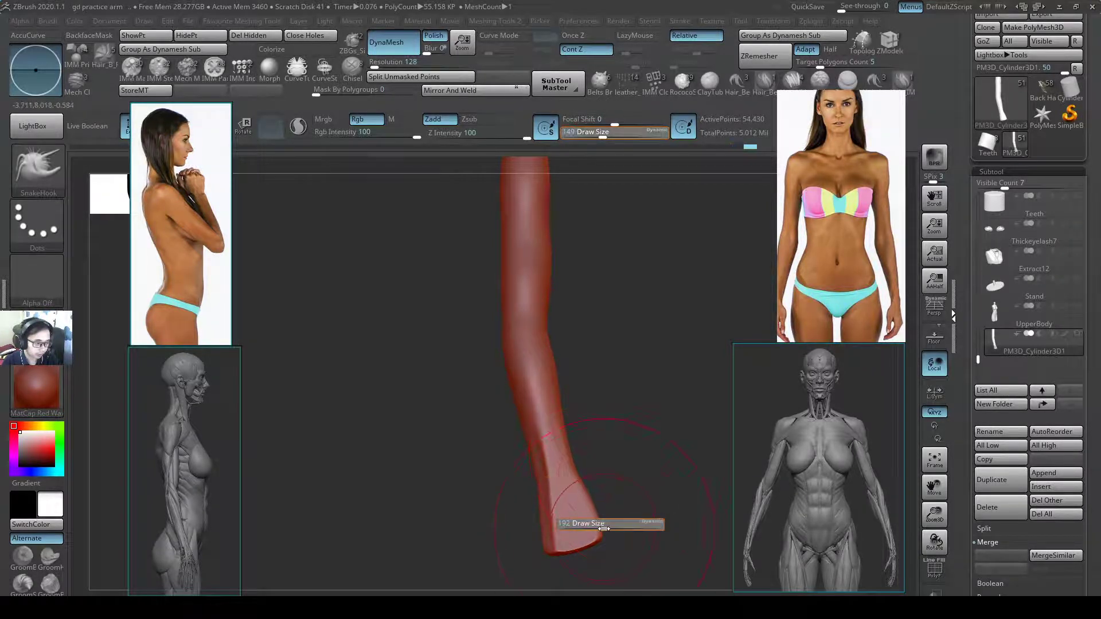
{"action": "left_click_drag", "start_coordinate": [600, 539], "coordinate": [567, 564]}
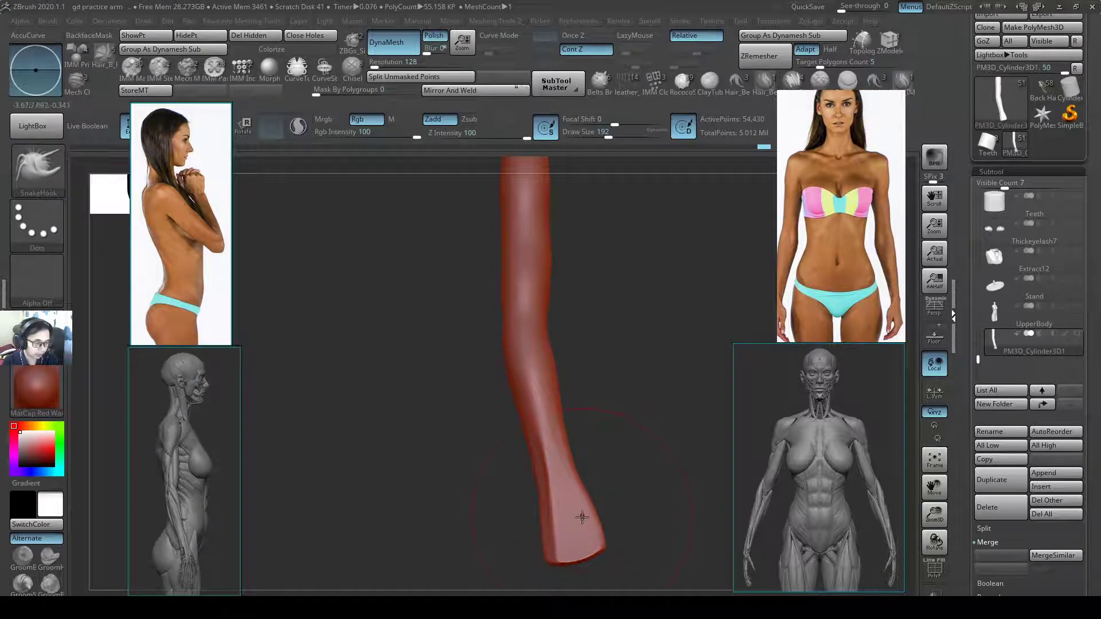
- Flatten the inner face of the flared wrist with the hPolish brush at draw size 299
{"action": "mouse_move", "coordinate": [499, 520]}
{"action": "left_mouse_down"}
{"action": "mouse_move", "coordinate": [547, 528]}
{"action": "mouse_move", "coordinate": [608, 479]}
{"action": "mouse_move", "coordinate": [656, 475]}
{"action": "mouse_move", "coordinate": [593, 591]}
{"action": "left_mouse_up"}
{"action": "key", "text": "b"}
{"action": "key", "text": "h"}
{"action": "key", "text": "p"}
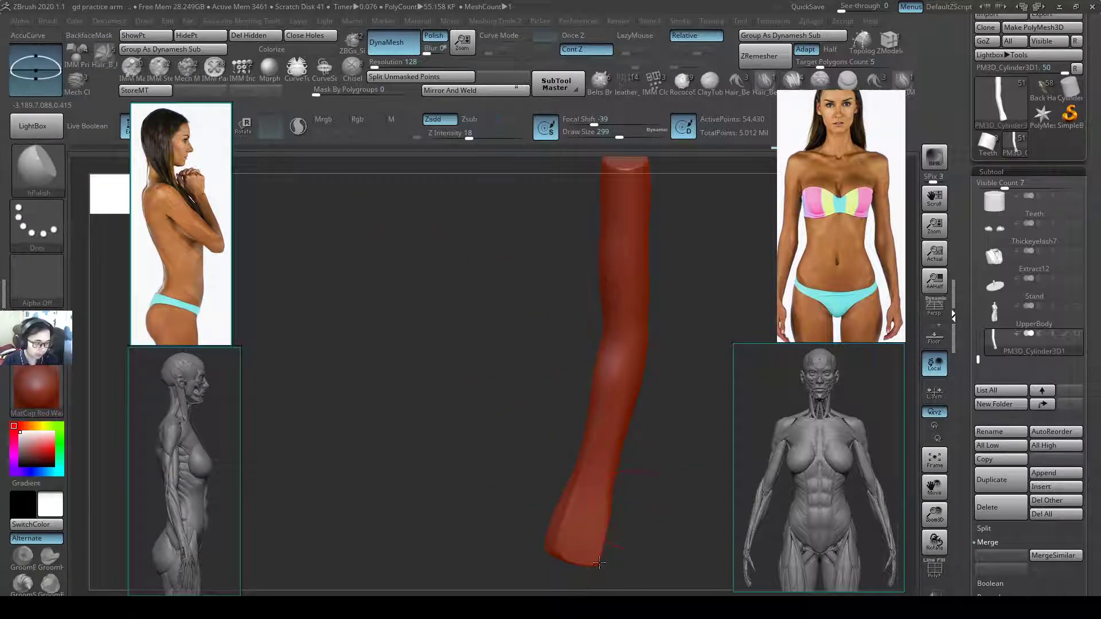
{"action": "mouse_move", "coordinate": [631, 508]}
{"action": "left_mouse_down"}
{"action": "mouse_move", "coordinate": [715, 492]}
{"action": "mouse_move", "coordinate": [662, 526]}
{"action": "mouse_move", "coordinate": [678, 531]}
{"action": "left_mouse_up"}
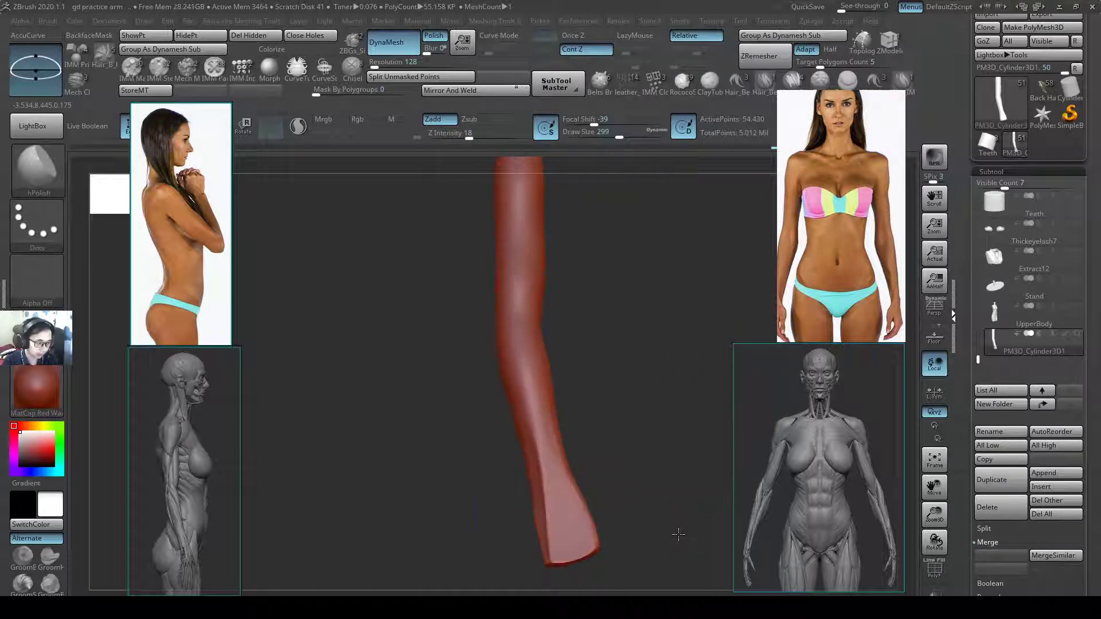
- Trim the lower forearm's front edge with ClipCurve and reshape the wrist's end with the SnakeHook brush at draw size 192
{"action": "left_click_drag", "start_coordinate": [576, 457], "coordinate": [604, 572], "text": "ctrl+shift"}
{"action": "key", "text": "b"}
{"action": "key", "text": "s"}
{"action": "key", "text": "h"}
{"action": "left_click_drag", "start_coordinate": [587, 540], "coordinate": [551, 549]}
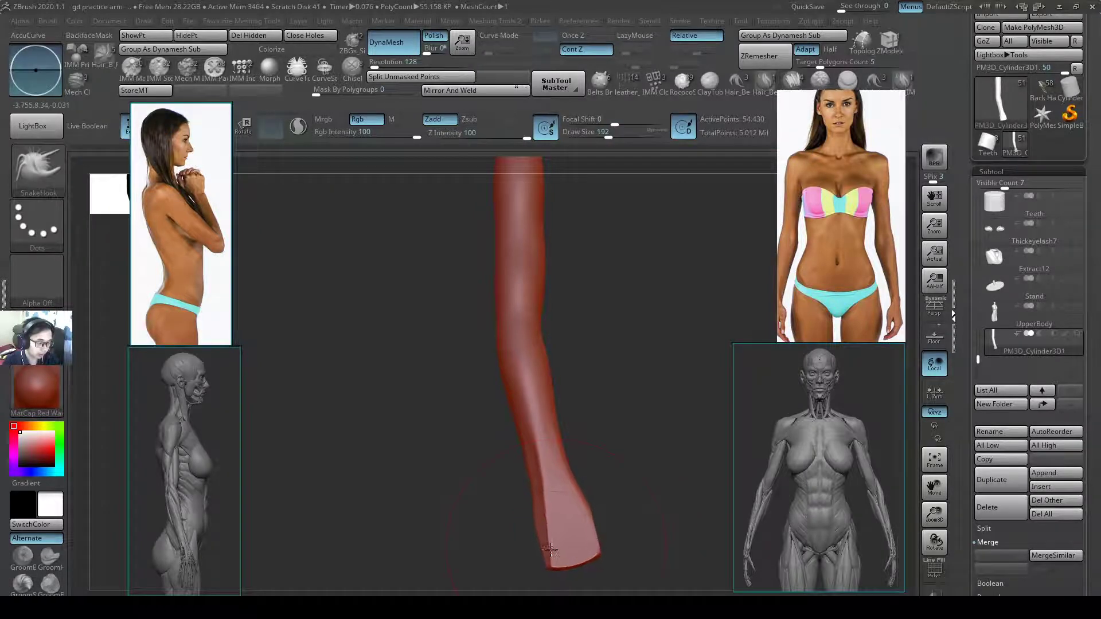
- Clip the lower forearm's edge down to the wrist with ClipCurve from a rotated view
{"action": "mouse_move", "coordinate": [631, 489]}
{"action": "left_mouse_down"}
{"action": "mouse_move", "coordinate": [586, 523]}
{"action": "mouse_move", "coordinate": [629, 516]}
{"action": "left_mouse_up"}
{"action": "key", "text": "ctrl+shift"}
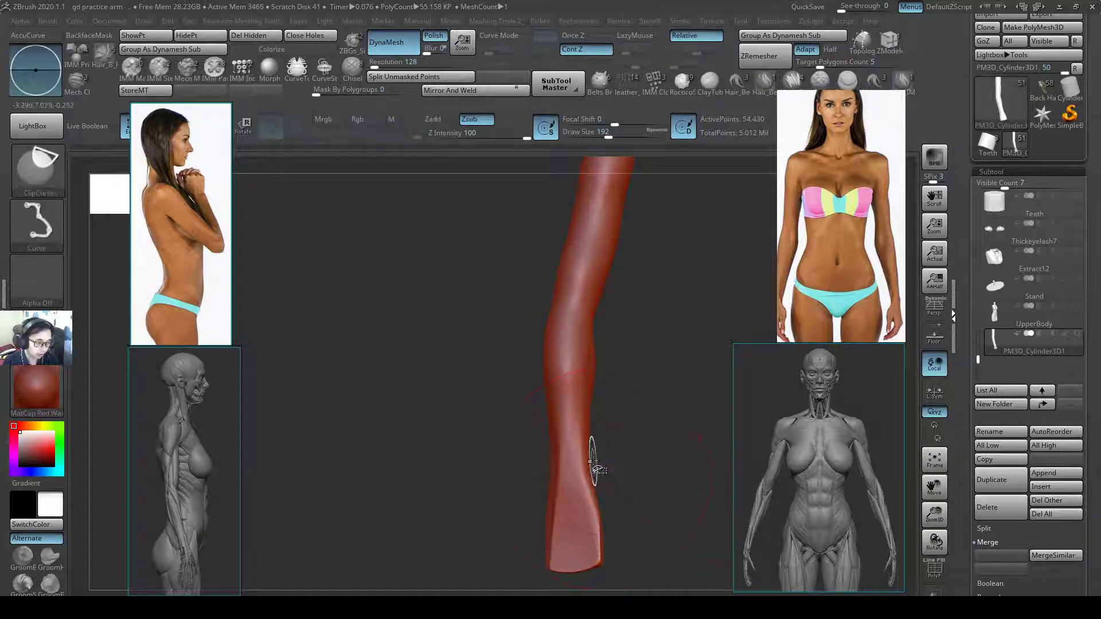
{"action": "left_click_drag", "start_coordinate": [591, 461], "coordinate": [599, 577], "text": "ctrl+shift"}
- Flatten the clipped narrow side of the wrist with the hPolish brush at draw size 379
{"action": "left_click_drag", "start_coordinate": [624, 517], "coordinate": [559, 504]}
{"action": "key", "text": "b"}
{"action": "key", "text": "h"}
{"action": "key", "text": "p"}
{"action": "left_click_drag", "start_coordinate": [630, 487], "coordinate": [597, 536]}
{"action": "key", "text": "s"}
{"action": "left_click_drag", "start_coordinate": [639, 507], "coordinate": [682, 487]}
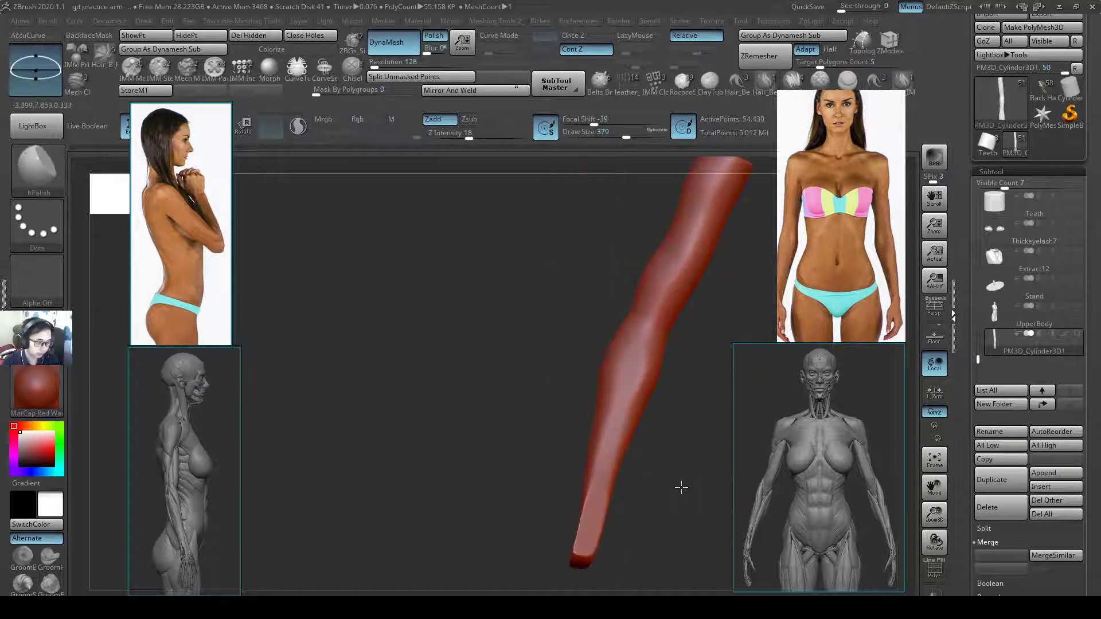
- Build up the corners of the flared wrist end with the Inflat brush at draw size 234
{"action": "key", "text": "b"}
{"action": "key", "text": "s"}
{"action": "key", "text": "h"}
{"action": "key", "text": "s"}
{"action": "mouse_move", "coordinate": [624, 531]}
{"action": "left_mouse_down"}
{"action": "mouse_move", "coordinate": [592, 535]}
{"action": "mouse_move", "coordinate": [660, 500]}
{"action": "mouse_move", "coordinate": [639, 498]}
{"action": "left_mouse_up"}
{"action": "key", "text": "b"}
{"action": "key", "text": "i"}
{"action": "key", "text": "n"}
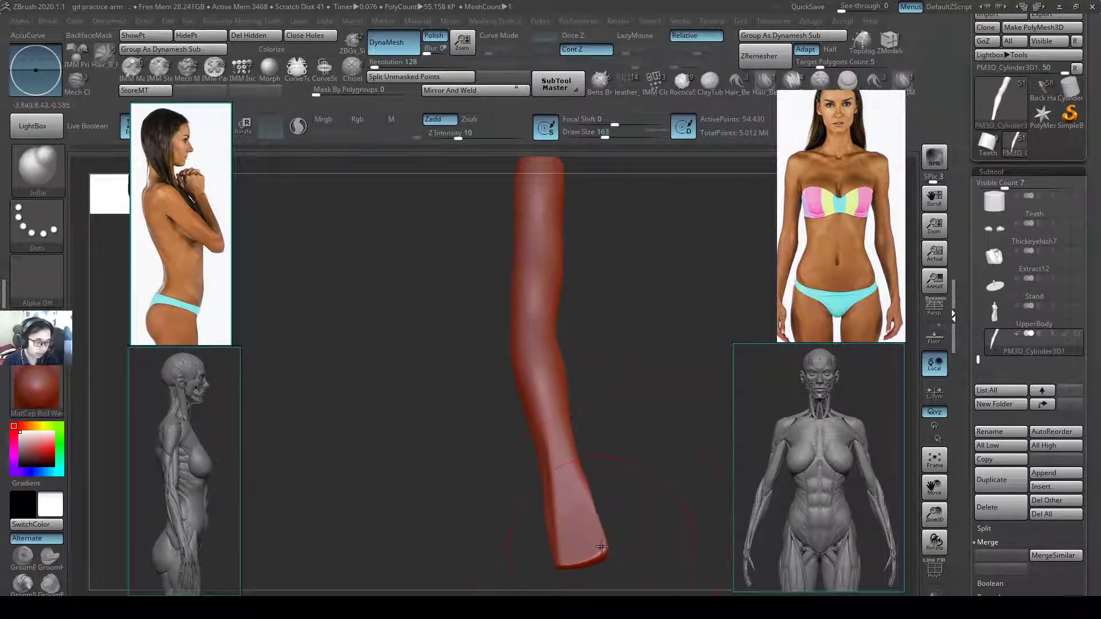
{"action": "key", "text": "s"}
{"action": "mouse_move", "coordinate": [599, 545]}
{"action": "left_mouse_down"}
{"action": "mouse_move", "coordinate": [586, 552]}
{"action": "mouse_move", "coordinate": [598, 540]}
{"action": "mouse_move", "coordinate": [563, 522]}
{"action": "left_mouse_up"}
- Narrow the lower forearm just above the flared wrist with the Pinch brush at draw sizes 177 and 167
{"action": "right_click_drag", "start_coordinate": [636, 427], "coordinate": [479, 432], "text": "ctrl"}
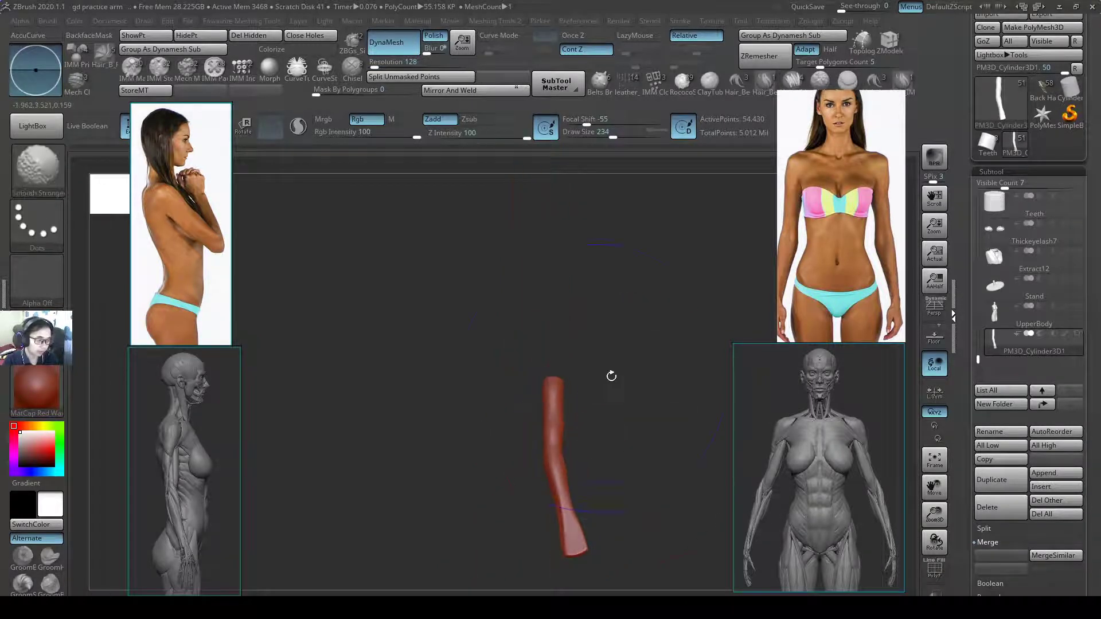
{"action": "right_click_drag", "start_coordinate": [611, 375], "coordinate": [600, 504], "text": "ctrl"}
{"action": "right_click_drag", "start_coordinate": [611, 402], "coordinate": [611, 477], "text": "ctrl"}
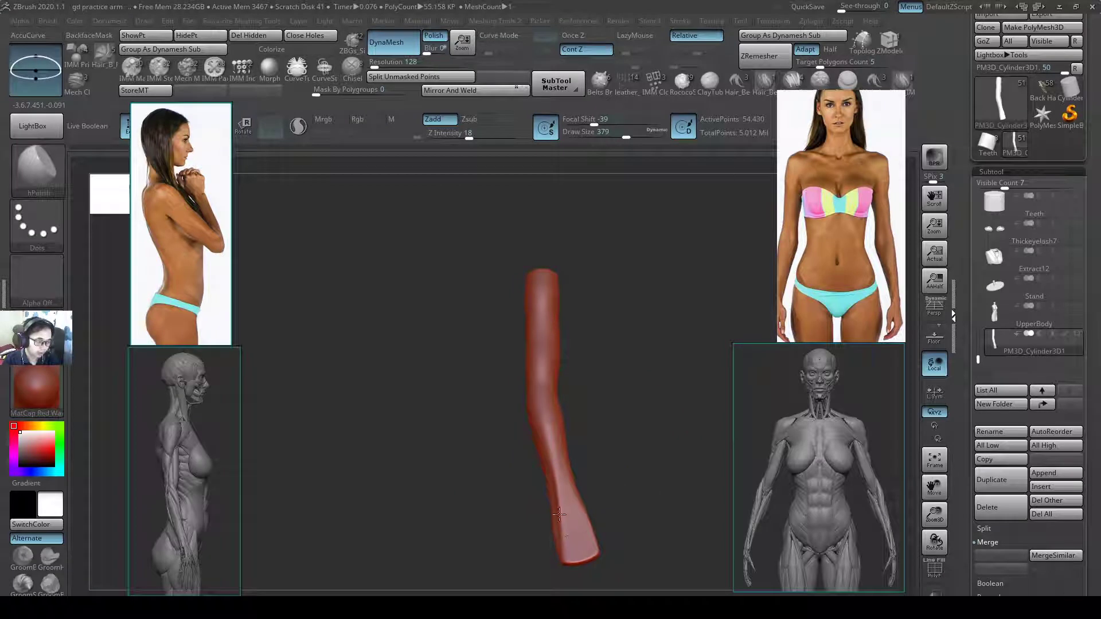
{"action": "key", "text": "b"}
{"action": "key", "text": "p"}
{"action": "key", "text": "i"}
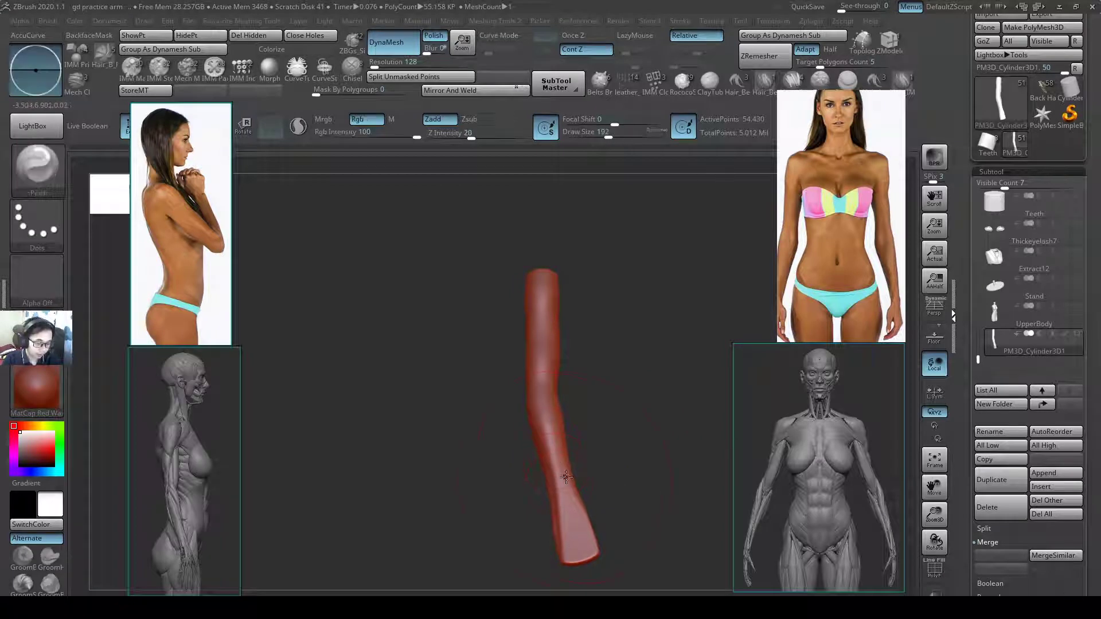
{"action": "key", "text": "s"}
{"action": "left_click", "coordinate": [564, 486]}
{"action": "key", "text": "s"}
{"action": "left_click", "coordinate": [566, 503]}
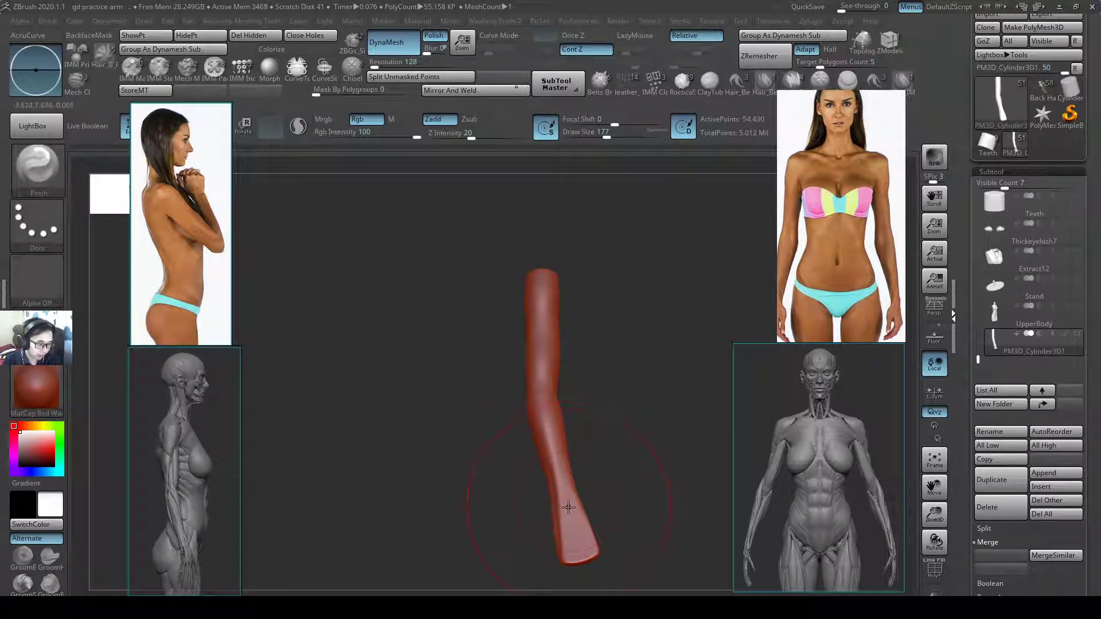
{"action": "key", "text": "s"}
{"action": "left_click", "coordinate": [569, 521]}
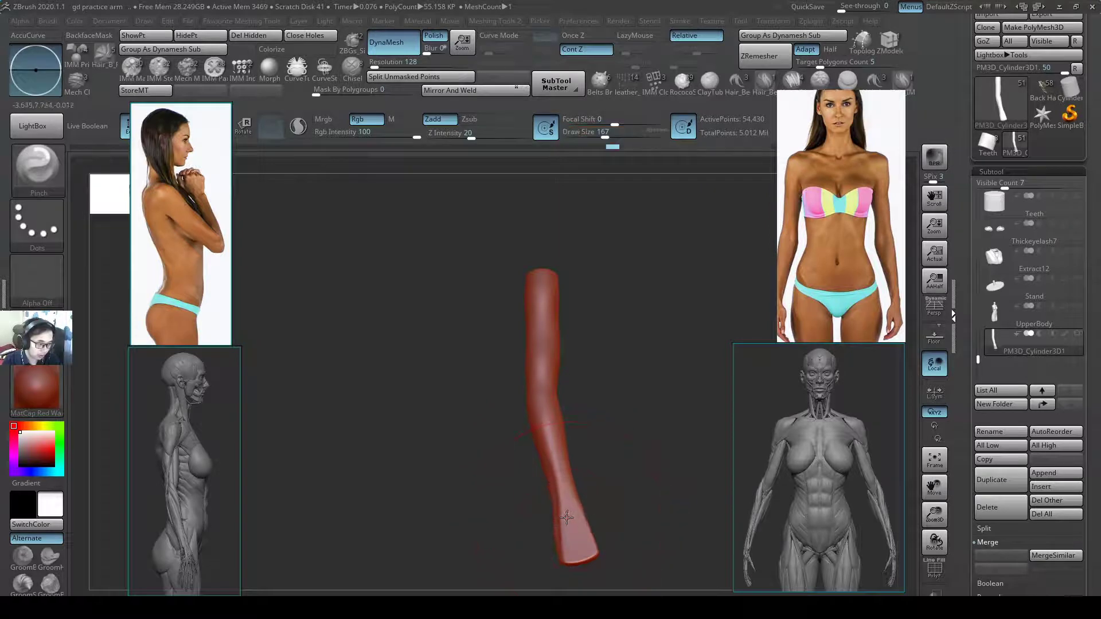
- Clip the narrow edge of the wrist straight with ClipCurve and polish it with the hPolish brush at draw size 379
{"action": "mouse_move", "coordinate": [579, 461]}
{"action": "left_mouse_down"}
{"action": "mouse_move", "coordinate": [511, 484]}
{"action": "mouse_move", "coordinate": [593, 473]}
{"action": "mouse_move", "coordinate": [602, 490]}
{"action": "mouse_move", "coordinate": [578, 572]}
{"action": "mouse_move", "coordinate": [583, 508]}
{"action": "mouse_move", "coordinate": [580, 567]}
{"action": "left_mouse_up"}
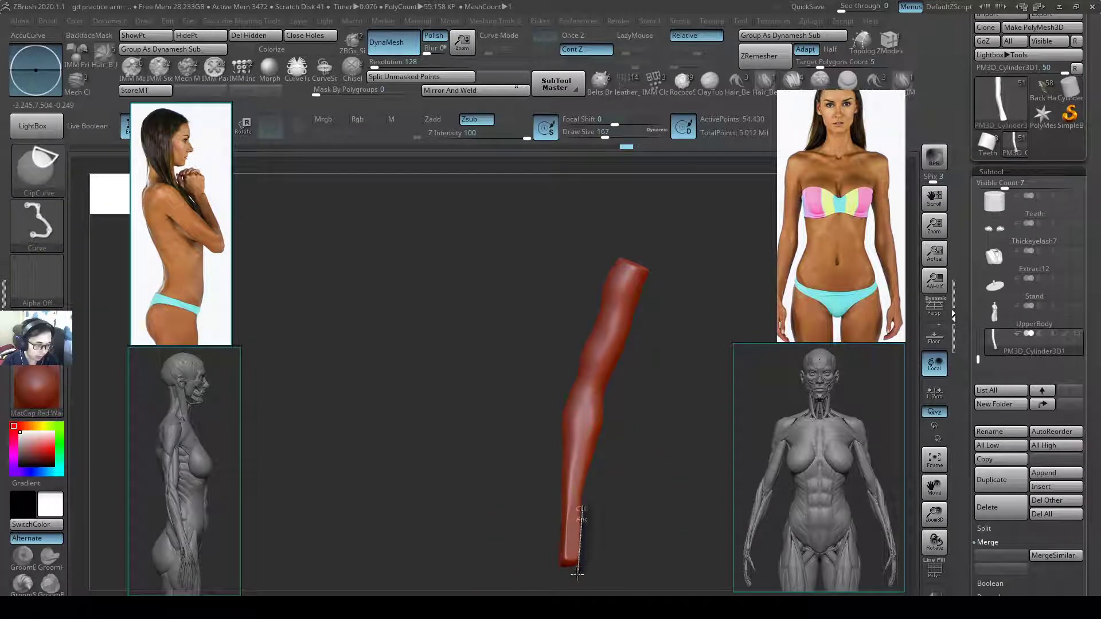
{"action": "left_click_drag", "start_coordinate": [607, 496], "coordinate": [593, 509]}
{"action": "key", "text": "b"}
{"action": "key", "text": "h"}
{"action": "key", "text": "p"}
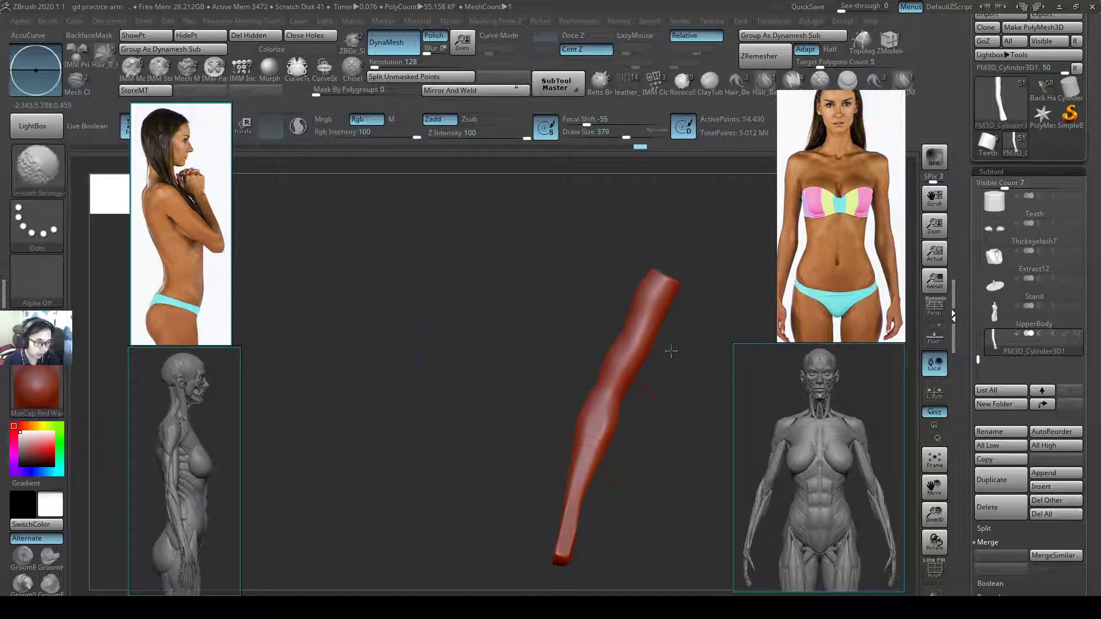
- Adjust the silhouette of the lower forearm and flared wrist with the SnakeHook brush at draw size 101
{"action": "mouse_move", "coordinate": [669, 351]}
{"action": "left_mouse_down"}
{"action": "mouse_move", "coordinate": [690, 418]}
{"action": "mouse_move", "coordinate": [653, 386]}
{"action": "mouse_move", "coordinate": [579, 494]}
{"action": "mouse_move", "coordinate": [615, 498]}
{"action": "left_mouse_up"}
{"action": "key", "text": "b"}
{"action": "key", "text": "s"}
{"action": "key", "text": "h"}
{"action": "key", "text": "s"}
{"action": "key", "text": "s"}
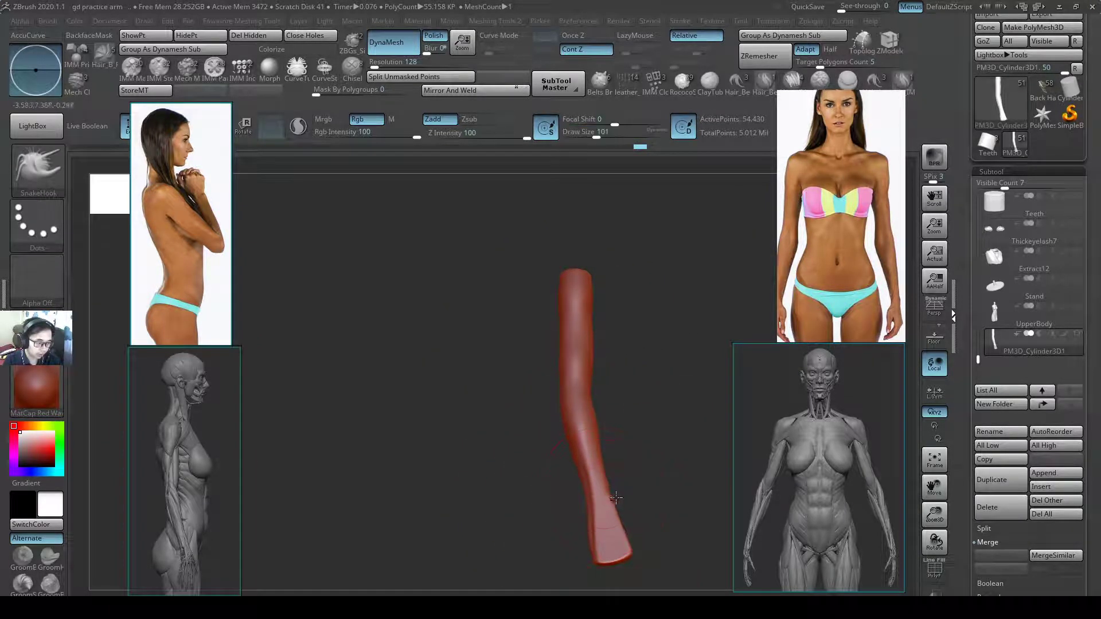
{"action": "left_click_drag", "start_coordinate": [656, 397], "coordinate": [634, 324]}
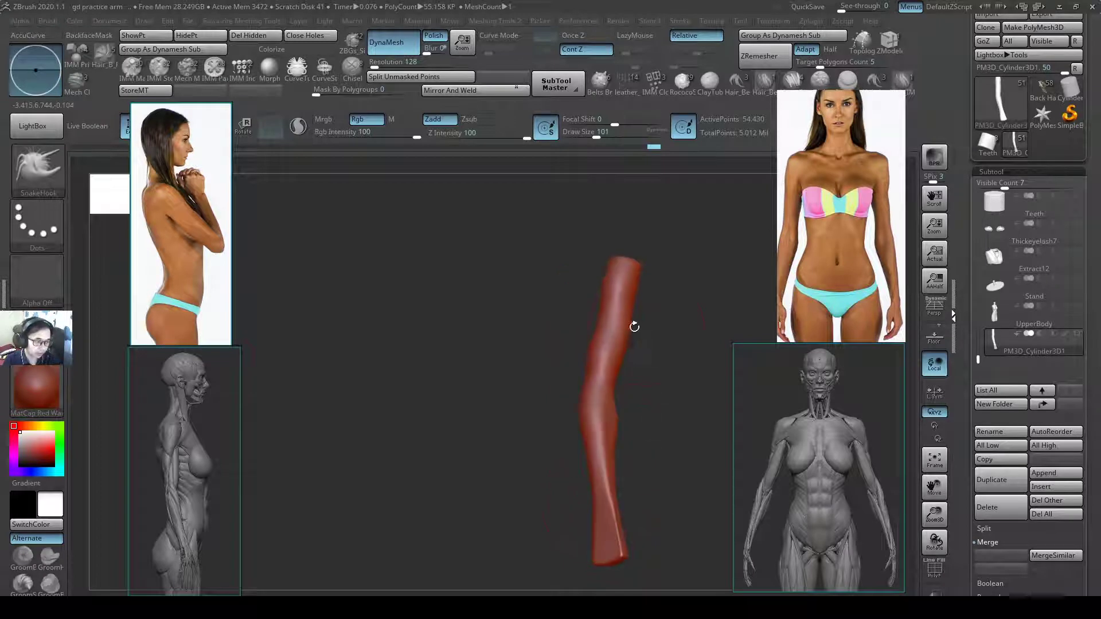
{"action": "key", "text": "ctrl"}
{"action": "mouse_move", "coordinate": [608, 528]}
{"action": "left_mouse_down", "text": "ctrl+alt"}
{"action": "mouse_move", "coordinate": [590, 550]}
{"action": "mouse_move", "coordinate": [626, 508]}
{"action": "left_mouse_up", "text": "ctrl+alt"}
{"action": "left_click_drag", "start_coordinate": [642, 463], "coordinate": [615, 471]}
{"action": "right_click_drag", "start_coordinate": [616, 472], "coordinate": [673, 476], "text": "ctrl"}
{"action": "left_click_drag", "start_coordinate": [673, 475], "coordinate": [642, 482]}
- Smooth the forearm surface between the wrist and elbow at draw size 379 with the hPolish brush active
{"action": "key", "text": "b"}
{"action": "key", "text": "h"}
{"action": "key", "text": "p"}
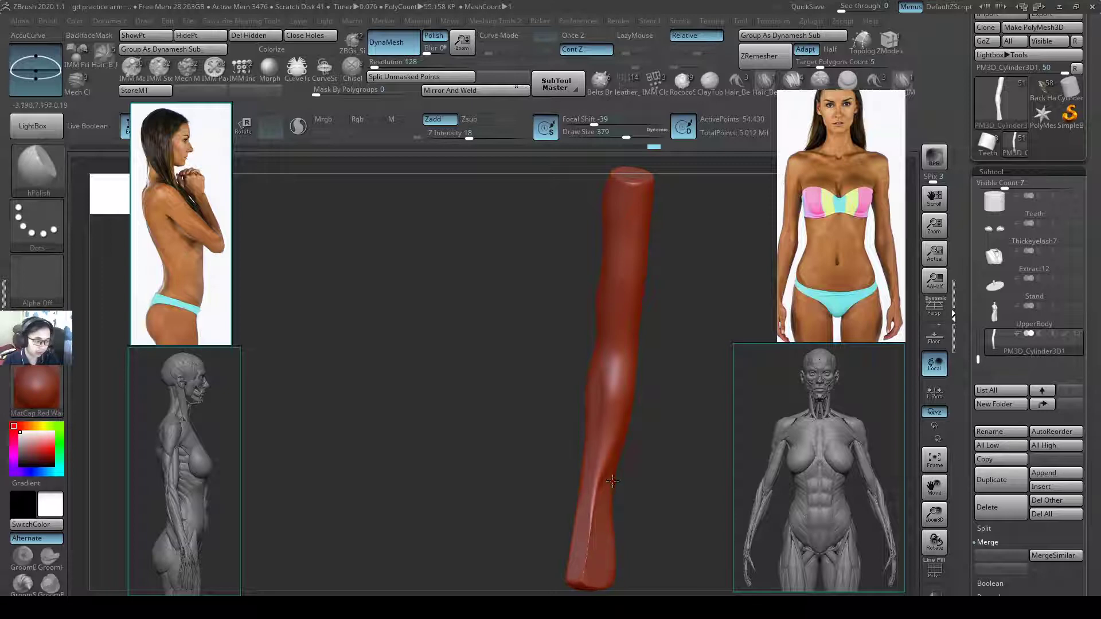
{"action": "left_click_drag", "start_coordinate": [612, 481], "coordinate": [611, 429], "text": "shift"}
{"action": "right_click_drag", "start_coordinate": [632, 393], "coordinate": [664, 427], "text": "ctrl"}
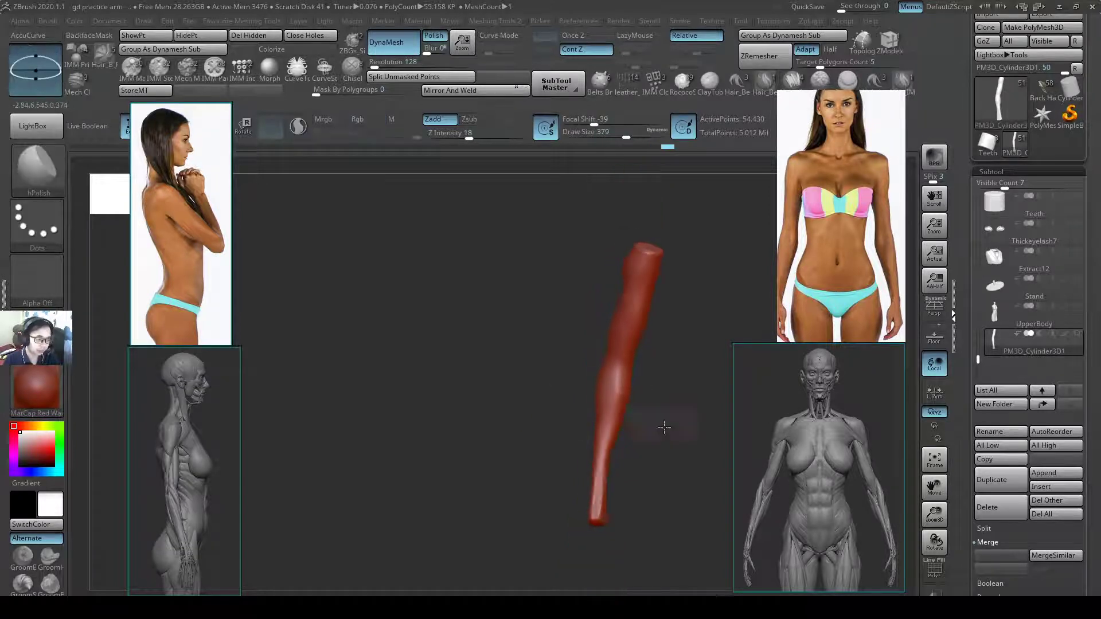
- Show the full figure with the Extract12 top hidden and reselect the PM3D_Cylinder3D1 arm subtool
{"action": "mouse_move", "coordinate": [668, 381]}
{"action": "left_mouse_down"}
{"action": "mouse_move", "coordinate": [688, 348]}
{"action": "mouse_move", "coordinate": [592, 415]}
{"action": "mouse_move", "coordinate": [668, 394]}
{"action": "mouse_move", "coordinate": [608, 381]}
{"action": "left_mouse_up"}
{"action": "key", "text": "shift+s"}
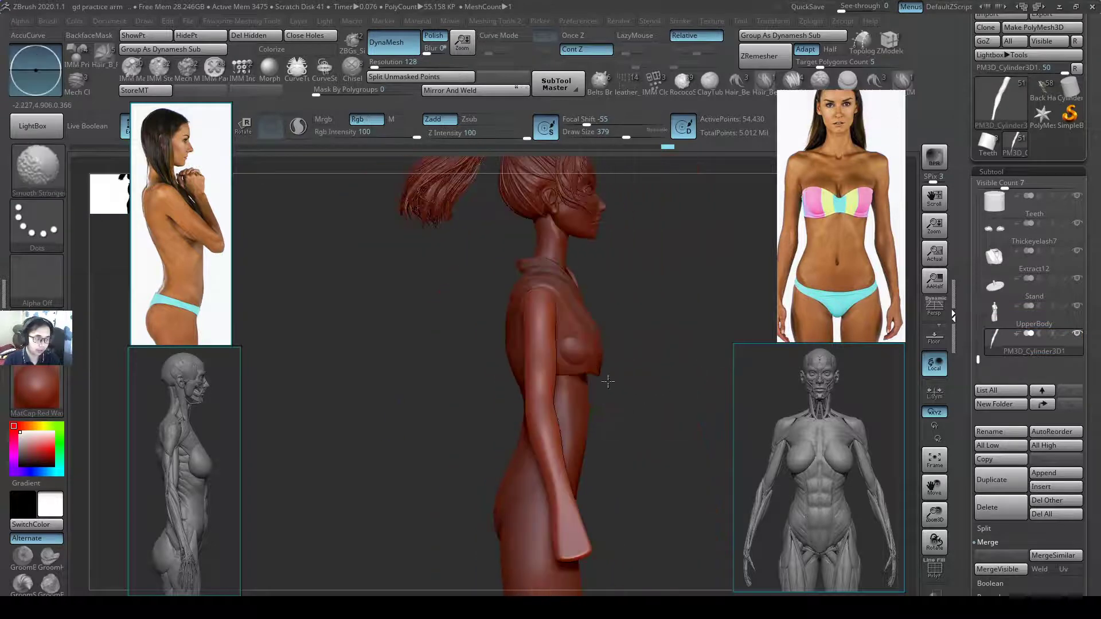
{"action": "right_click_drag", "start_coordinate": [638, 438], "coordinate": [575, 351], "text": "ctrl"}
{"action": "left_click", "coordinate": [575, 351], "text": "alt"}
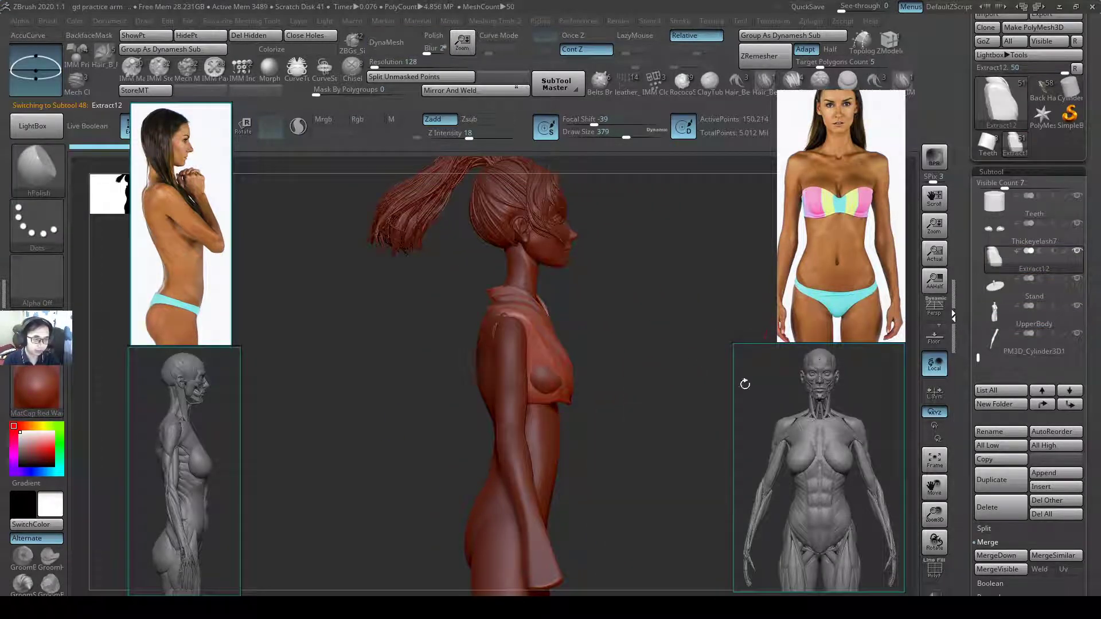
{"action": "left_click", "coordinate": [510, 429], "text": "alt"}
{"action": "left_click", "coordinate": [553, 394], "text": "alt"}
{"action": "left_click", "coordinate": [1077, 251]}
{"action": "left_click", "coordinate": [1034, 291]}
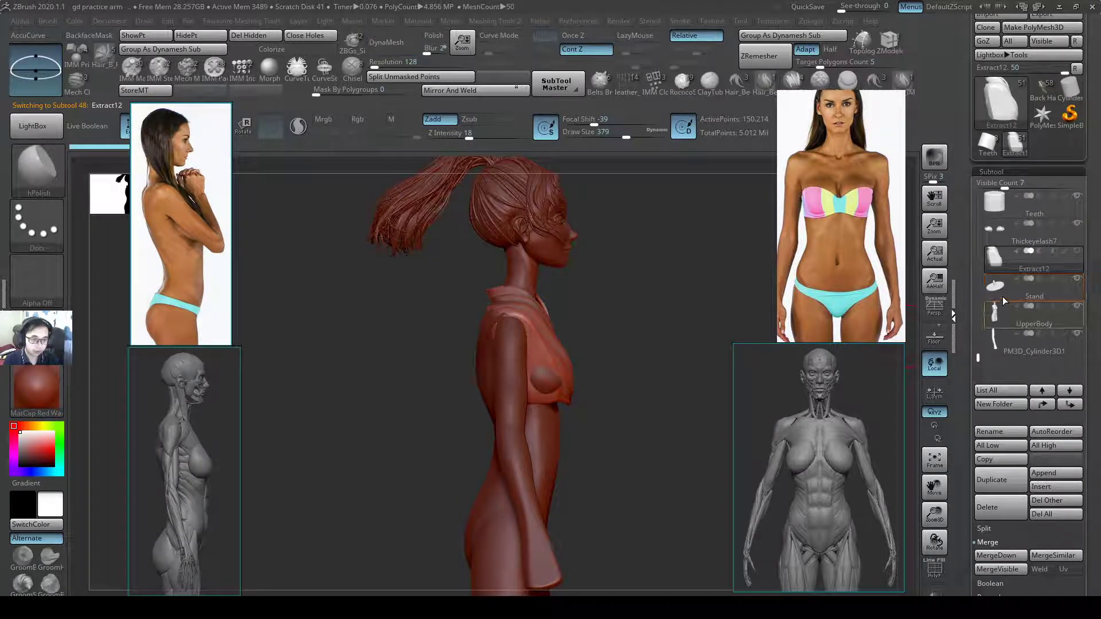
{"action": "left_click", "coordinate": [520, 454], "text": "alt"}
{"action": "left_click_drag", "start_coordinate": [619, 436], "coordinate": [566, 377]}
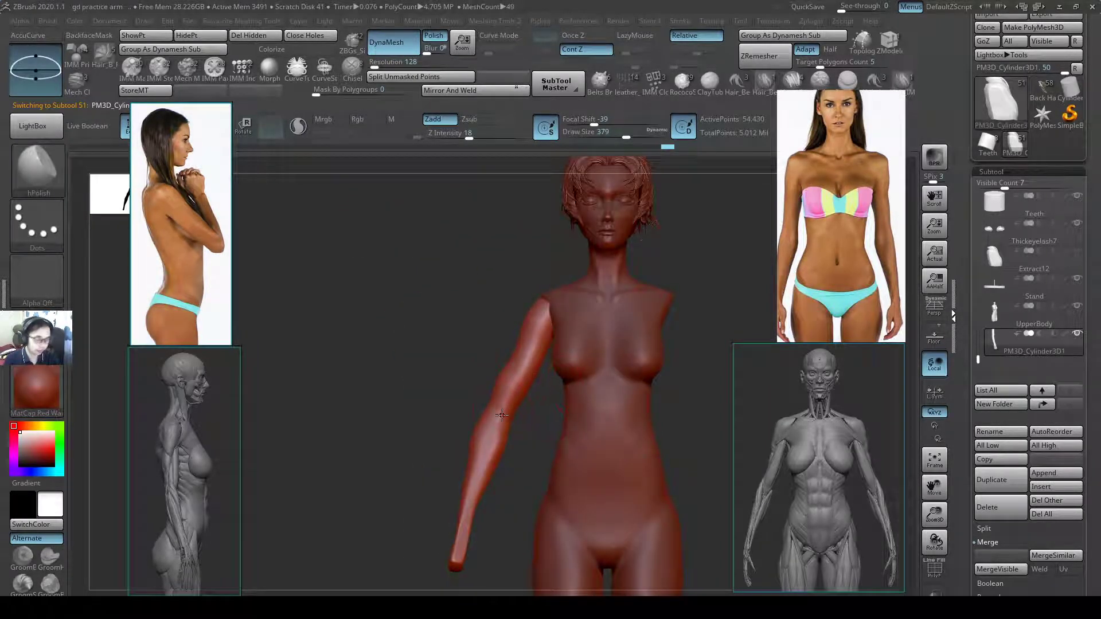
- Narrow the arm around the elbow with the Pinch brush at draw sizes 197 and 163
{"action": "key", "text": "b"}
{"action": "key", "text": "p"}
{"action": "key", "text": "i"}
{"action": "key", "text": "s"}
{"action": "left_click_drag", "start_coordinate": [486, 422], "coordinate": [497, 422]}
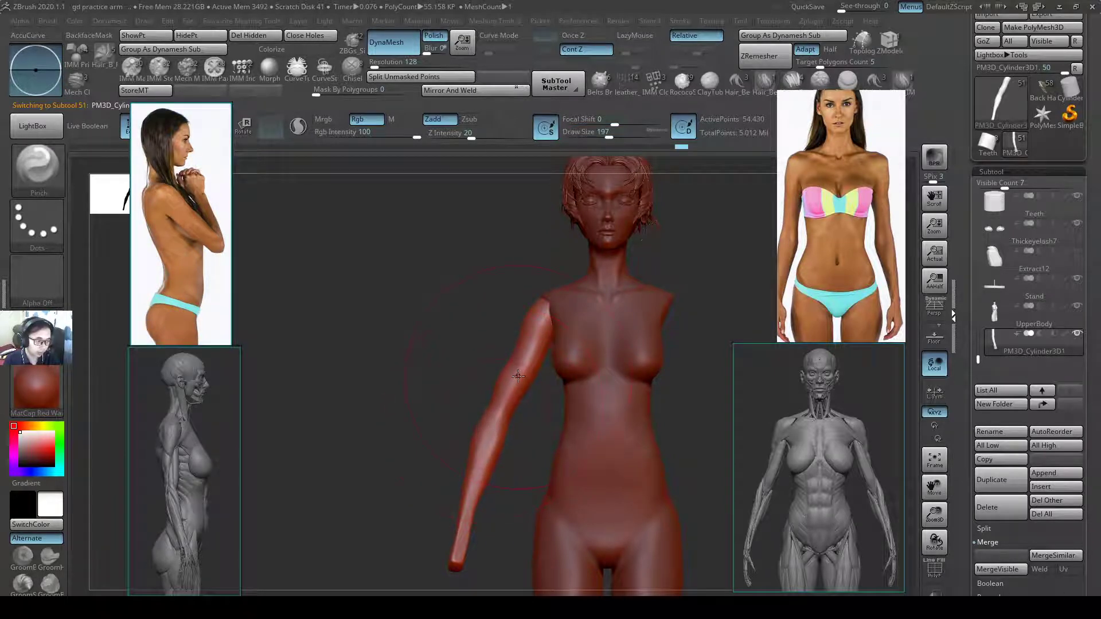
{"action": "key", "text": "s"}
{"action": "mouse_move", "coordinate": [518, 375]}
{"action": "left_mouse_down"}
{"action": "mouse_move", "coordinate": [508, 379]}
{"action": "mouse_move", "coordinate": [535, 360]}
{"action": "left_mouse_up"}
{"action": "key", "text": "s"}
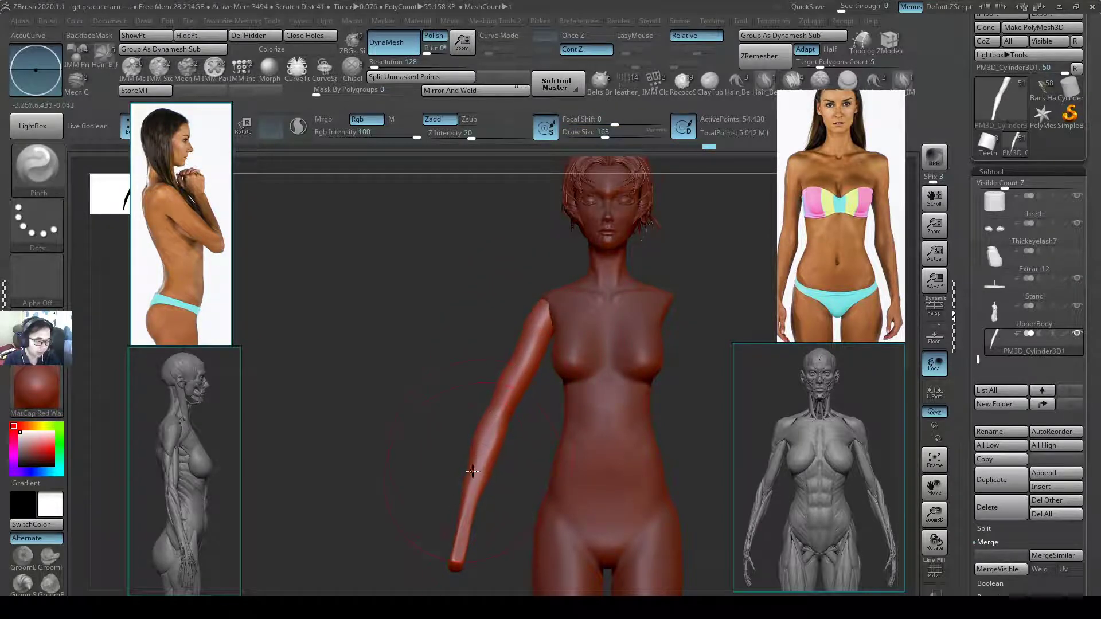
- Build up the elbow area of the arm with the ClayBuildup brush at draw size 108
{"action": "left_click_drag", "start_coordinate": [545, 378], "coordinate": [482, 426]}
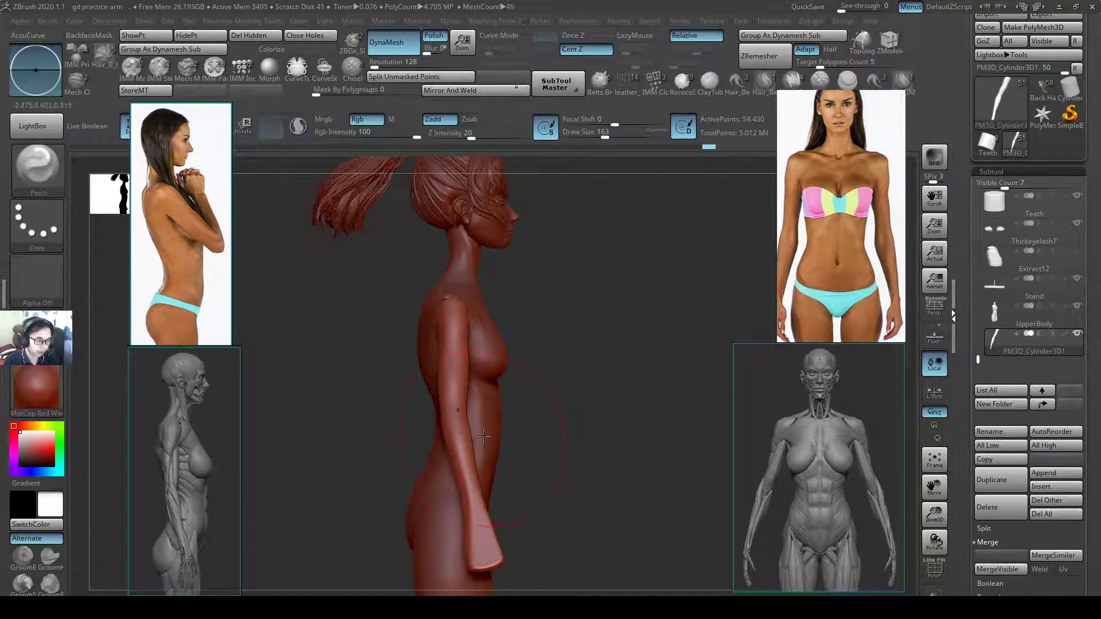
{"action": "right_click_drag", "start_coordinate": [480, 429], "coordinate": [534, 409], "text": "ctrl"}
{"action": "key", "text": "2"}
{"action": "right_click_drag", "start_coordinate": [535, 408], "coordinate": [479, 422]}
{"action": "key", "text": "1"}
{"action": "key", "text": "s"}
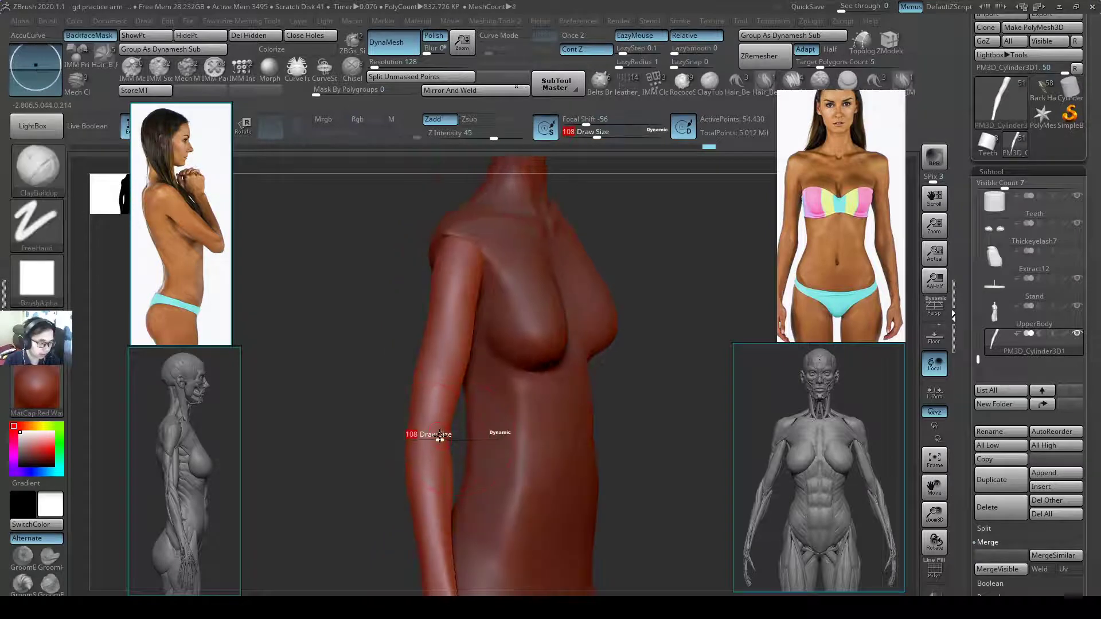
{"action": "mouse_move", "coordinate": [440, 436]}
{"action": "left_mouse_down"}
{"action": "mouse_move", "coordinate": [426, 452]}
{"action": "mouse_move", "coordinate": [441, 442]}
{"action": "left_mouse_up"}
- Fill out the elbow area with the Inflat brush at draw size 108 and adjust the forearm contour with SnakeHook at draw size 112
{"action": "key", "text": "3"}
{"action": "key", "text": "s"}
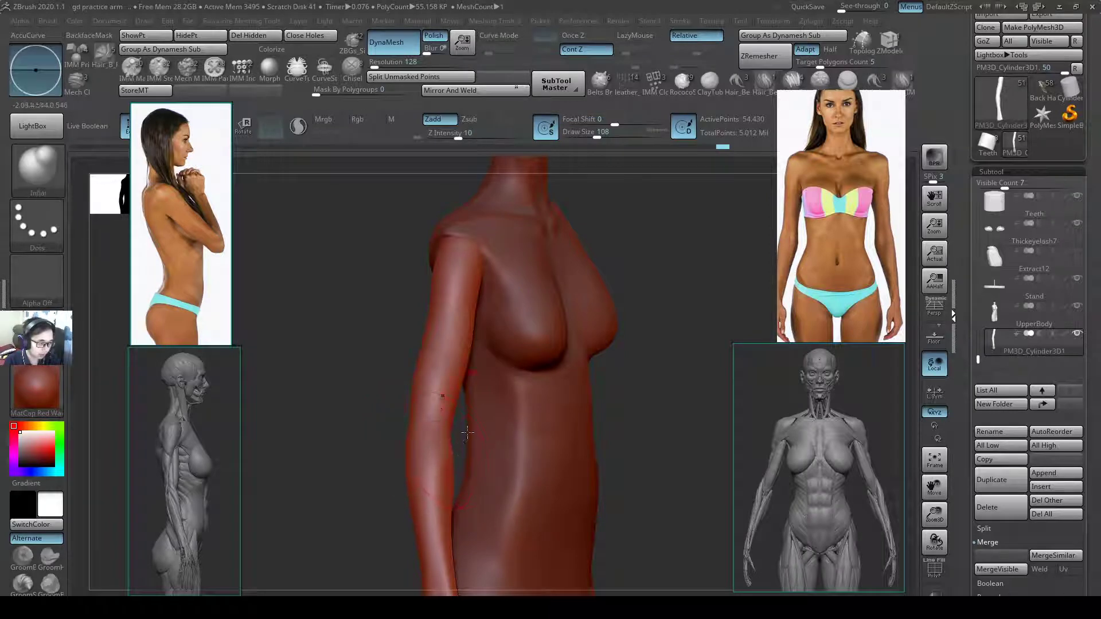
{"action": "right_click_drag", "start_coordinate": [467, 432], "coordinate": [490, 409], "text": "shift"}
{"action": "key", "text": "4"}
{"action": "key", "text": "s"}
{"action": "left_click_drag", "start_coordinate": [478, 459], "coordinate": [433, 479]}
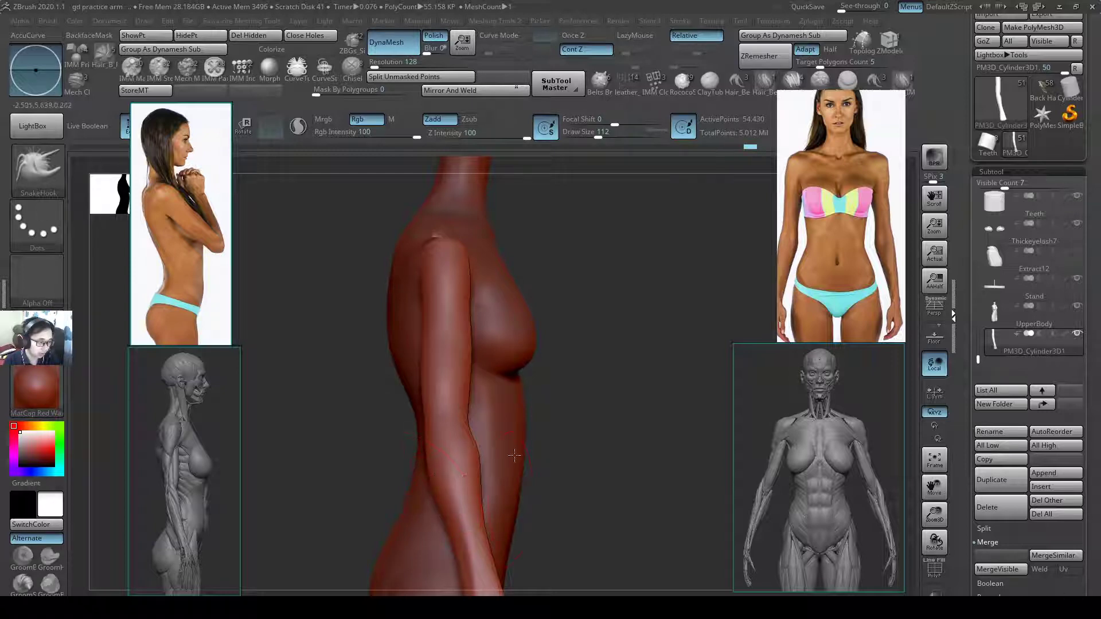
- Polish the flared wrist end of the arm with the hPolish brush at draw size 379
{"action": "right_click_drag", "start_coordinate": [514, 455], "coordinate": [551, 364], "text": "ctrl"}
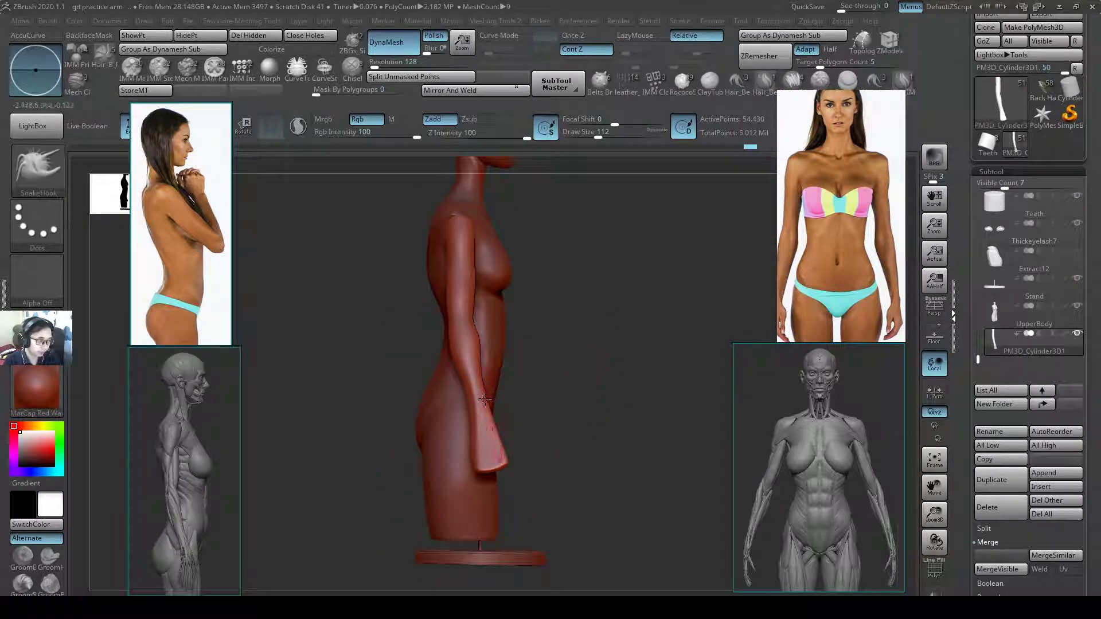
{"action": "right_click_drag", "start_coordinate": [484, 399], "coordinate": [475, 409]}
{"action": "key", "text": "b"}
{"action": "key", "text": "h"}
{"action": "key", "text": "p"}
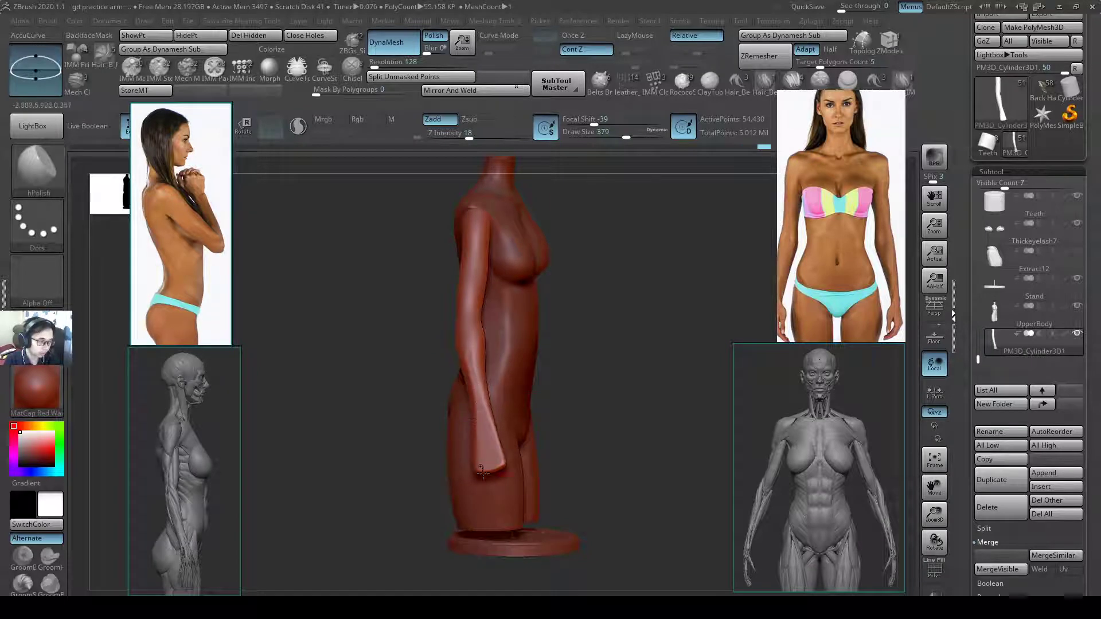
- Compare the arm's length and proportions with the side and front anatomy references
{"action": "mouse_move", "coordinate": [539, 413]}
{"action": "right_mouse_down"}
{"action": "mouse_move", "coordinate": [602, 398]}
{"action": "mouse_move", "coordinate": [590, 380]}
{"action": "mouse_move", "coordinate": [511, 418]}
{"action": "mouse_move", "coordinate": [486, 413]}
{"action": "mouse_move", "coordinate": [514, 457]}
{"action": "mouse_move", "coordinate": [577, 431]}
{"action": "mouse_move", "coordinate": [572, 457]}
{"action": "mouse_move", "coordinate": [610, 466]}
{"action": "mouse_move", "coordinate": [555, 487]}
{"action": "mouse_move", "coordinate": [627, 463]}
{"action": "right_mouse_up"}
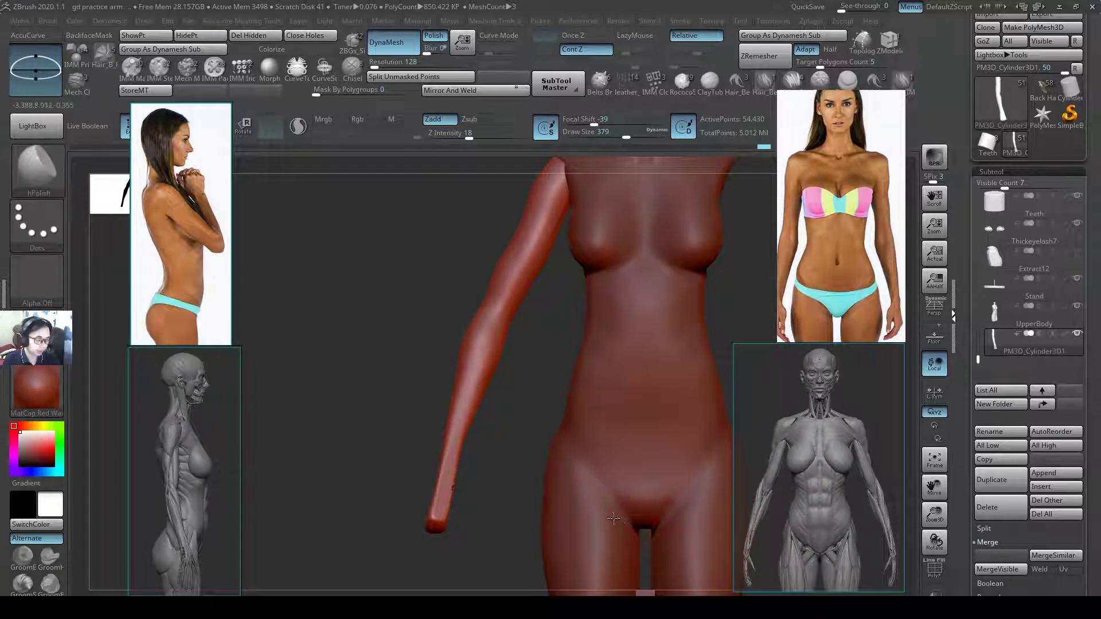
{"action": "right_click_drag", "start_coordinate": [632, 504], "coordinate": [635, 505]}
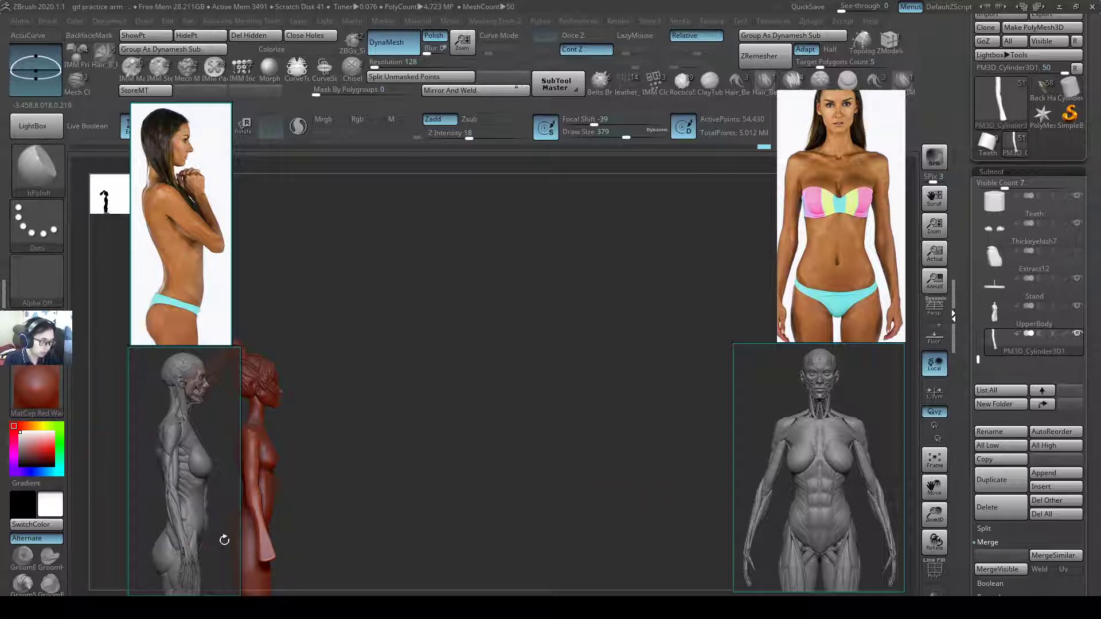
{"action": "key", "text": "ctrl+shift+z"}
{"action": "key", "text": "ctrl+shift+z"}
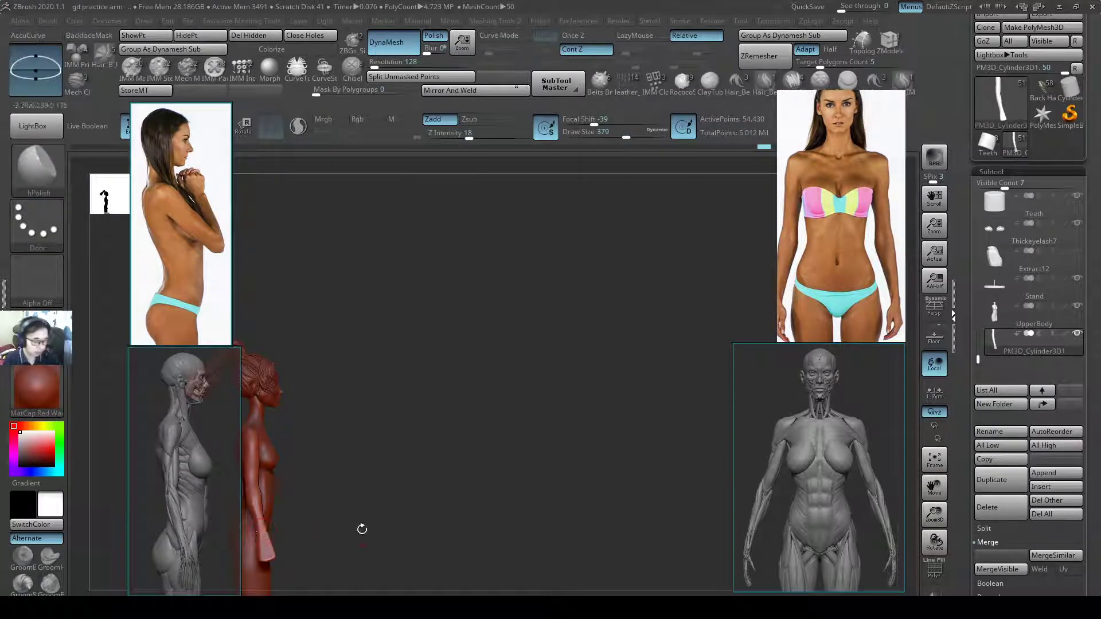
{"action": "mouse_move", "coordinate": [361, 528]}
{"action": "left_mouse_down"}
{"action": "mouse_move", "coordinate": [447, 523]}
{"action": "mouse_move", "coordinate": [437, 509]}
{"action": "mouse_move", "coordinate": [522, 513]}
{"action": "mouse_move", "coordinate": [455, 516]}
{"action": "mouse_move", "coordinate": [437, 511]}
{"action": "mouse_move", "coordinate": [496, 497]}
{"action": "mouse_move", "coordinate": [376, 489]}
{"action": "mouse_move", "coordinate": [519, 494]}
{"action": "left_mouse_up"}
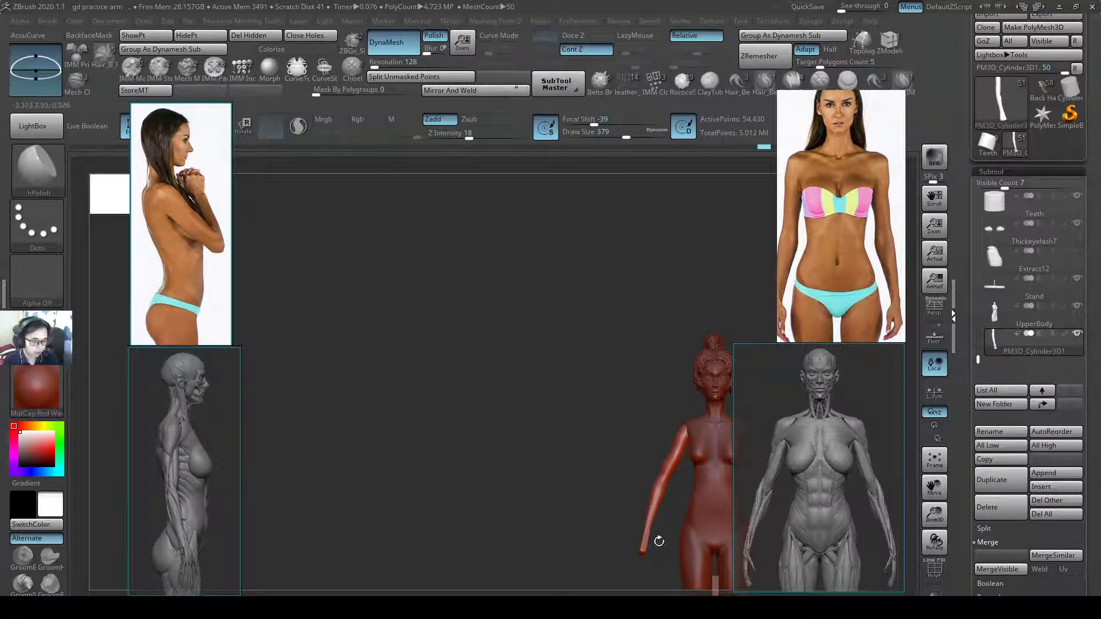
{"action": "right_click_drag", "start_coordinate": [665, 505], "coordinate": [683, 514], "text": "ctrl"}
- Extend the wrist end of the arm slightly with the SnakeHook brush at draw size 140
{"action": "key", "text": "s"}
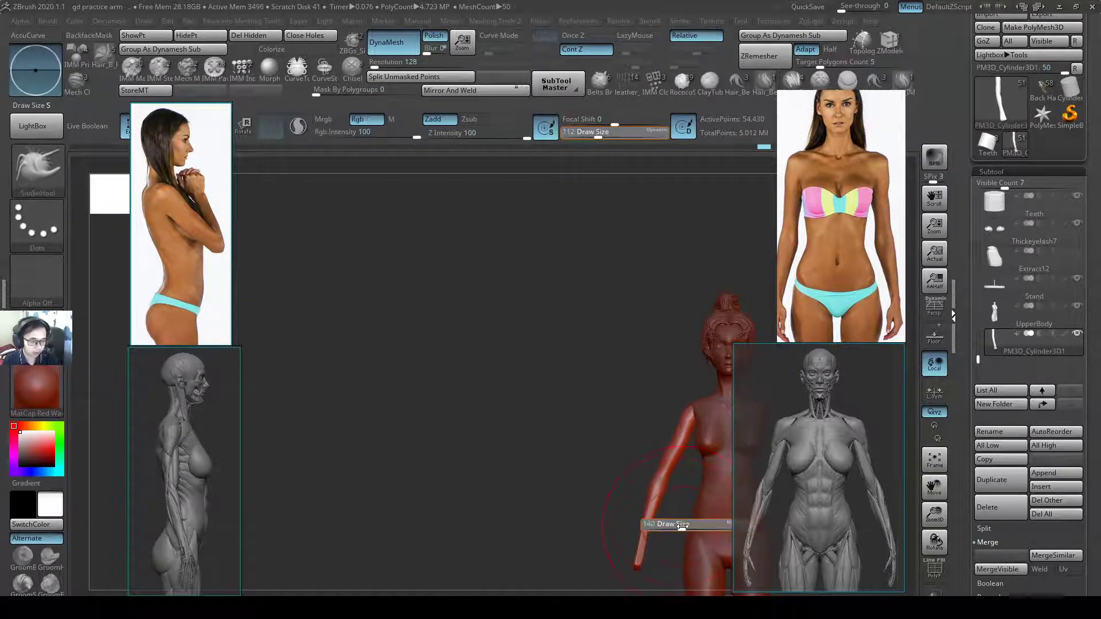
{"action": "left_click_drag", "start_coordinate": [639, 556], "coordinate": [641, 551]}
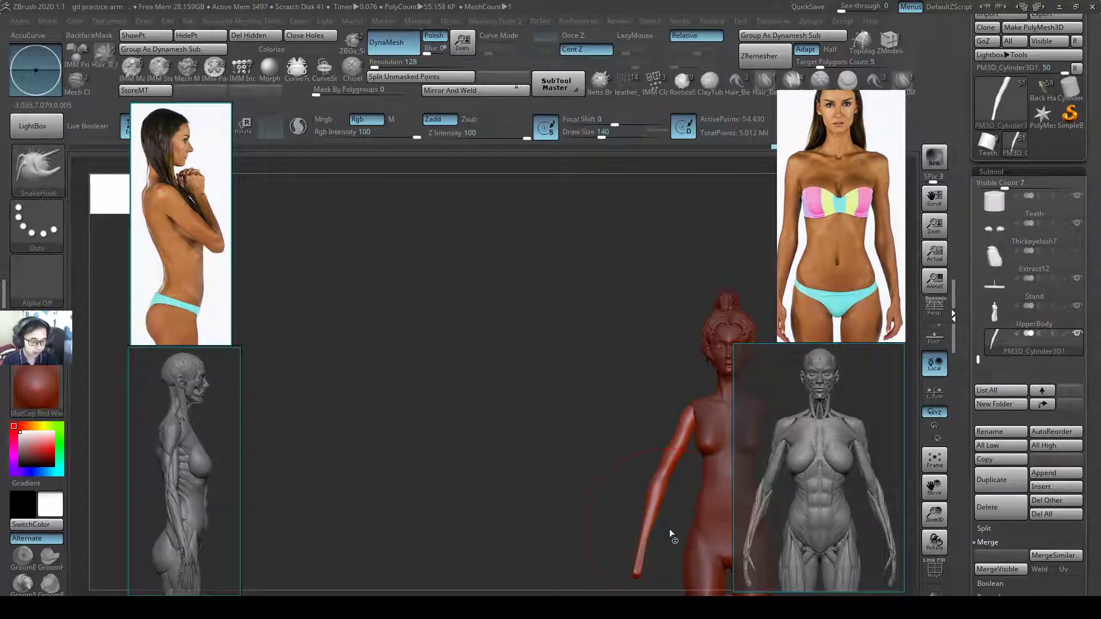
{"action": "mouse_move", "coordinate": [669, 530]}
{"action": "right_mouse_down", "text": "ctrl"}
{"action": "mouse_move", "coordinate": [663, 541]}
{"action": "mouse_move", "coordinate": [666, 528]}
{"action": "mouse_move", "coordinate": [682, 535]}
{"action": "right_mouse_up", "text": "ctrl"}
- Clear the mask on the wrist end and remesh the arm with DynaMesh at resolution 128
{"action": "right_click_drag", "start_coordinate": [402, 511], "coordinate": [655, 465], "text": "alt"}
{"action": "right_click_drag", "start_coordinate": [559, 443], "coordinate": [620, 489]}
{"action": "mouse_move", "coordinate": [643, 487]}
{"action": "left_mouse_down", "text": "ctrl"}
{"action": "mouse_move", "coordinate": [555, 499]}
{"action": "mouse_move", "coordinate": [596, 558]}
{"action": "mouse_move", "coordinate": [620, 516]}
{"action": "mouse_move", "coordinate": [547, 548]}
{"action": "mouse_move", "coordinate": [611, 516]}
{"action": "left_mouse_up", "text": "ctrl"}
{"action": "key", "text": "ctrl+z"}
{"action": "key", "text": "ctrl+d"}
{"action": "left_click", "coordinate": [389, 62]}
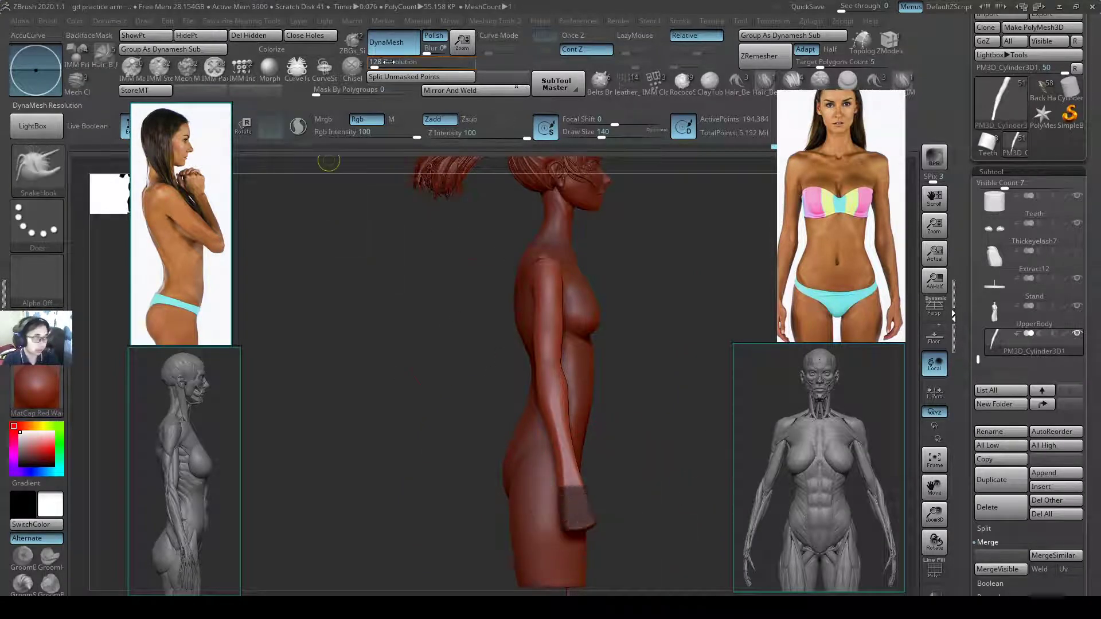
{"action": "left_click", "coordinate": [393, 42]}
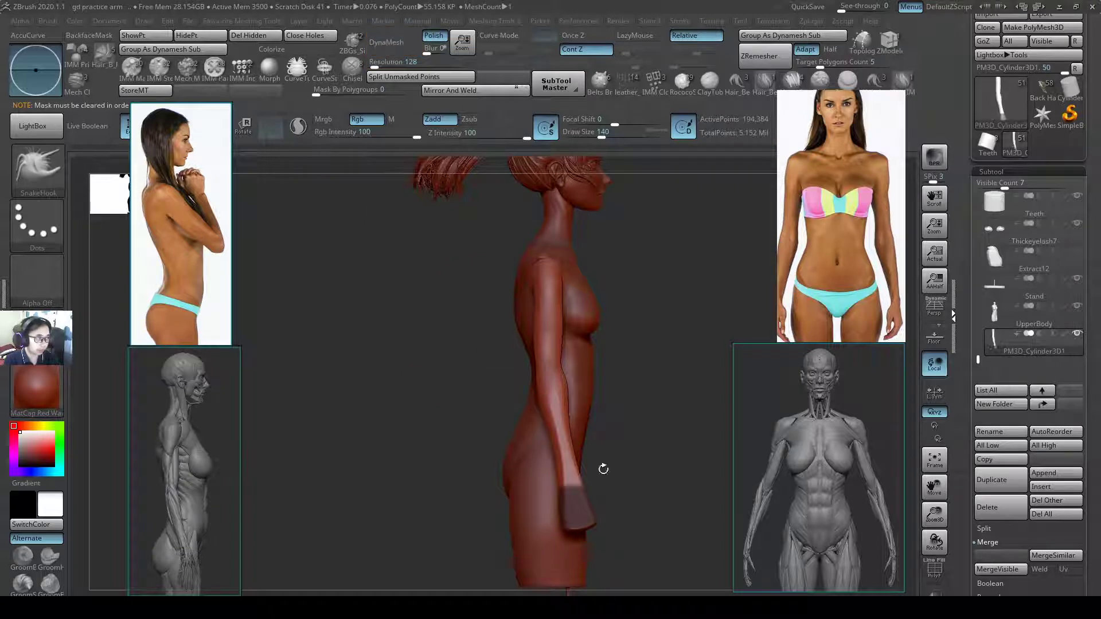
{"action": "left_click", "coordinate": [631, 504], "text": "ctrl"}
{"action": "left_click", "coordinate": [386, 43]}
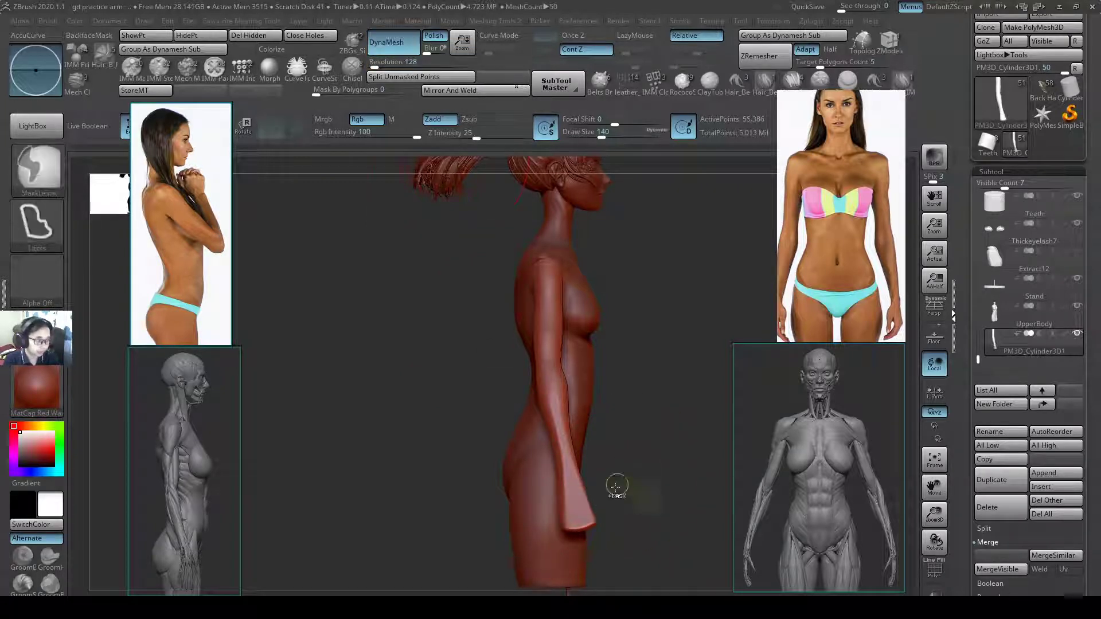
- Mask the flared wrist end, invert the mask, and hide that end of the arm
{"action": "mouse_move", "coordinate": [616, 486]}
{"action": "left_mouse_down", "text": "ctrl"}
{"action": "mouse_move", "coordinate": [539, 495]}
{"action": "mouse_move", "coordinate": [606, 528]}
{"action": "left_mouse_up", "text": "ctrl"}
{"action": "left_click", "coordinate": [681, 470], "text": "ctrl"}
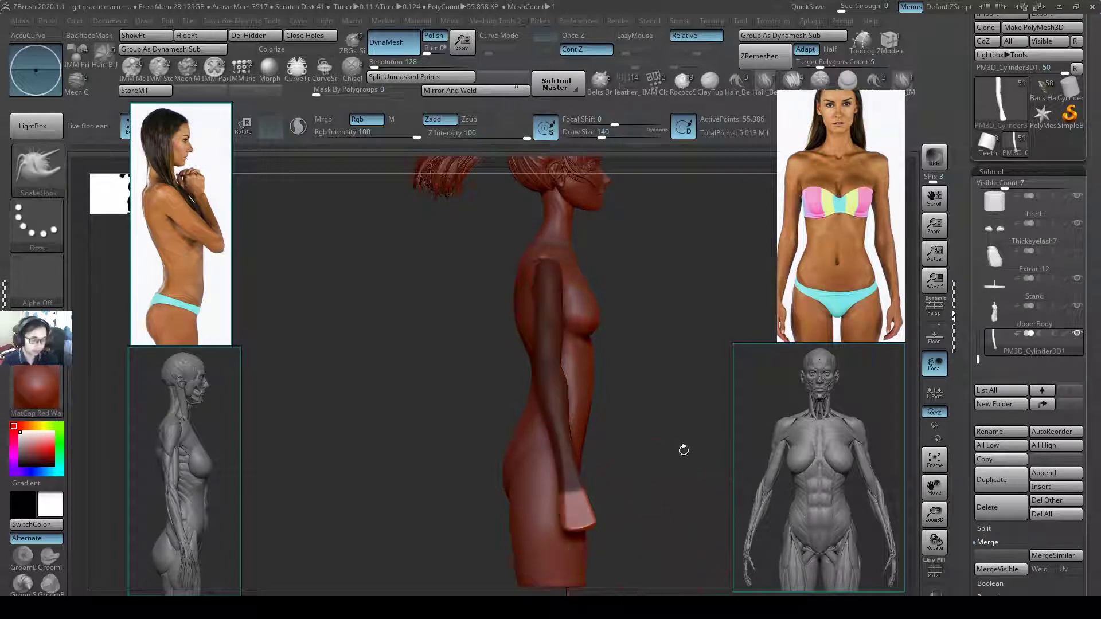
{"action": "left_click", "coordinate": [200, 35]}
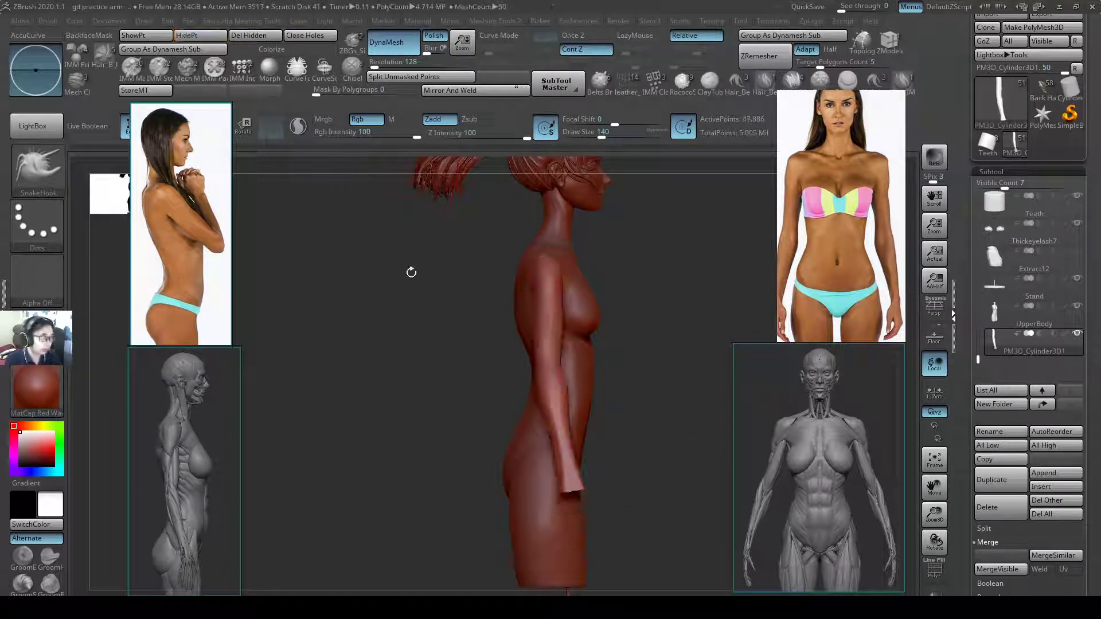
- Adjust the arm's side profile around the elbow and forearm with the SnakeHook brush at draw size 132
{"action": "mouse_move", "coordinate": [586, 458]}
{"action": "right_mouse_down"}
{"action": "mouse_move", "coordinate": [516, 468]}
{"action": "mouse_move", "coordinate": [594, 485]}
{"action": "mouse_move", "coordinate": [565, 487]}
{"action": "mouse_move", "coordinate": [568, 462]}
{"action": "mouse_move", "coordinate": [642, 550]}
{"action": "mouse_move", "coordinate": [612, 497]}
{"action": "right_mouse_up"}
{"action": "key", "text": "s"}
{"action": "right_click_drag", "start_coordinate": [602, 350], "coordinate": [598, 322], "text": "alt"}
{"action": "right_click_drag", "start_coordinate": [573, 480], "coordinate": [558, 401], "text": "alt"}
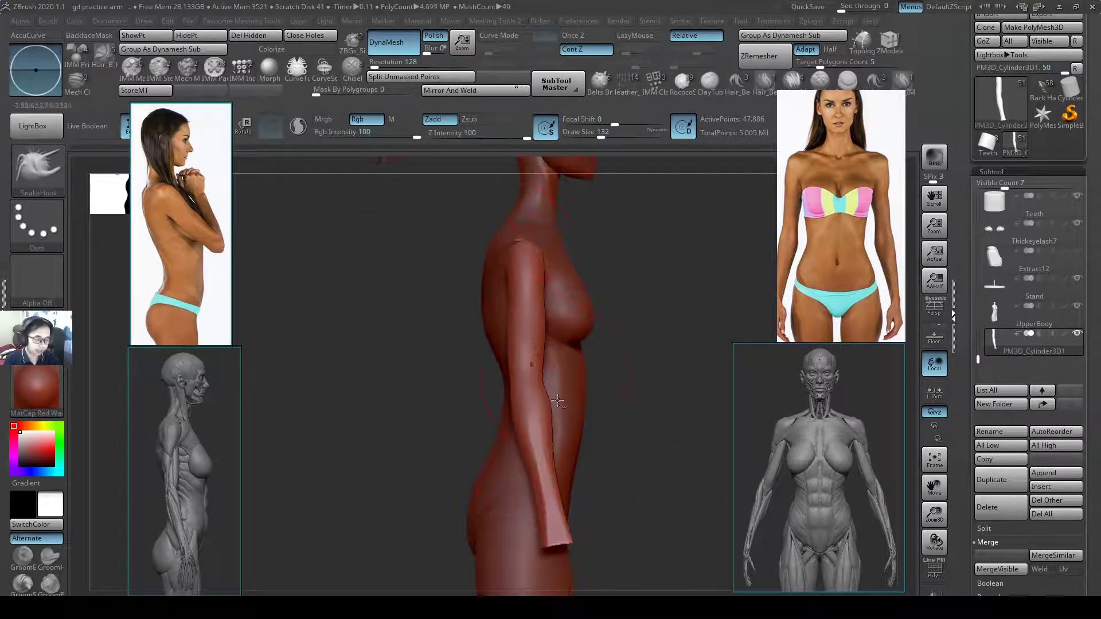
{"action": "mouse_move", "coordinate": [576, 499]}
{"action": "right_mouse_down", "text": "alt"}
{"action": "mouse_move", "coordinate": [580, 484]}
{"action": "mouse_move", "coordinate": [525, 499]}
{"action": "mouse_move", "coordinate": [499, 462]}
{"action": "right_mouse_up", "text": "alt"}
- Polish the planes of the forearm with the hPolish brush at draw size 379
{"action": "key", "text": "b"}
{"action": "key", "text": "h"}
{"action": "key", "text": "p"}
{"action": "left_click_drag", "start_coordinate": [533, 463], "coordinate": [540, 422]}
{"action": "right_click_drag", "start_coordinate": [541, 423], "coordinate": [495, 436]}
{"action": "right_click_drag", "start_coordinate": [546, 461], "coordinate": [561, 489]}
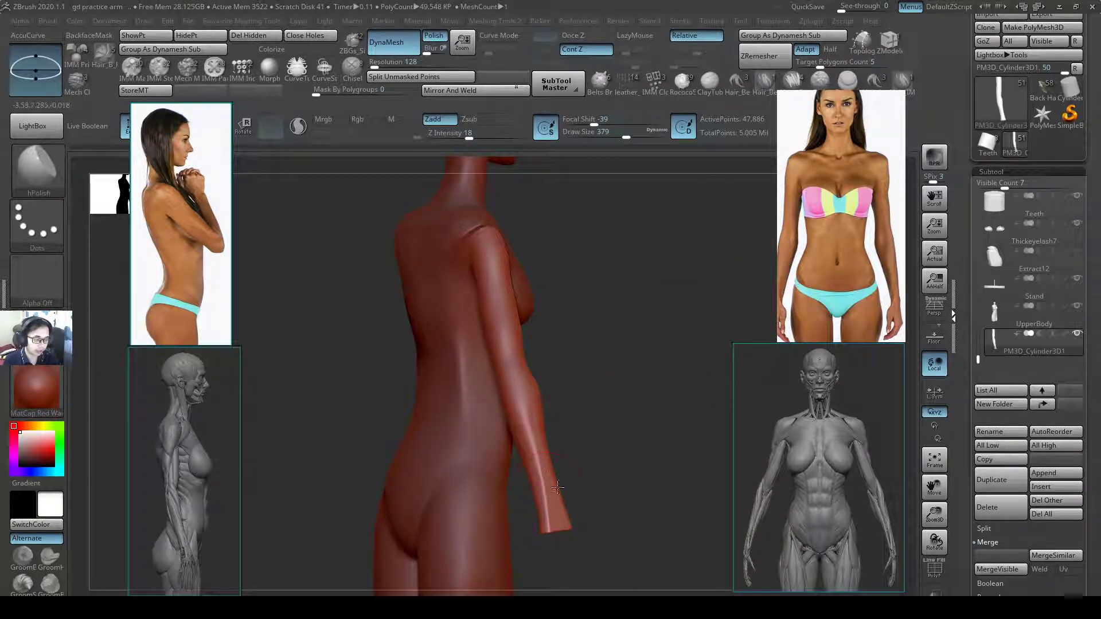
- Tighten the front of the elbow with the Pinch brush at draw size 51
{"action": "mouse_move", "coordinate": [557, 487]}
{"action": "right_mouse_down"}
{"action": "mouse_move", "coordinate": [546, 500]}
{"action": "mouse_move", "coordinate": [516, 484]}
{"action": "mouse_move", "coordinate": [560, 470]}
{"action": "mouse_move", "coordinate": [583, 487]}
{"action": "mouse_move", "coordinate": [528, 433]}
{"action": "mouse_move", "coordinate": [560, 418]}
{"action": "mouse_move", "coordinate": [504, 426]}
{"action": "mouse_move", "coordinate": [583, 393]}
{"action": "mouse_move", "coordinate": [542, 427]}
{"action": "right_mouse_up"}
{"action": "key", "text": "b"}
{"action": "key", "text": "s"}
{"action": "key", "text": "h"}
{"action": "key", "text": "b"}
{"action": "key", "text": "m"}
{"action": "key", "text": "v"}
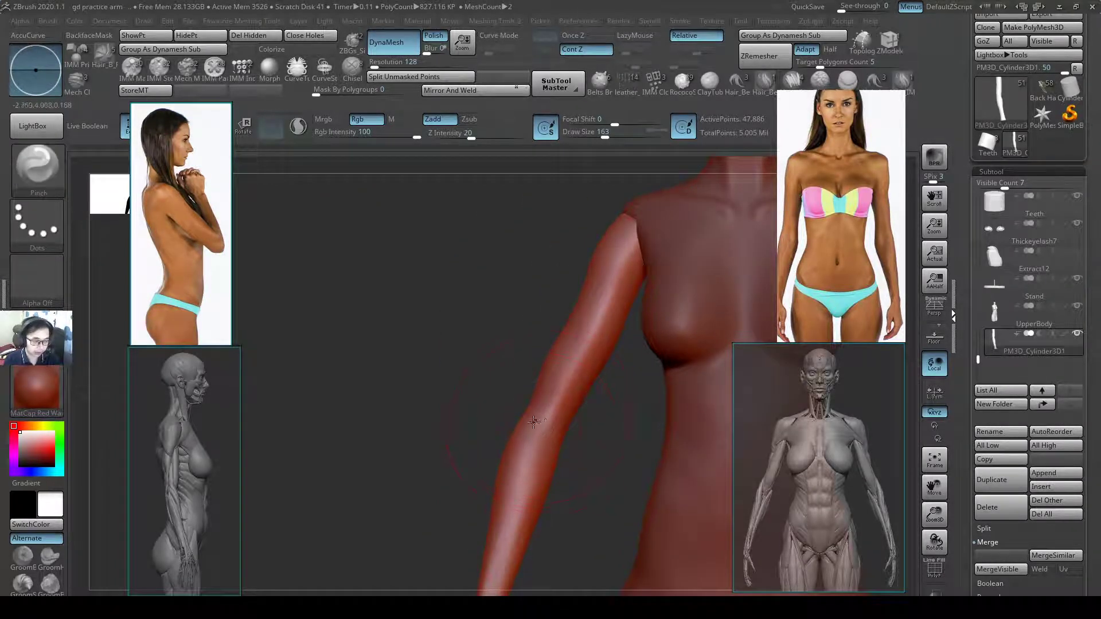
{"action": "key", "text": "s"}
{"action": "left_click_drag", "start_coordinate": [548, 422], "coordinate": [532, 423]}
{"action": "right_click_drag", "start_coordinate": [535, 422], "coordinate": [594, 412], "text": "ctrl"}
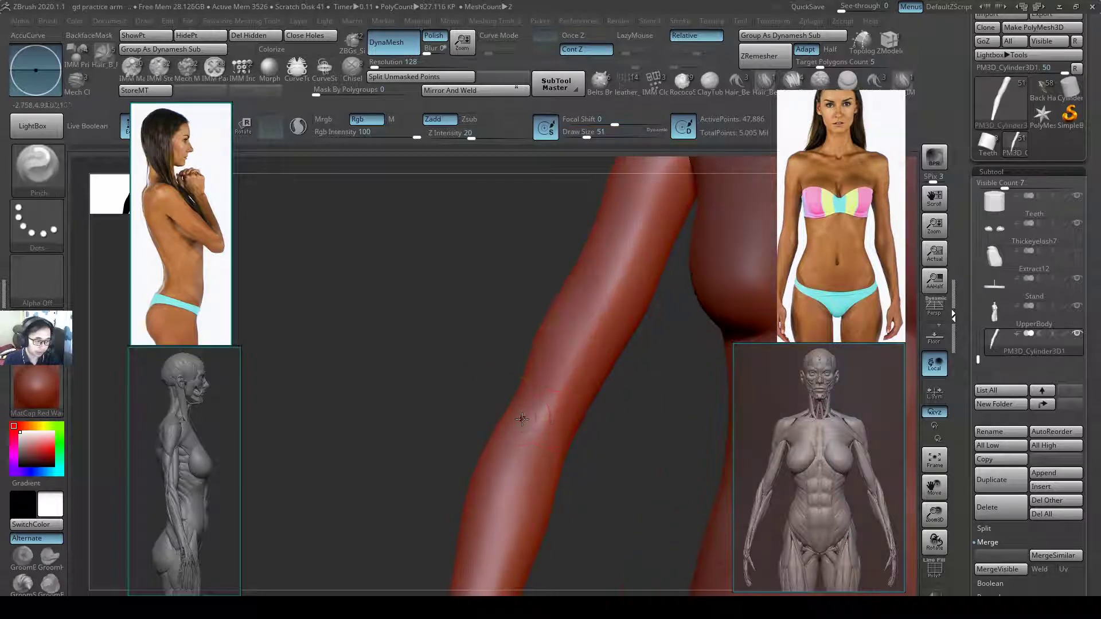
{"action": "mouse_move", "coordinate": [551, 434]}
{"action": "left_mouse_down"}
{"action": "mouse_move", "coordinate": [514, 414]}
{"action": "mouse_move", "coordinate": [545, 436]}
{"action": "mouse_move", "coordinate": [516, 443]}
{"action": "mouse_move", "coordinate": [548, 440]}
{"action": "left_mouse_up"}
- Carve a short crease across the inner elbow with the Orb_Cracks brush and soften it by smoothing
{"action": "key", "text": "b"}
{"action": "key", "text": "o"}
{"action": "key", "text": "c"}
{"action": "key", "text": "s"}
{"action": "key", "text": "s"}
{"action": "key", "text": "s"}
{"action": "mouse_move", "coordinate": [548, 441]}
{"action": "left_mouse_down", "text": "shift"}
{"action": "mouse_move", "coordinate": [524, 434]}
{"action": "mouse_move", "coordinate": [550, 440]}
{"action": "left_mouse_up", "text": "shift"}
{"action": "mouse_move", "coordinate": [549, 440]}
{"action": "left_mouse_down", "text": "shift"}
{"action": "mouse_move", "coordinate": [538, 437]}
{"action": "mouse_move", "coordinate": [555, 437]}
{"action": "left_mouse_up", "text": "shift"}
- Remesh the arm with DynaMesh at resolution 200
{"action": "key", "text": "s"}
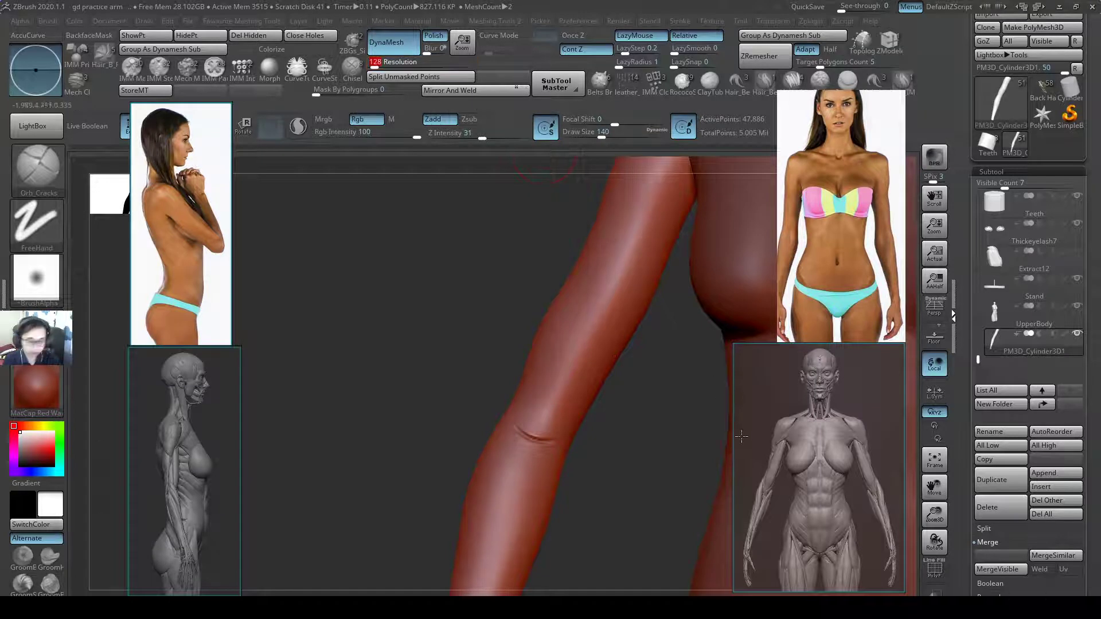
{"action": "left_click", "coordinate": [397, 46]}
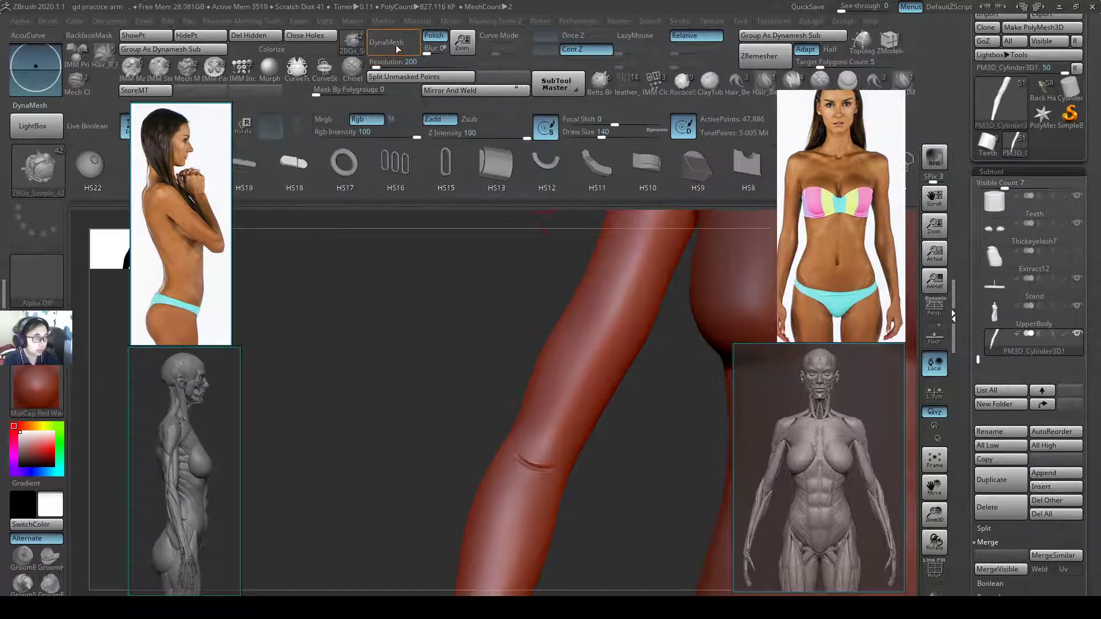
{"action": "left_click", "coordinate": [396, 46]}
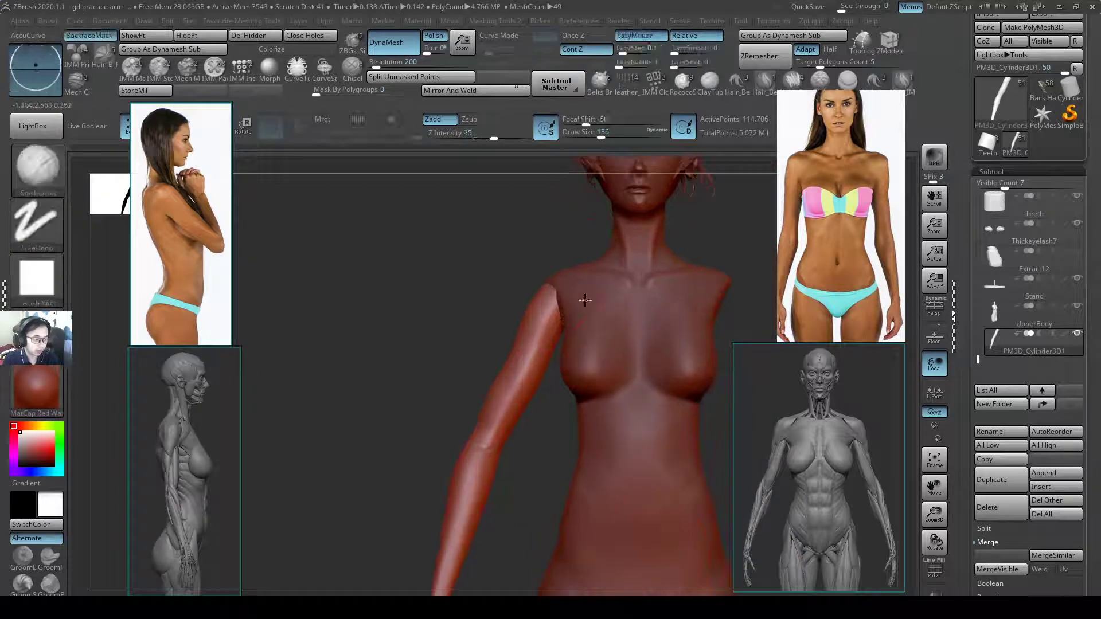
- Adjust the top of the arm with SnakeHook, and move the whole arm slightly upward into the shoulder with the gizmo
{"action": "left_click_drag", "start_coordinate": [547, 287], "coordinate": [549, 291]}
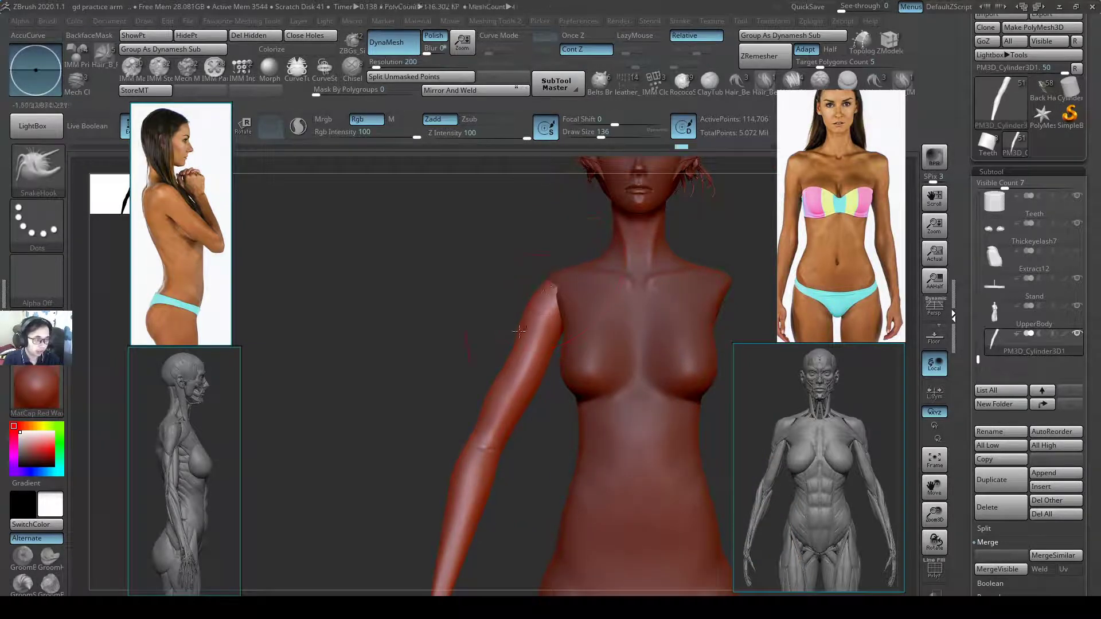
{"action": "key", "text": "s"}
{"action": "left_click", "coordinate": [560, 326]}
{"action": "key", "text": "w"}
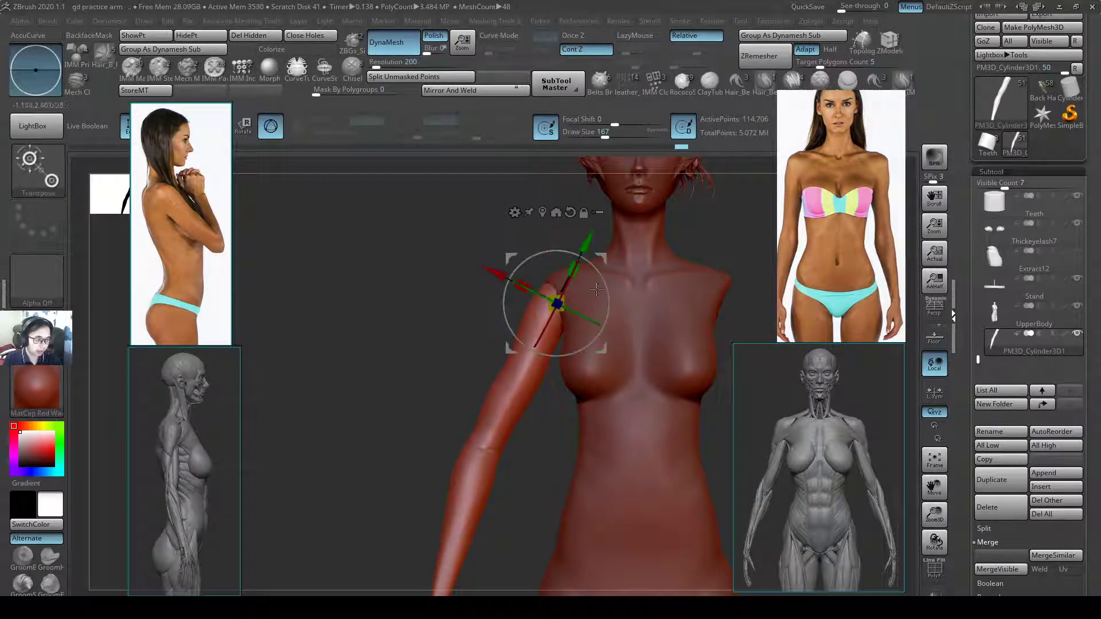
{"action": "left_click_drag", "start_coordinate": [586, 243], "coordinate": [595, 235]}
{"action": "left_click_drag", "start_coordinate": [531, 497], "coordinate": [553, 377], "text": "alt"}
{"action": "right_click_drag", "start_coordinate": [554, 384], "coordinate": [578, 314], "text": "alt"}
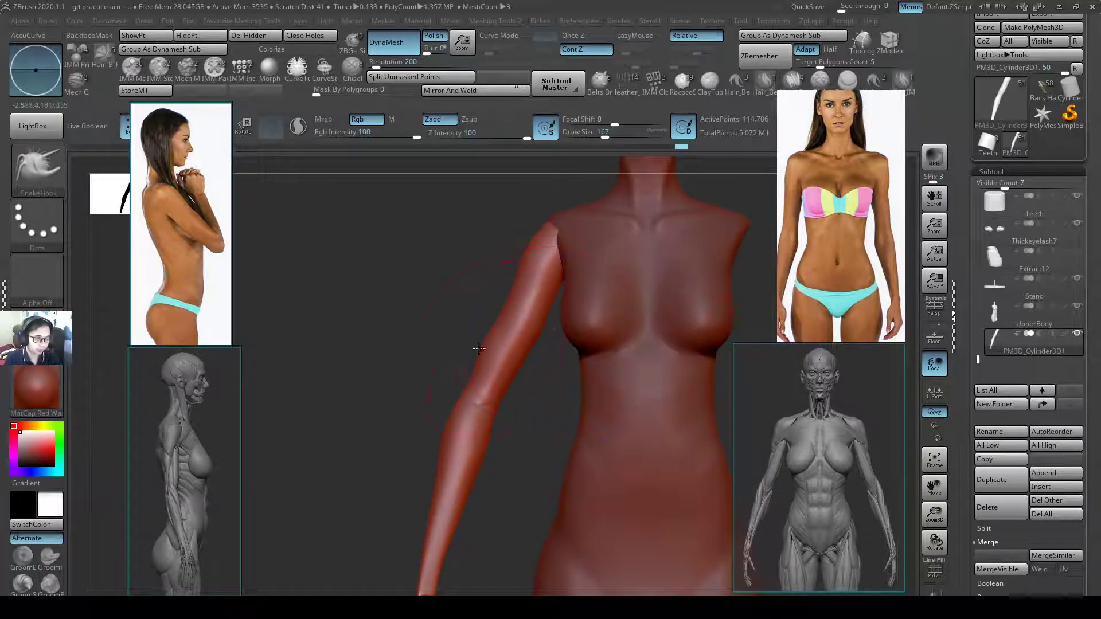
- Refine the outer contour of the arm around the elbow with the SnakeHook brush, reducing the draw size to 94
{"action": "key", "text": "s"}
{"action": "left_click_drag", "start_coordinate": [491, 347], "coordinate": [483, 349]}
{"action": "mouse_move", "coordinate": [565, 365]}
{"action": "right_mouse_down", "text": "ctrl"}
{"action": "mouse_move", "coordinate": [646, 369]}
{"action": "mouse_move", "coordinate": [627, 459]}
{"action": "right_mouse_up", "text": "ctrl"}
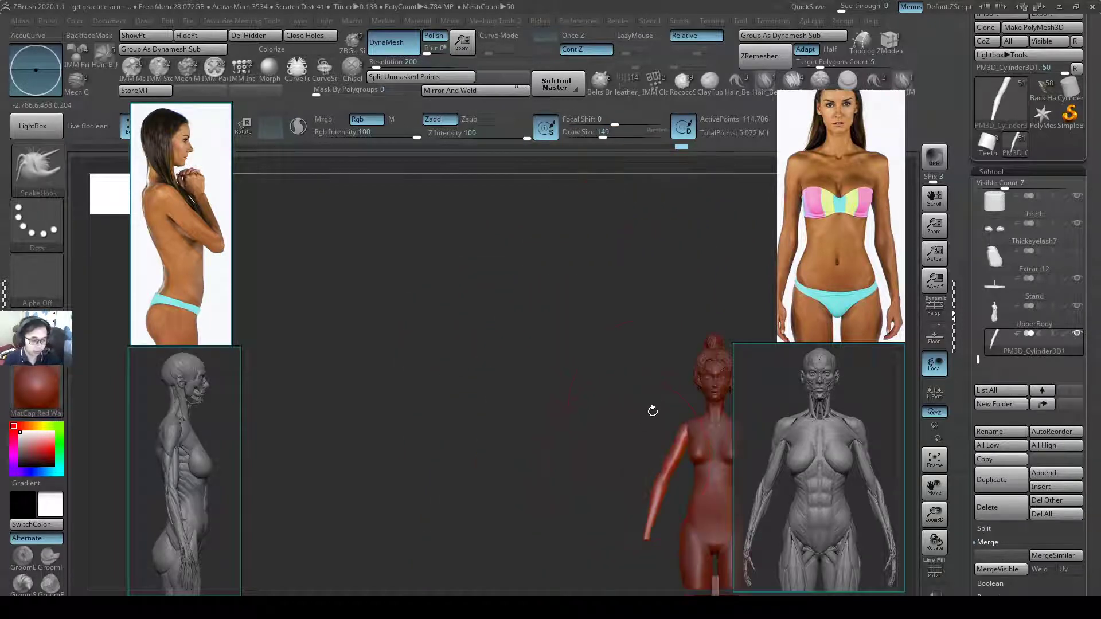
{"action": "mouse_move", "coordinate": [656, 414]}
{"action": "right_mouse_down", "text": "ctrl"}
{"action": "mouse_move", "coordinate": [633, 344]}
{"action": "mouse_move", "coordinate": [733, 364]}
{"action": "mouse_move", "coordinate": [552, 425]}
{"action": "right_mouse_up", "text": "ctrl"}
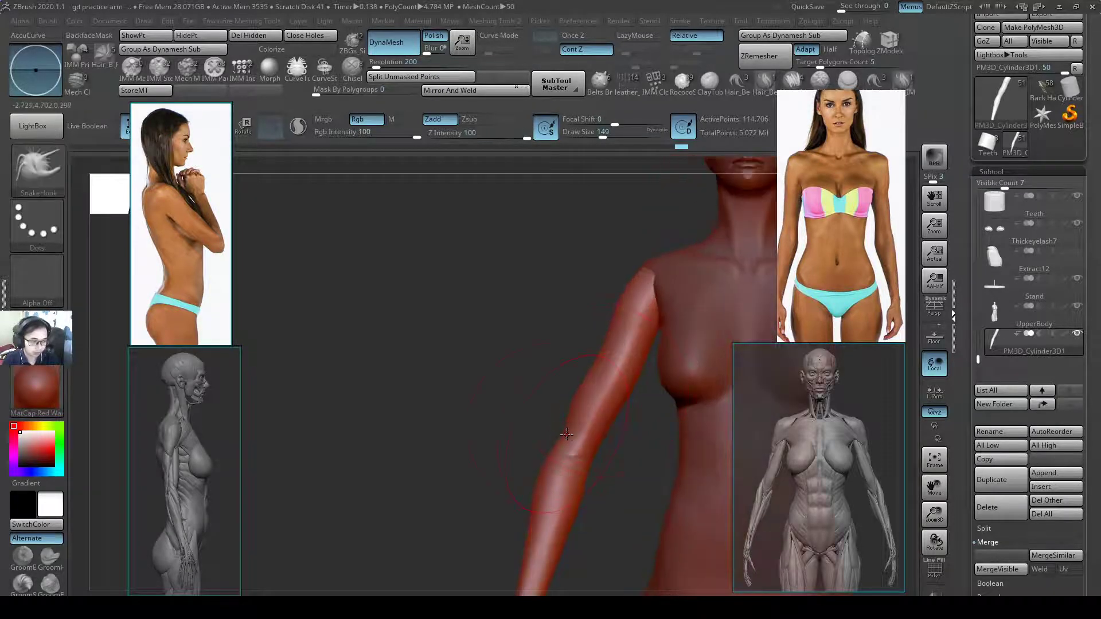
{"action": "key", "text": "s"}
{"action": "left_click_drag", "start_coordinate": [566, 434], "coordinate": [555, 443]}
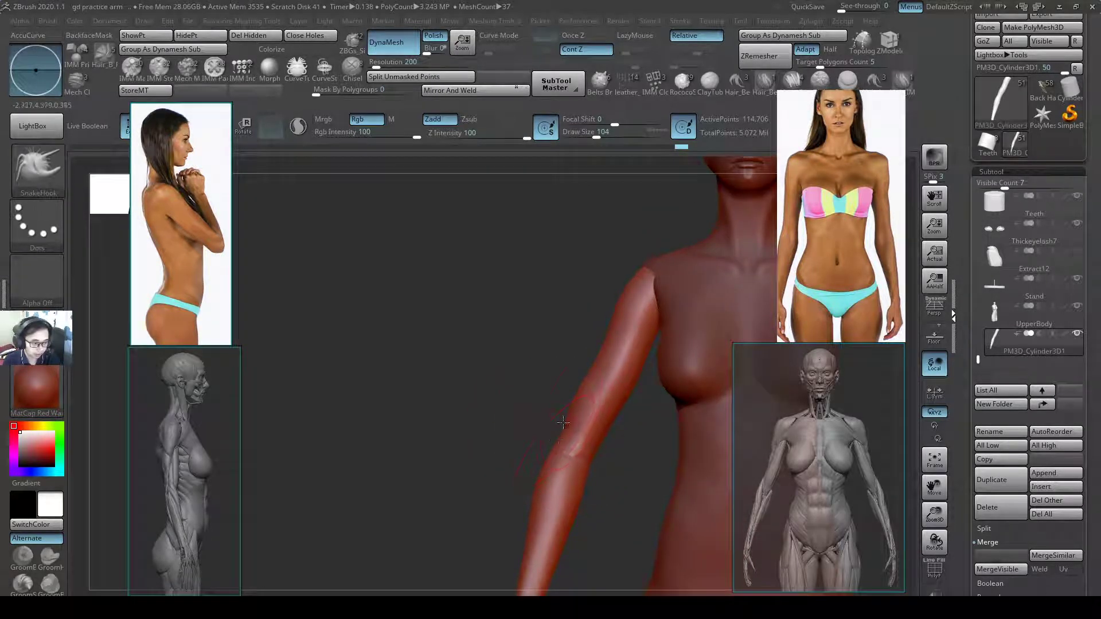
{"action": "key", "text": "s"}
{"action": "left_click_drag", "start_coordinate": [582, 401], "coordinate": [578, 399]}
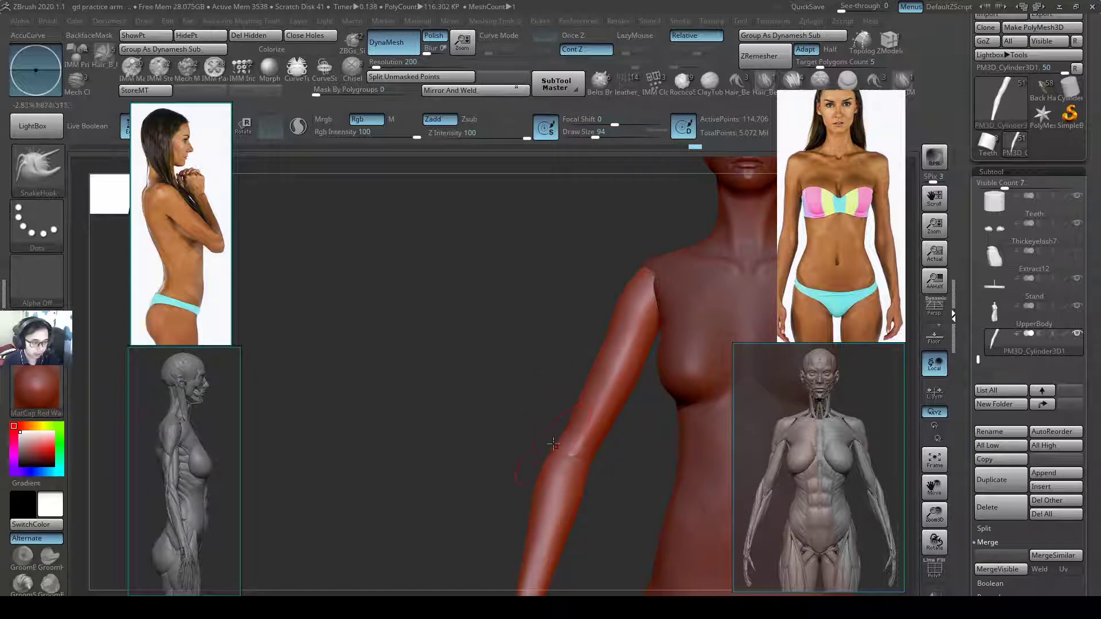
- Build up the outer side of the elbow with ClayBuildup at draw size 87 and smooth the added volume
{"action": "key", "text": "s"}
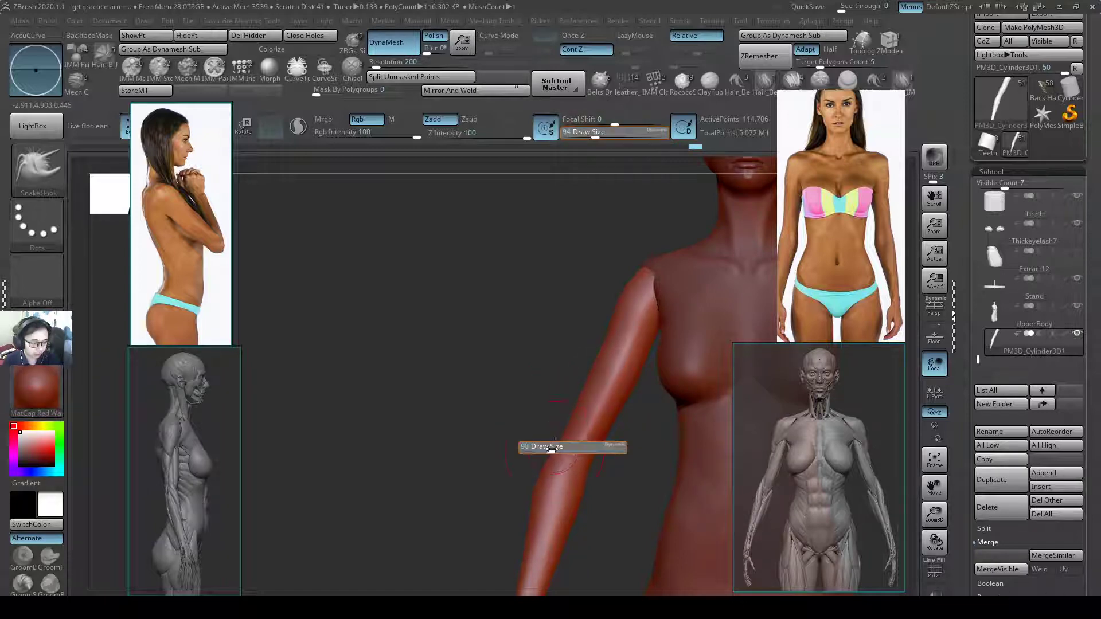
{"action": "key", "text": "b"}
{"action": "key", "text": "c"}
{"action": "key", "text": "b"}
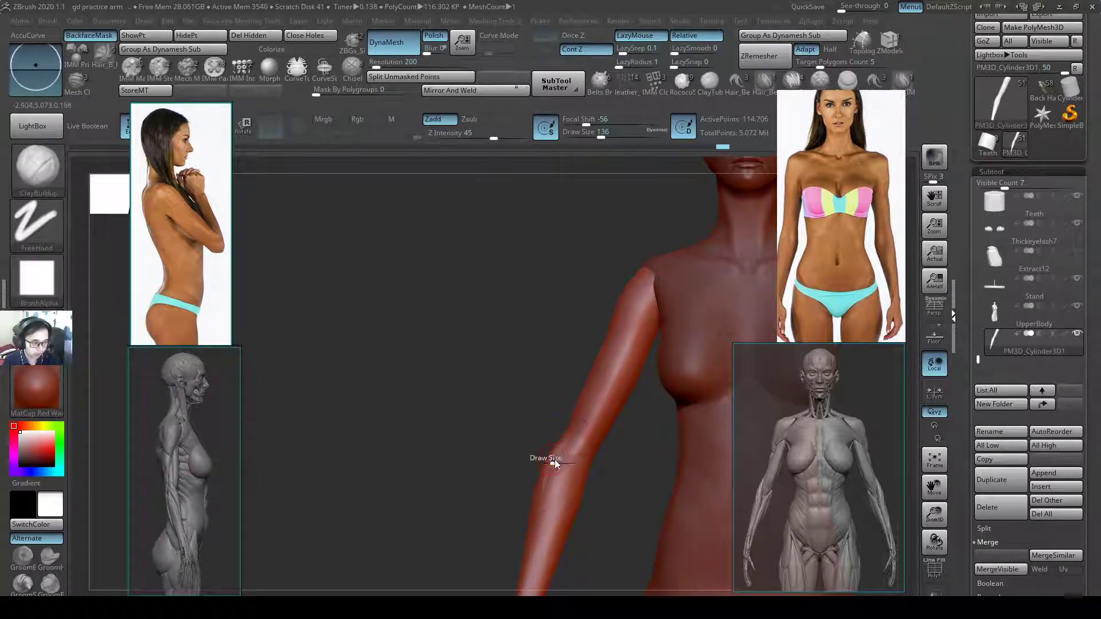
{"action": "key", "text": "ctrl"}
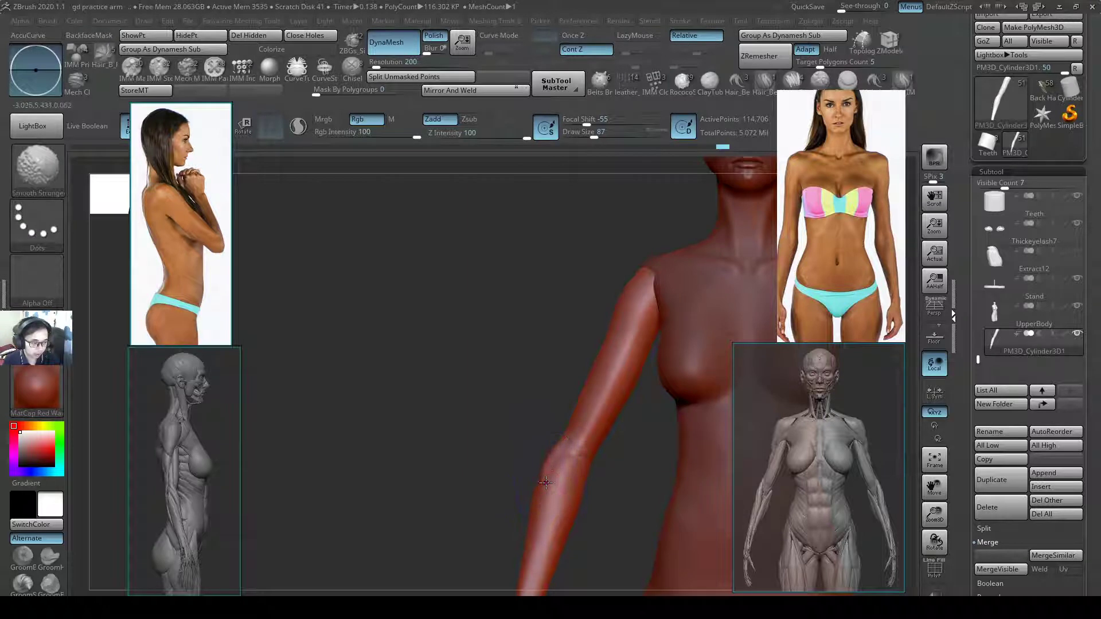
{"action": "key", "text": "s"}
{"action": "left_click_drag", "start_coordinate": [555, 474], "coordinate": [619, 450]}
{"action": "key", "text": "shift"}
{"action": "mouse_move", "coordinate": [620, 451]}
{"action": "right_mouse_down", "text": "ctrl"}
{"action": "mouse_move", "coordinate": [597, 435]}
{"action": "mouse_move", "coordinate": [560, 460]}
{"action": "right_mouse_up", "text": "ctrl"}
- Swell the outer forearm just below the elbow with the Inflat brush
{"action": "key", "text": "b"}
{"action": "key", "text": "i"}
{"action": "key", "text": "n"}
{"action": "key", "text": "s"}
{"action": "mouse_move", "coordinate": [556, 462]}
{"action": "left_mouse_down"}
{"action": "mouse_move", "coordinate": [591, 465]}
{"action": "mouse_move", "coordinate": [575, 465]}
{"action": "mouse_move", "coordinate": [570, 532]}
{"action": "left_mouse_up"}
- Add volume along the outer forearm below the elbow with ClayBuildup and smooth it, setting the draw size to 163
{"action": "key", "text": "b"}
{"action": "key", "text": "c"}
{"action": "key", "text": "b"}
{"action": "key", "text": "s"}
{"action": "key", "text": "s"}
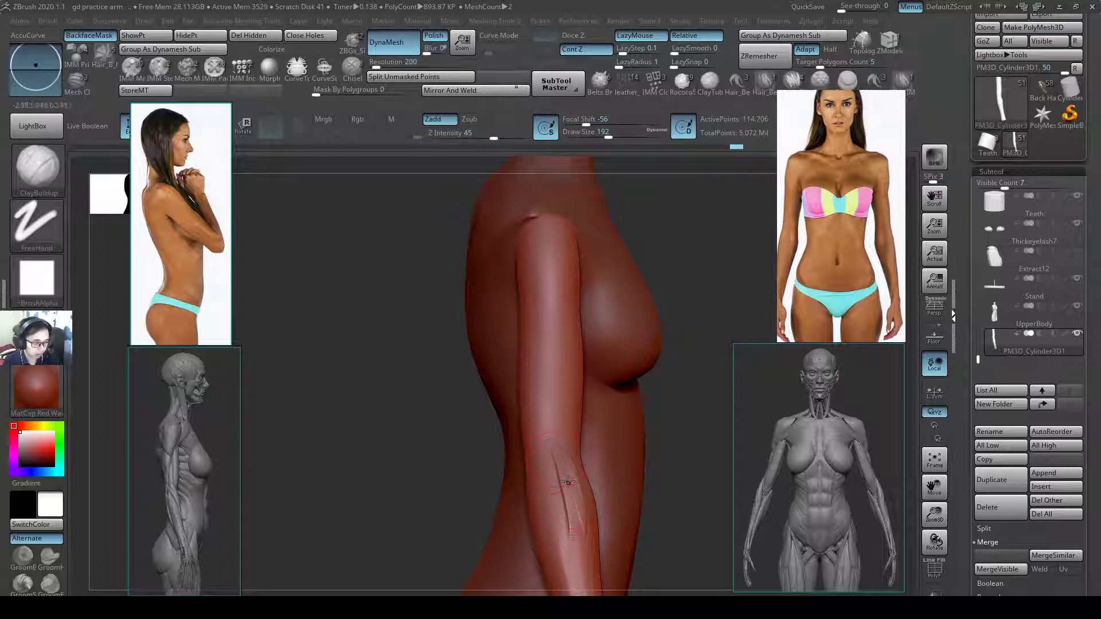
{"action": "left_click_drag", "start_coordinate": [568, 480], "coordinate": [573, 546]}
{"action": "mouse_move", "coordinate": [555, 470]}
{"action": "left_mouse_down", "text": "shift"}
{"action": "mouse_move", "coordinate": [560, 491]}
{"action": "mouse_move", "coordinate": [563, 470]}
{"action": "left_mouse_up", "text": "shift"}
{"action": "key", "text": "s"}
{"action": "left_click_drag", "start_coordinate": [563, 471], "coordinate": [565, 447], "text": "shift"}
{"action": "mouse_move", "coordinate": [571, 507]}
{"action": "right_mouse_down"}
{"action": "mouse_move", "coordinate": [563, 490]}
{"action": "mouse_move", "coordinate": [571, 465]}
{"action": "right_mouse_up"}
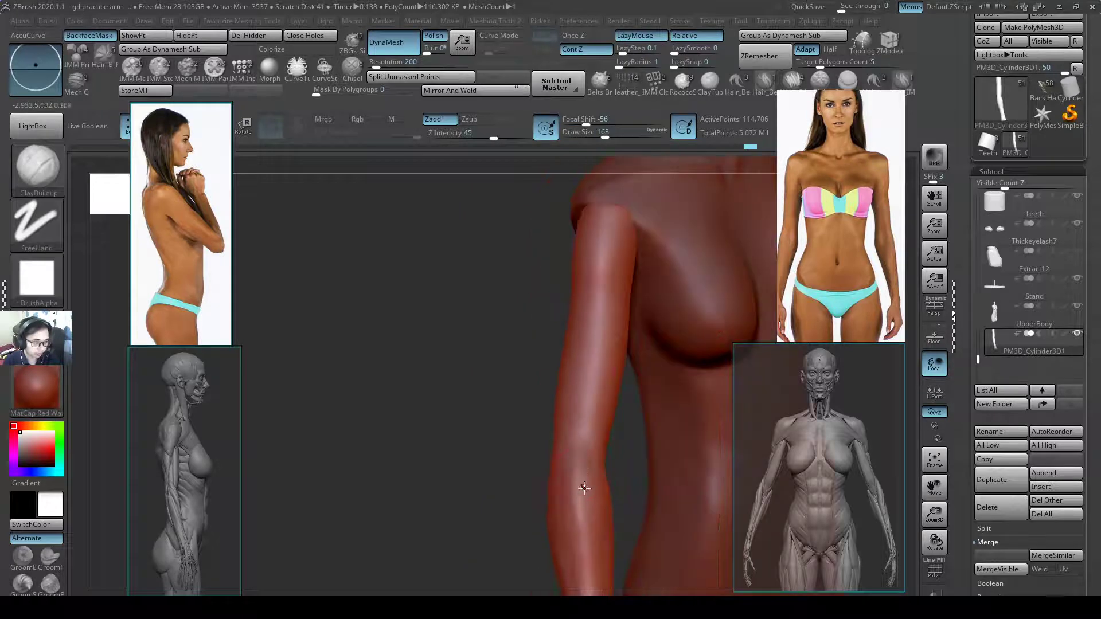
{"action": "left_click_drag", "start_coordinate": [579, 486], "coordinate": [576, 500], "text": "shift"}
{"action": "mouse_move", "coordinate": [576, 498]}
{"action": "right_mouse_down"}
{"action": "mouse_move", "coordinate": [551, 466]}
{"action": "mouse_move", "coordinate": [535, 467]}
{"action": "mouse_move", "coordinate": [592, 461]}
{"action": "right_mouse_up"}
- Carve the crease across the inner elbow with the Orb_Cracks brush at draw size 97 and soften it
{"action": "key", "text": "3"}
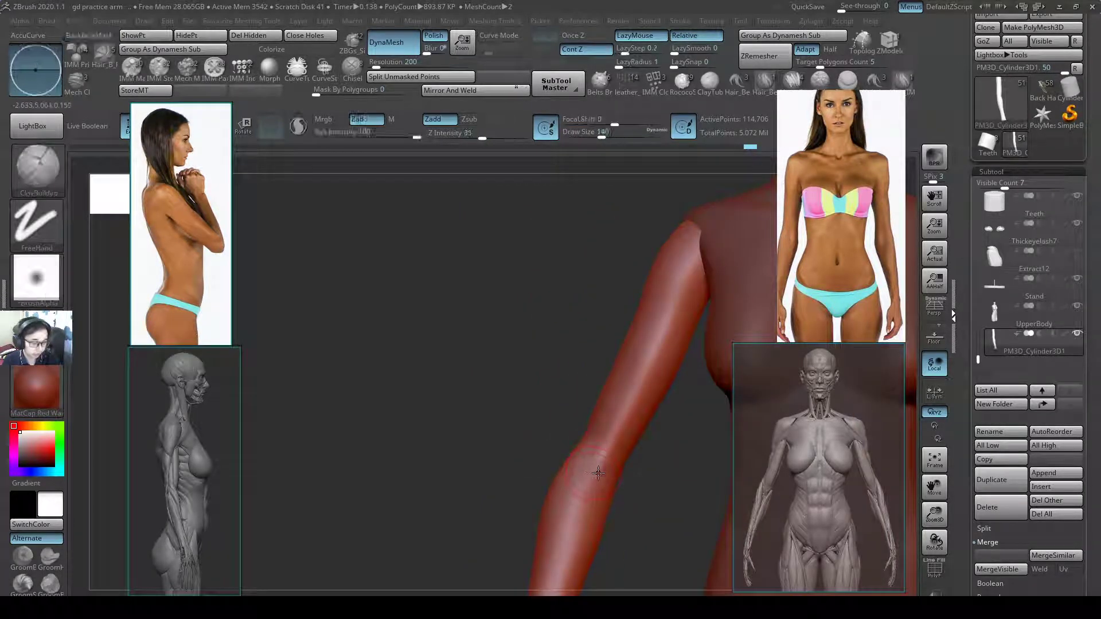
{"action": "key", "text": "s"}
{"action": "left_click_drag", "start_coordinate": [600, 473], "coordinate": [589, 469]}
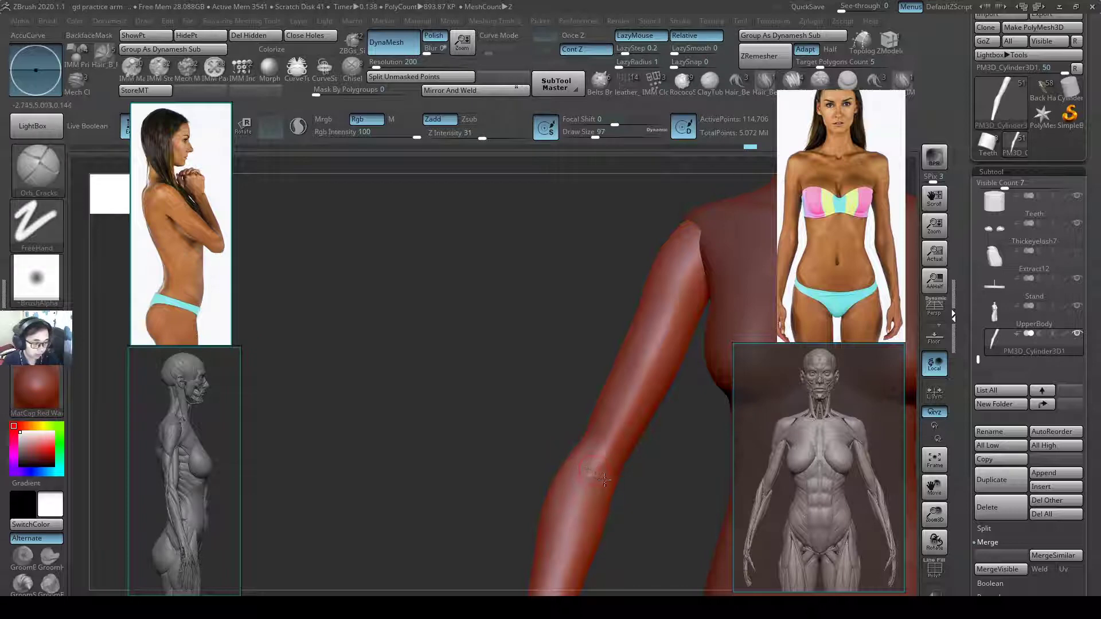
{"action": "key", "text": "shift"}
- Tighten the inner elbow crease with the Pinch brush at draw size 29
{"action": "key", "text": "s"}
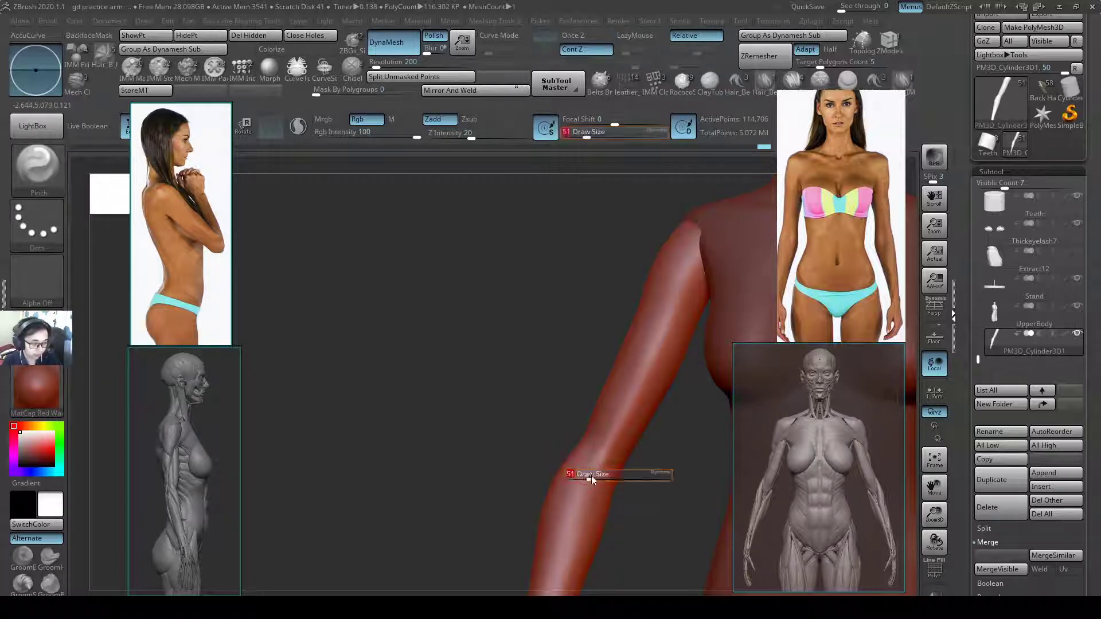
{"action": "left_click_drag", "start_coordinate": [590, 476], "coordinate": [584, 474]}
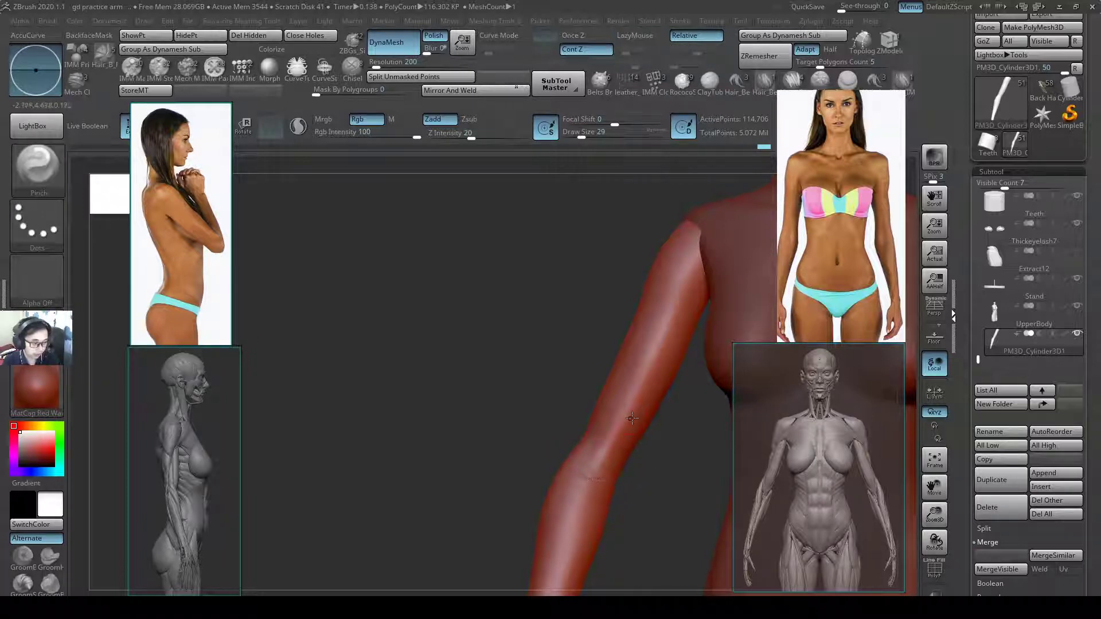
{"action": "right_click_drag", "start_coordinate": [632, 418], "coordinate": [536, 394], "text": "ctrl"}
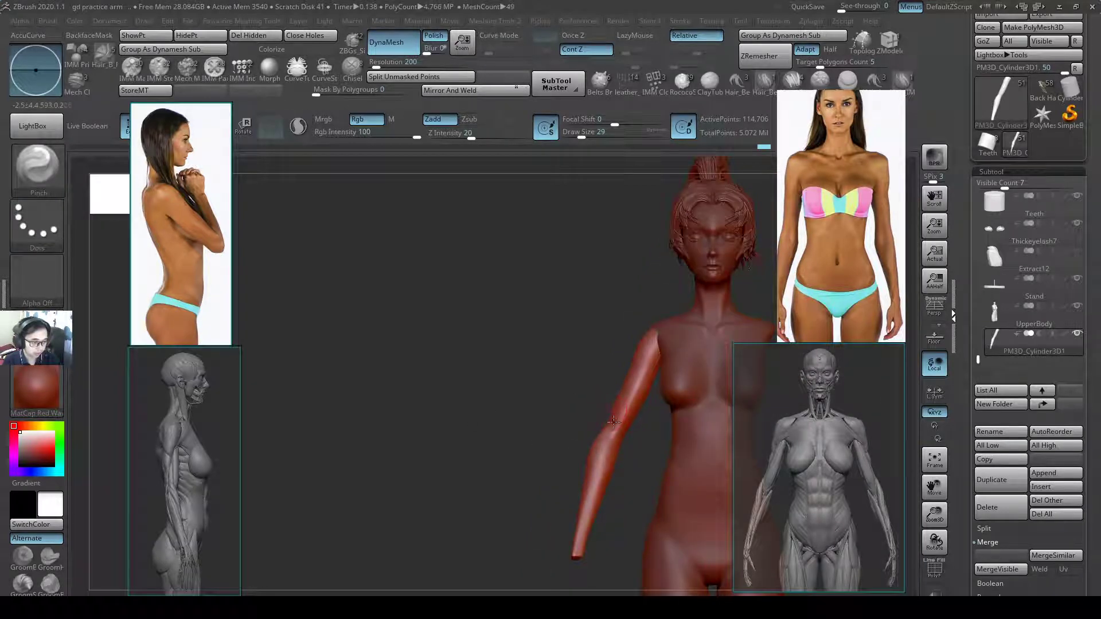
- Reshape the elbow and forearm silhouette with the SnakeHook brush at draw size 116
{"action": "mouse_move", "coordinate": [614, 422]}
{"action": "right_mouse_down", "text": "ctrl"}
{"action": "mouse_move", "coordinate": [640, 426]}
{"action": "mouse_move", "coordinate": [635, 358]}
{"action": "right_mouse_up", "text": "ctrl"}
{"action": "key", "text": "b"}
{"action": "key", "text": "s"}
{"action": "key", "text": "h"}
{"action": "key", "text": "s"}
{"action": "mouse_move", "coordinate": [626, 432]}
{"action": "left_mouse_down"}
{"action": "mouse_move", "coordinate": [637, 433]}
{"action": "mouse_move", "coordinate": [612, 453]}
{"action": "left_mouse_up"}
{"action": "key", "text": "s"}
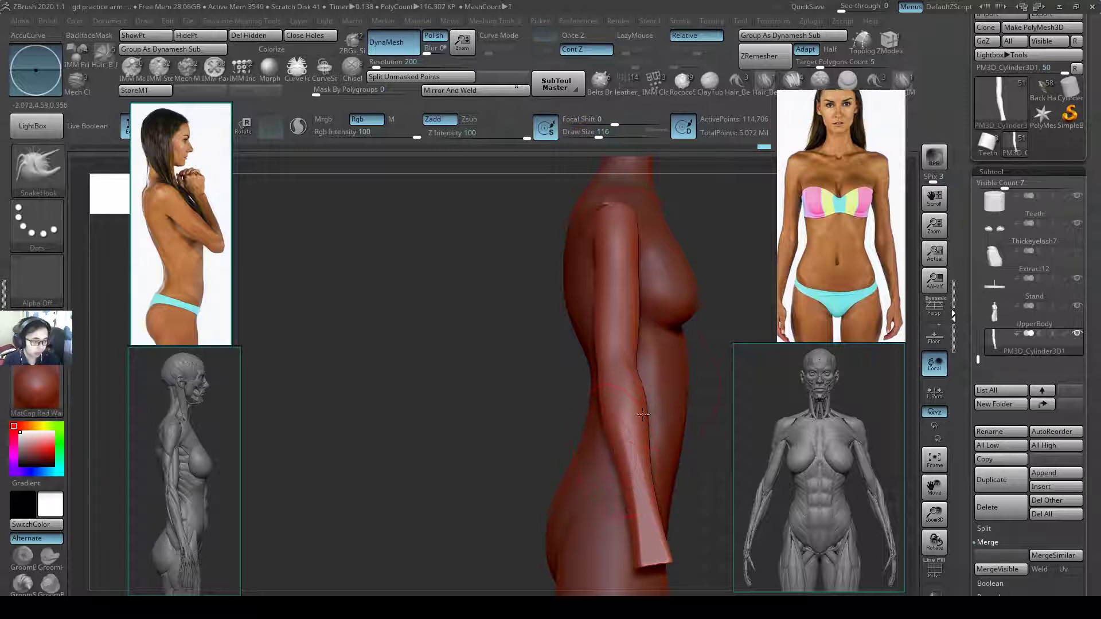
- Pull the back edge of the upper arm outward below the shoulder with SnakeHook, and set the draw size to 262
{"action": "right_click_drag", "start_coordinate": [661, 242], "coordinate": [565, 336], "text": "alt"}
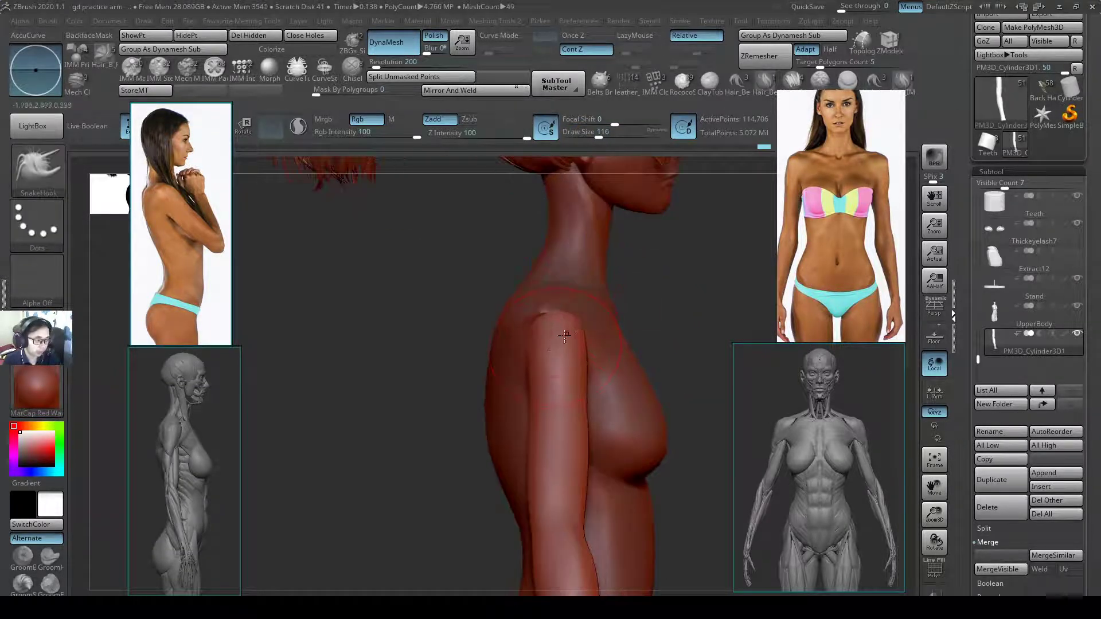
{"action": "key", "text": "s"}
{"action": "mouse_move", "coordinate": [549, 342]}
{"action": "left_mouse_down"}
{"action": "mouse_move", "coordinate": [526, 341]}
{"action": "mouse_move", "coordinate": [567, 356]}
{"action": "mouse_move", "coordinate": [530, 363]}
{"action": "left_mouse_up"}
{"action": "key", "text": "s"}
{"action": "key", "text": "ctrl+z"}
{"action": "key", "text": "s"}
{"action": "key", "text": "s"}
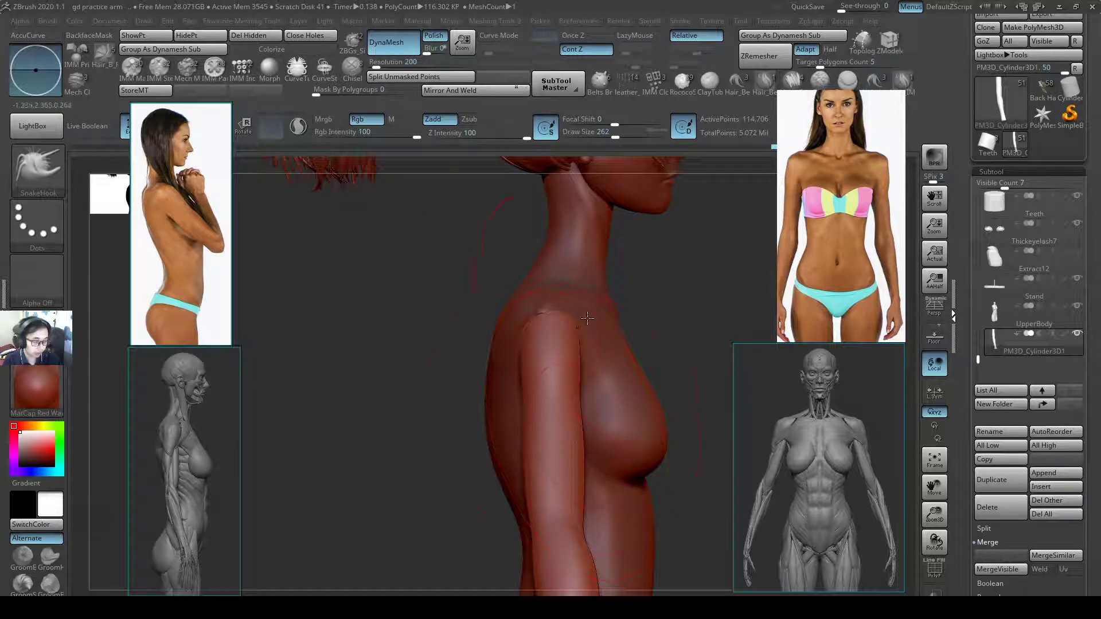
- Keep the arm as the active subtool and adjust the back of its shoulder cap with the Move brush
{"action": "right_click_drag", "start_coordinate": [586, 371], "coordinate": [591, 314]}
{"action": "left_click", "coordinate": [563, 310], "text": "alt"}
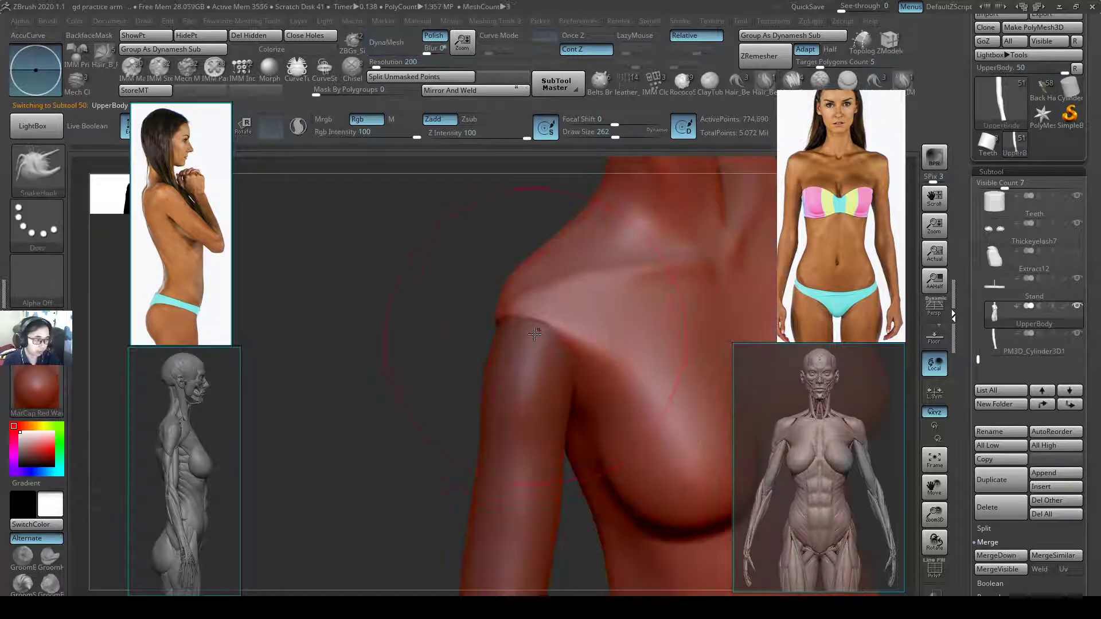
{"action": "left_click", "coordinate": [544, 359], "text": "alt"}
{"action": "right_click_drag", "start_coordinate": [544, 359], "coordinate": [500, 353]}
{"action": "key", "text": "b"}
{"action": "key", "text": "m"}
{"action": "key", "text": "v"}
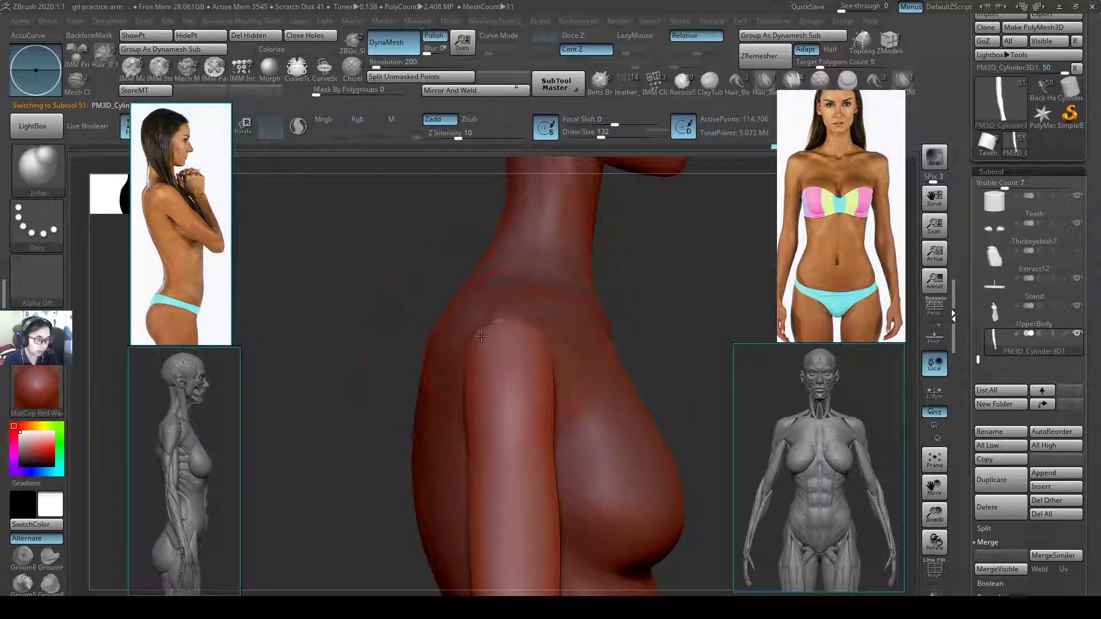
{"action": "key", "text": "s"}
{"action": "mouse_move", "coordinate": [502, 336]}
{"action": "left_mouse_down"}
{"action": "mouse_move", "coordinate": [467, 362]}
{"action": "mouse_move", "coordinate": [478, 368]}
{"action": "left_mouse_up"}
- Round out the top of the arm at the shoulder with the Inflat brush at draw size 293
{"action": "key", "text": "b"}
{"action": "key", "text": "i"}
{"action": "key", "text": "n"}
{"action": "key", "text": "s"}
{"action": "left_click", "coordinate": [496, 355]}
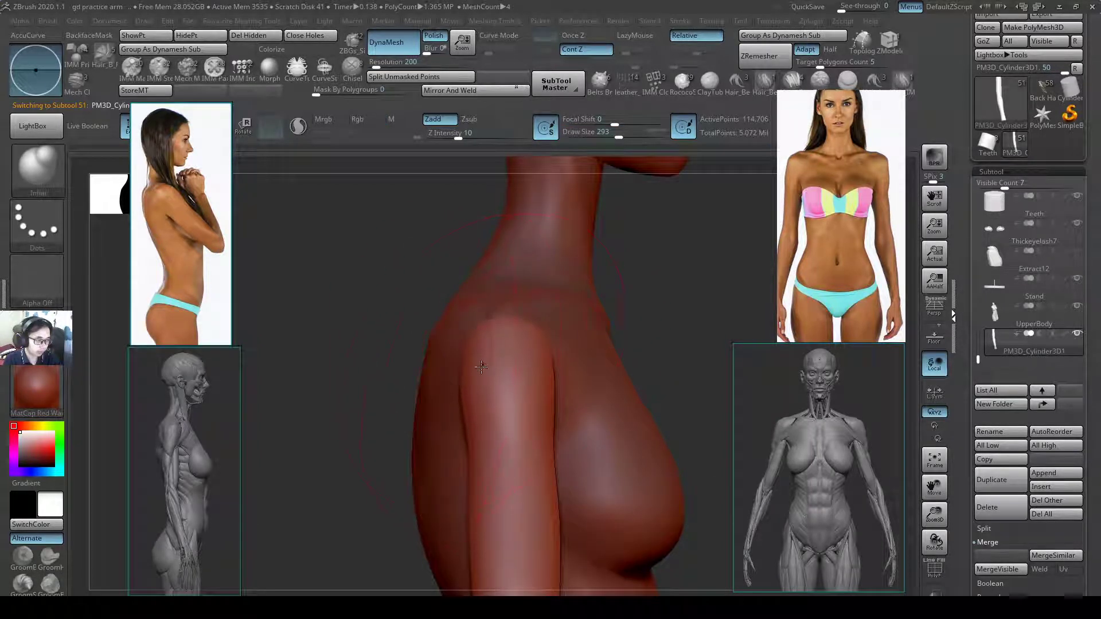
{"action": "left_click", "coordinate": [481, 367]}
{"action": "right_click_drag", "start_coordinate": [541, 362], "coordinate": [592, 385], "text": "ctrl"}
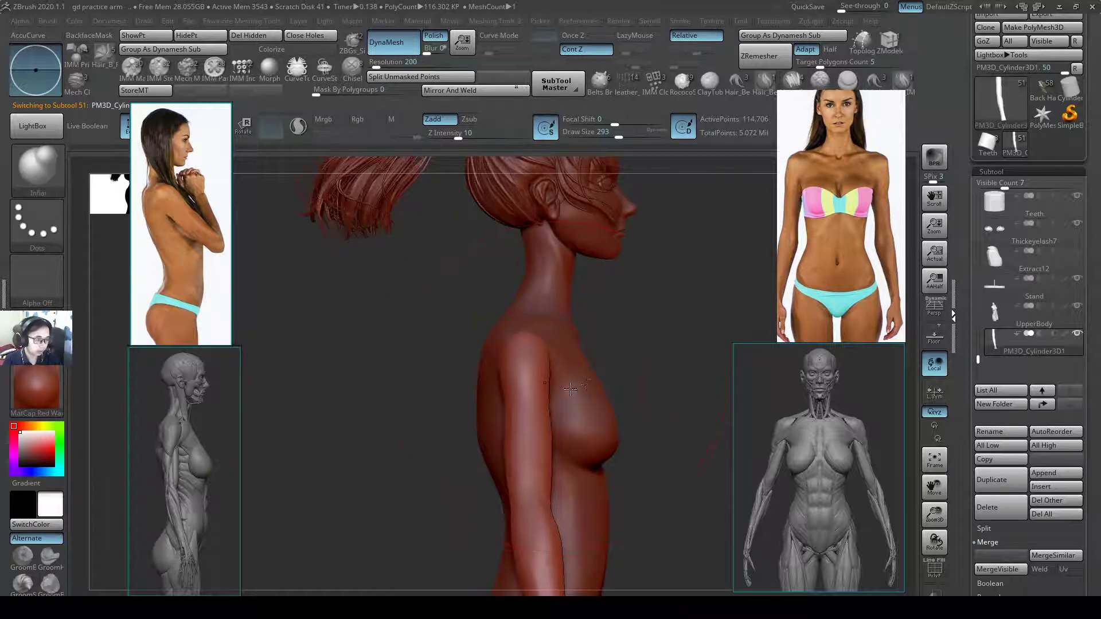
- Tighten the upper arm near the armpit with the Pinch brush at draw size 132
{"action": "right_click_drag", "start_coordinate": [692, 452], "coordinate": [544, 378]}
{"action": "key", "text": "b"}
{"action": "key", "text": "p"}
{"action": "key", "text": "i"}
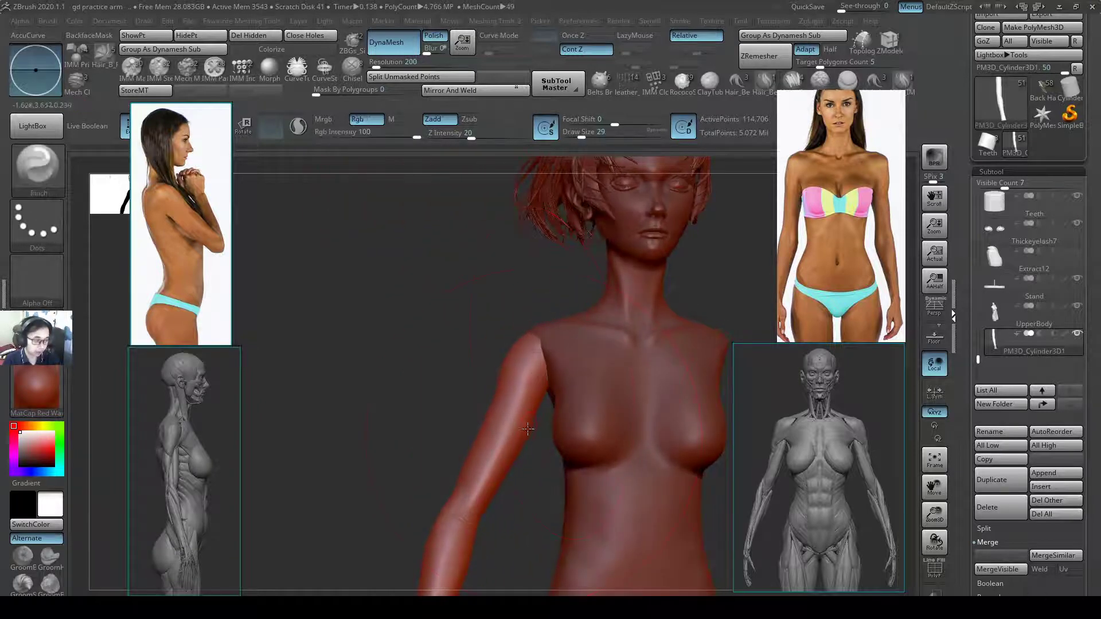
{"action": "key", "text": "s"}
{"action": "left_click_drag", "start_coordinate": [530, 434], "coordinate": [511, 431]}
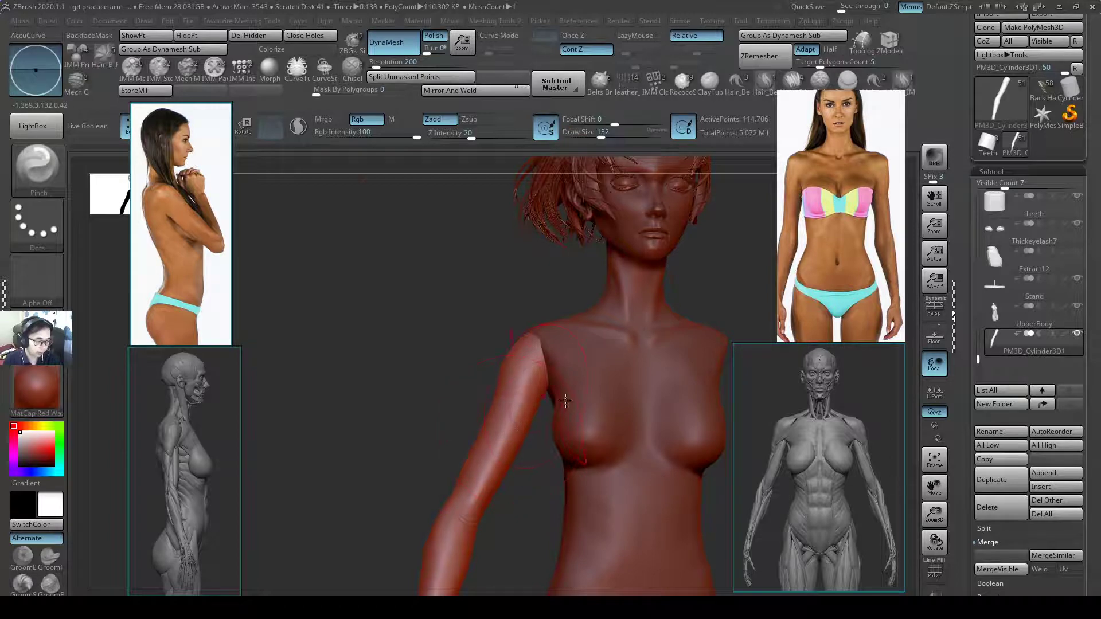
{"action": "right_click_drag", "start_coordinate": [565, 401], "coordinate": [694, 393]}
{"action": "right_click_drag", "start_coordinate": [557, 322], "coordinate": [603, 378], "text": "ctrl"}
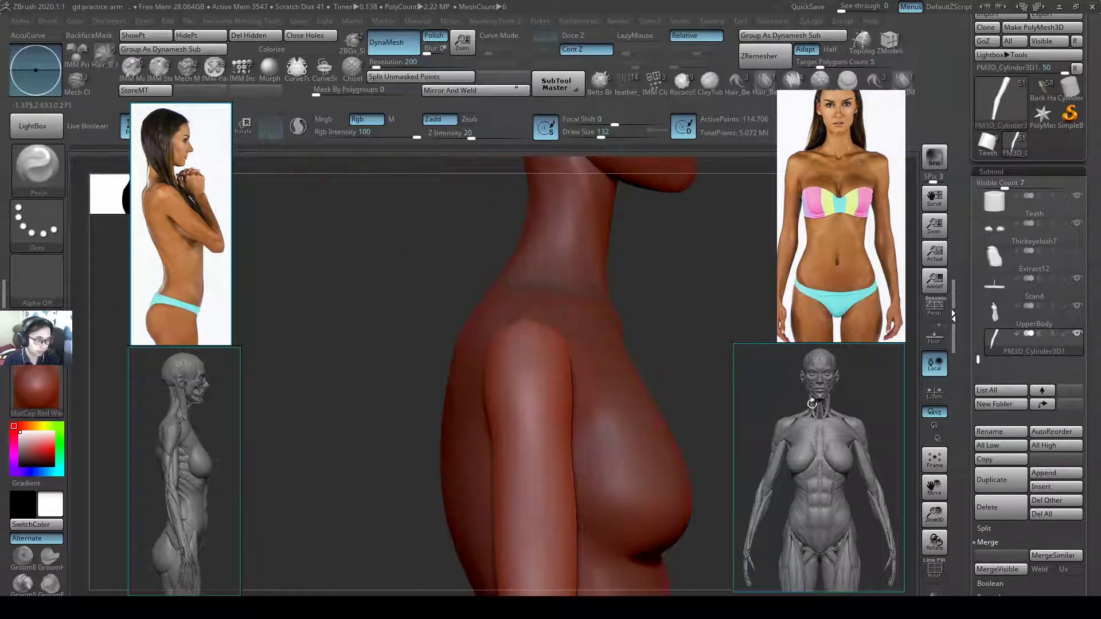
- Merge the arm into the UpperBody subtool and remesh the combined body with DynaMesh at resolution 200
{"action": "left_click", "coordinate": [612, 431], "text": "alt"}
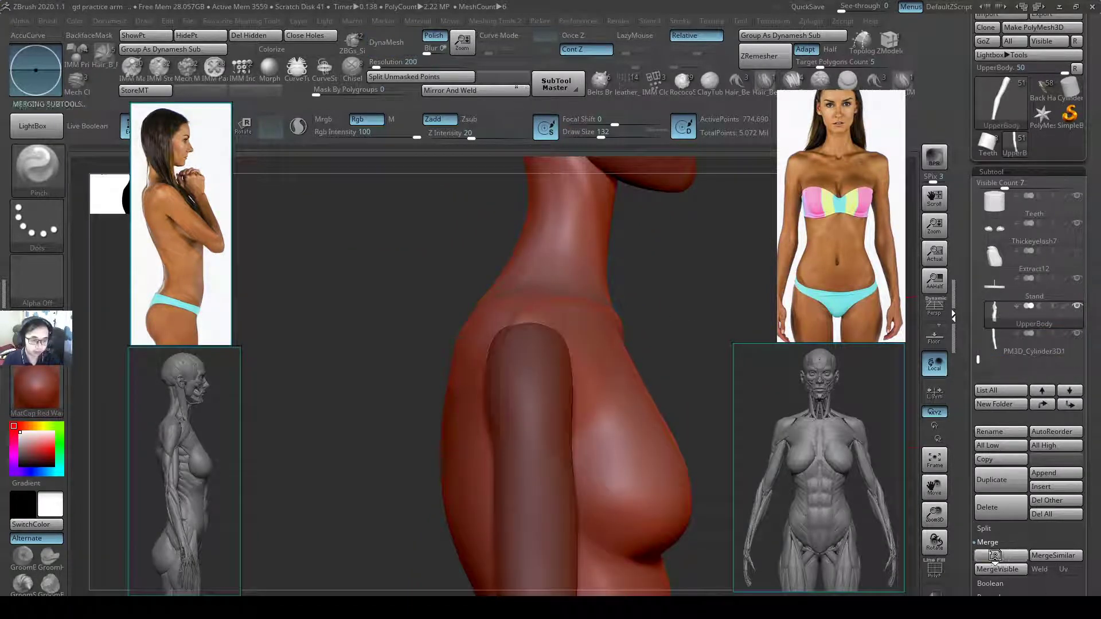
{"action": "right_click_drag", "start_coordinate": [503, 409], "coordinate": [430, 470], "text": "alt"}
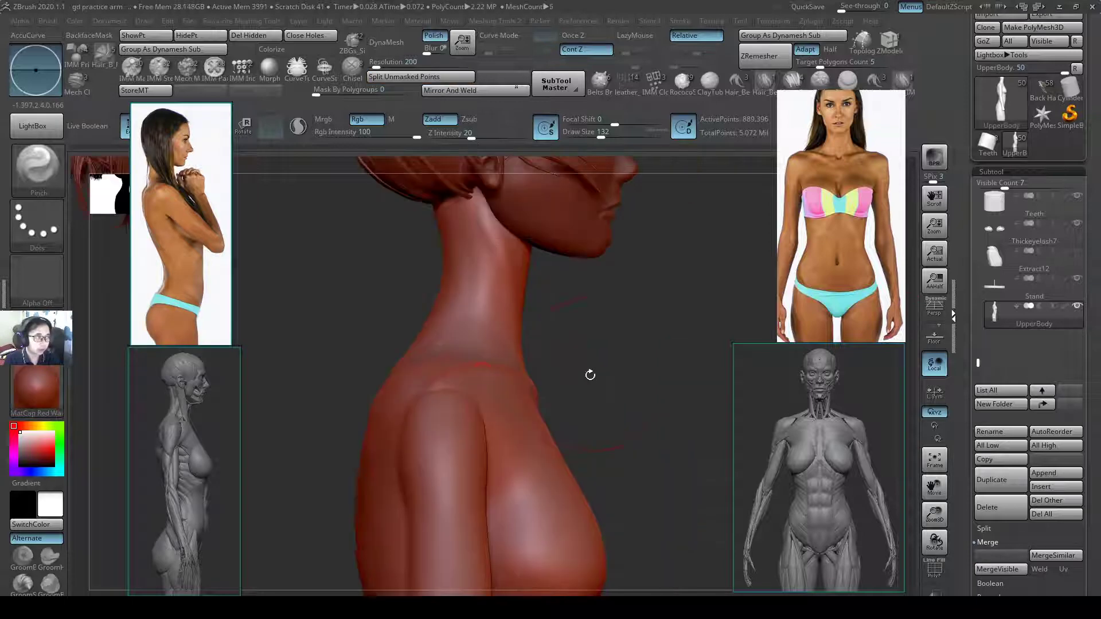
{"action": "right_click_drag", "start_coordinate": [590, 374], "coordinate": [430, 208]}
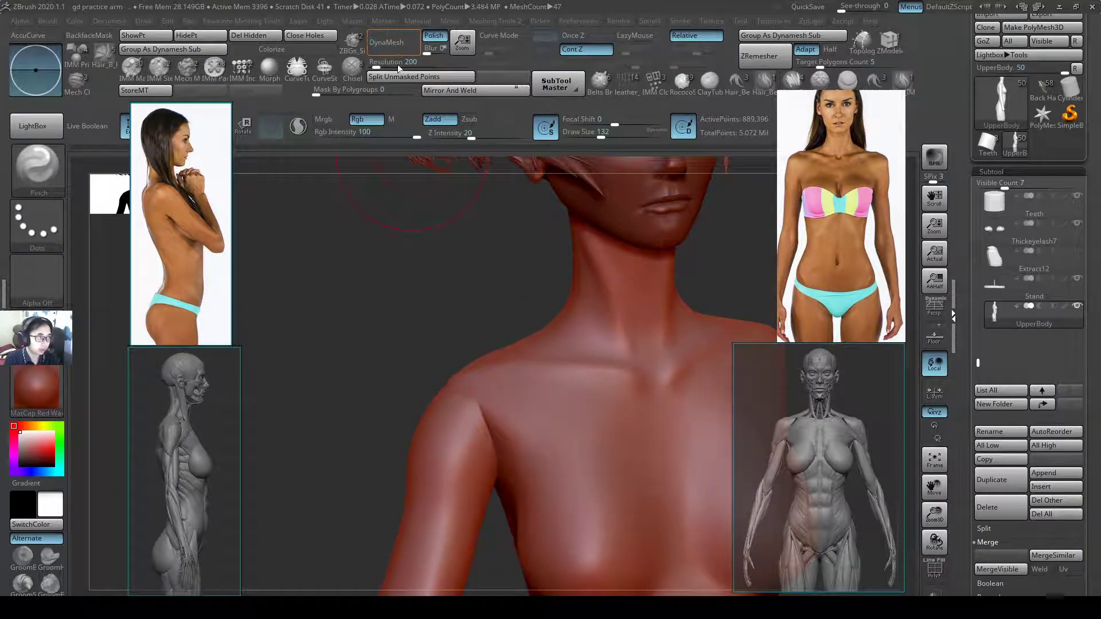
{"action": "right_click_drag", "start_coordinate": [605, 437], "coordinate": [640, 303]}
{"action": "right_click_drag", "start_coordinate": [605, 365], "coordinate": [559, 361]}
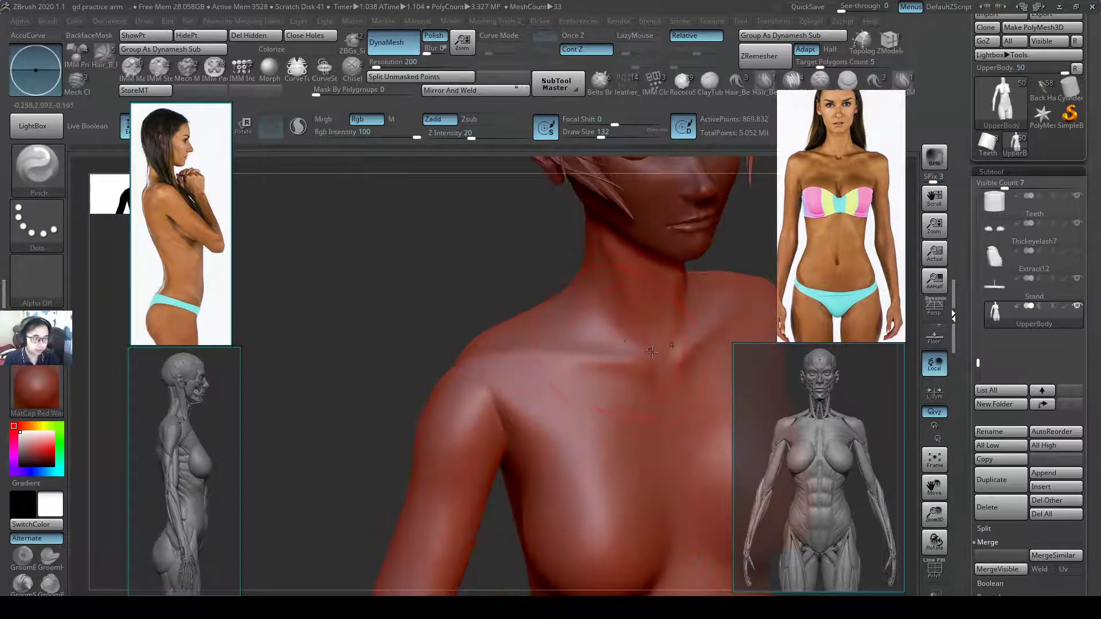
- Smooth the seam between the arm and torso around the front and back of the shoulder at draw size 65
{"action": "key", "text": "s"}
{"action": "left_click_drag", "start_coordinate": [636, 359], "coordinate": [625, 360]}
{"action": "mouse_move", "coordinate": [579, 390]}
{"action": "right_mouse_down"}
{"action": "mouse_move", "coordinate": [634, 391]}
{"action": "mouse_move", "coordinate": [611, 393]}
{"action": "right_mouse_up"}
{"action": "left_click_drag", "start_coordinate": [499, 406], "coordinate": [476, 431], "text": "shift"}
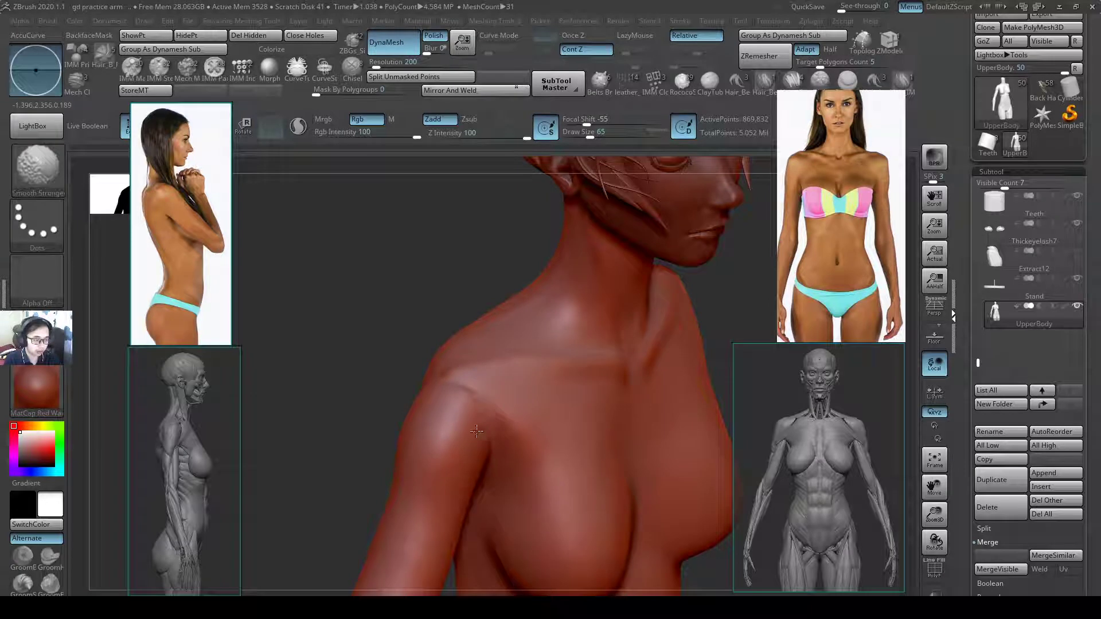
{"action": "right_click_drag", "start_coordinate": [526, 411], "coordinate": [561, 399]}
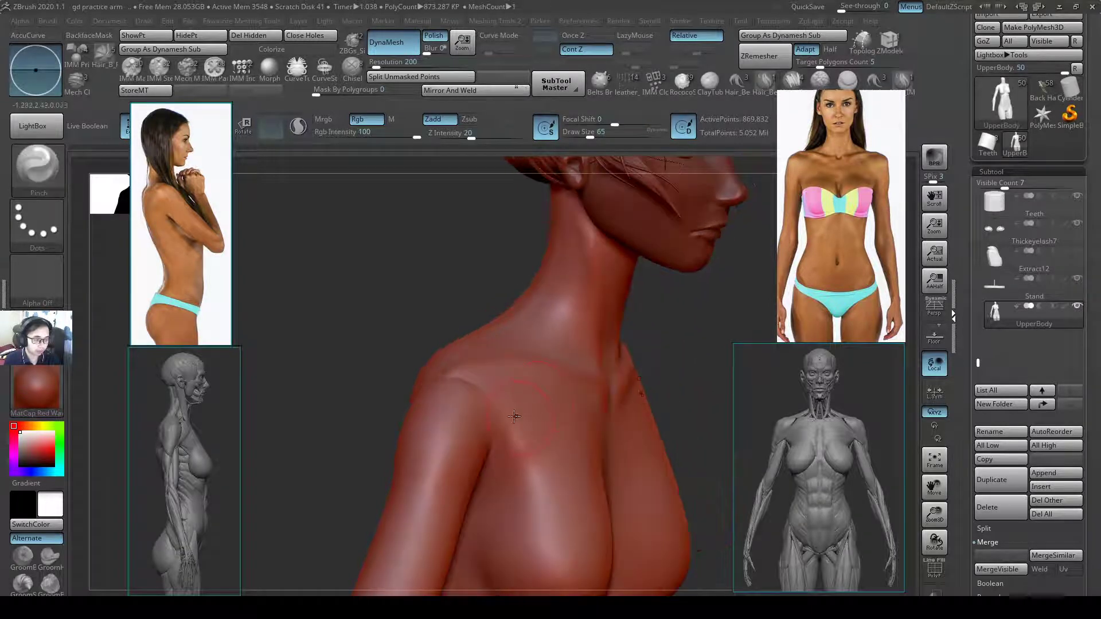
{"action": "right_click_drag", "start_coordinate": [469, 390], "coordinate": [474, 388]}
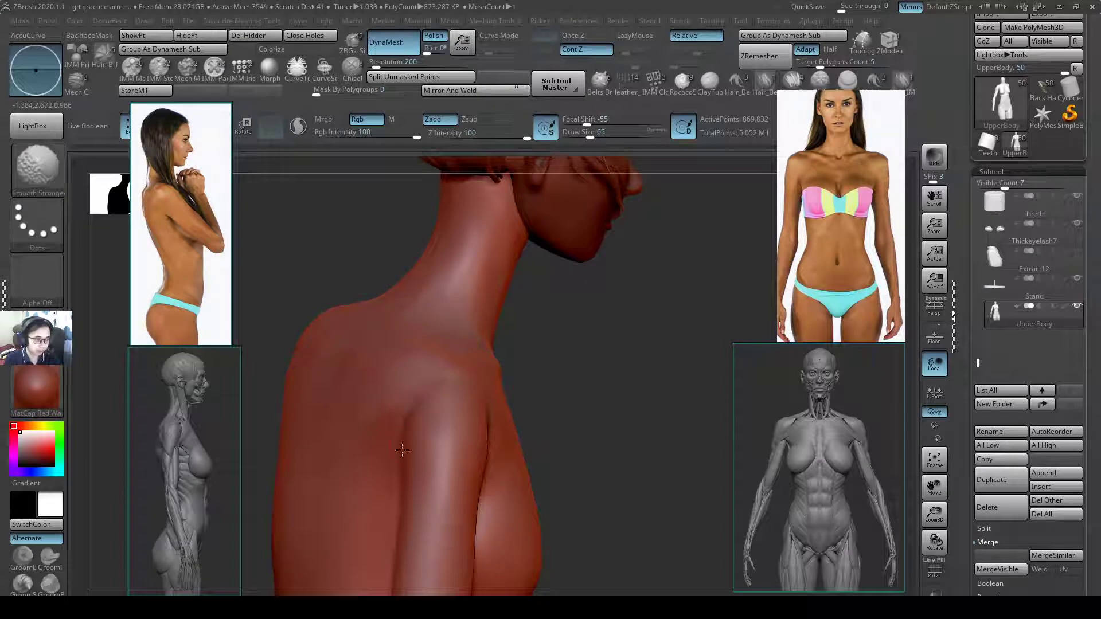
{"action": "mouse_move", "coordinate": [402, 450]}
{"action": "right_mouse_down"}
{"action": "mouse_move", "coordinate": [389, 421]}
{"action": "mouse_move", "coordinate": [476, 413]}
{"action": "mouse_move", "coordinate": [563, 381]}
{"action": "right_mouse_up"}
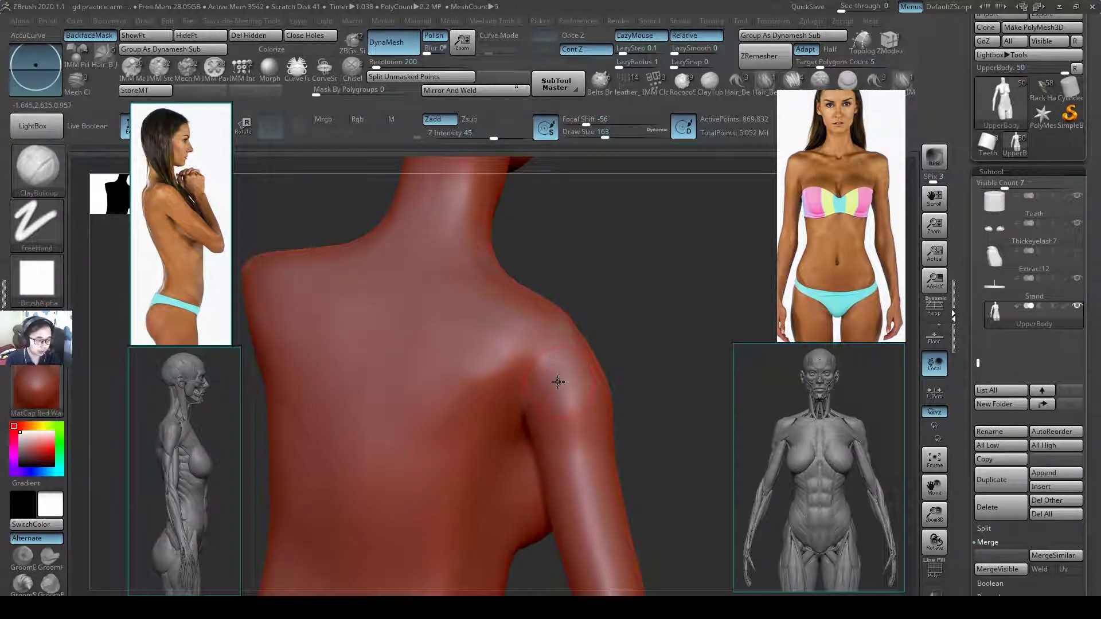
- Build up the back of the shoulder from the upper arm toward the shoulder blade with ClayBuildup, raising the draw size to 187
{"action": "mouse_move", "coordinate": [555, 380]}
{"action": "left_mouse_down"}
{"action": "mouse_move", "coordinate": [530, 388]}
{"action": "mouse_move", "coordinate": [536, 363]}
{"action": "mouse_move", "coordinate": [536, 374]}
{"action": "left_mouse_up"}
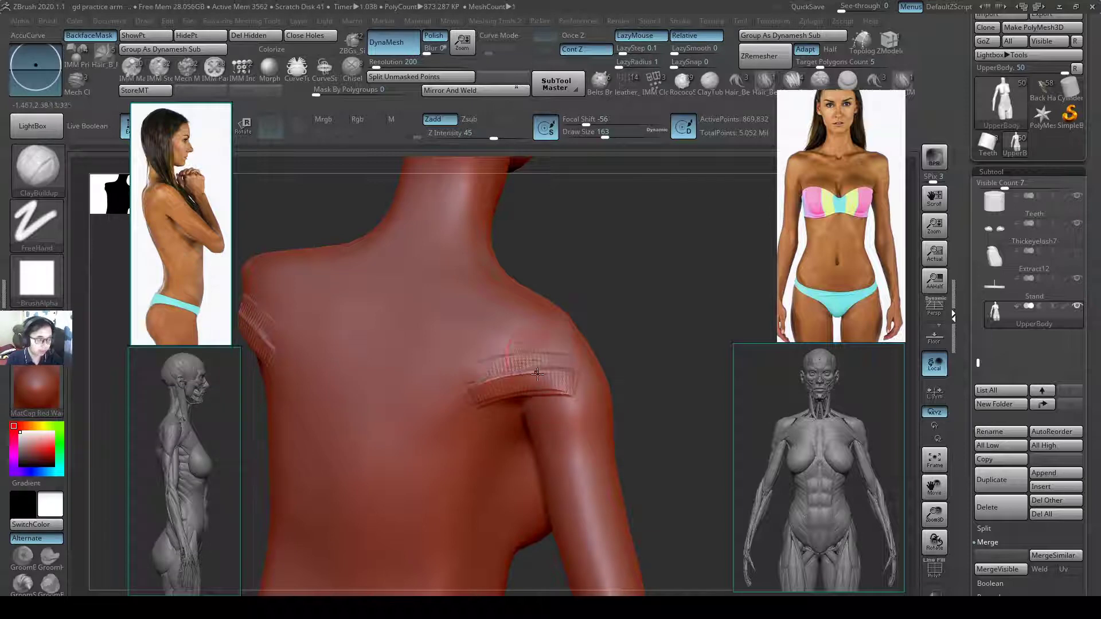
{"action": "key", "text": "s"}
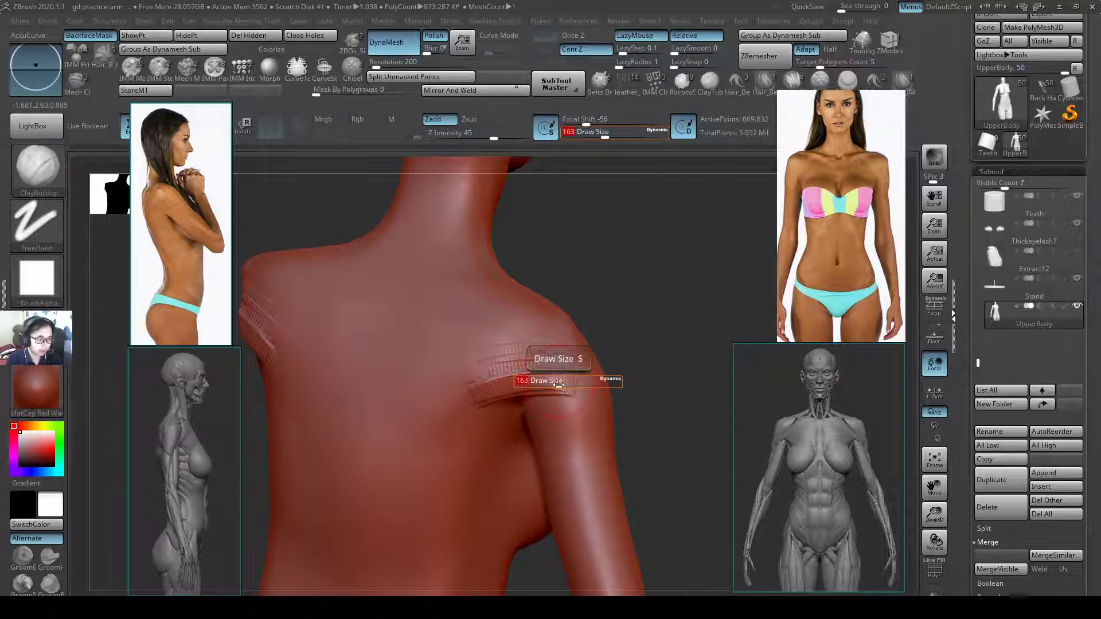
{"action": "left_click_drag", "start_coordinate": [539, 357], "coordinate": [463, 318]}
{"action": "mouse_move", "coordinate": [584, 381]}
{"action": "right_mouse_down"}
{"action": "mouse_move", "coordinate": [540, 390]}
{"action": "mouse_move", "coordinate": [579, 327]}
{"action": "mouse_move", "coordinate": [562, 336]}
{"action": "right_mouse_up"}
{"action": "key", "text": "bracketright"}
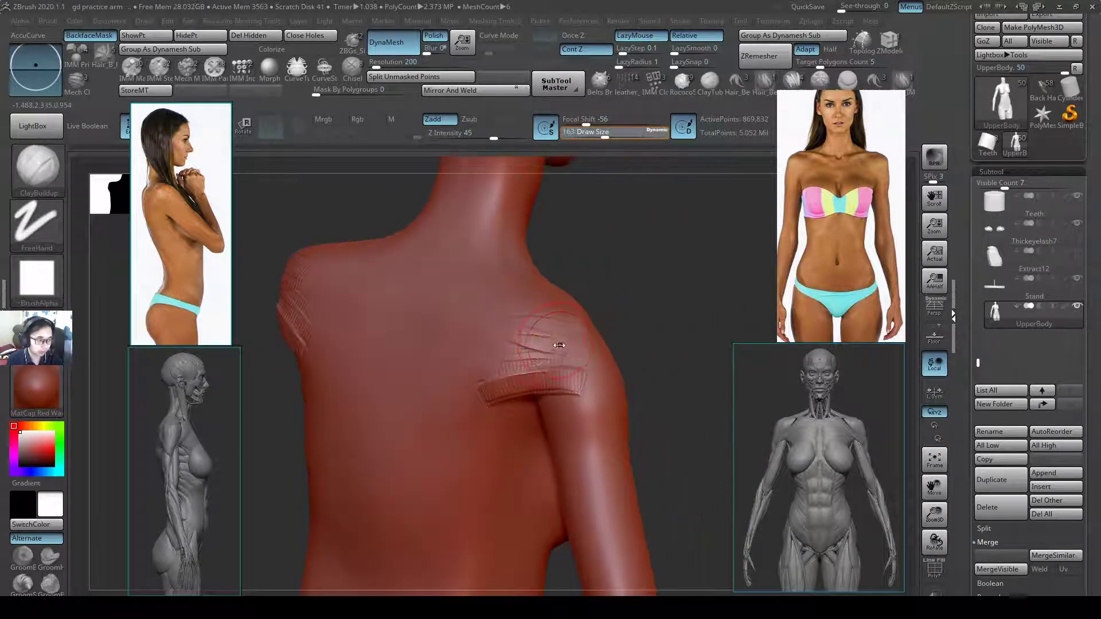
{"action": "left_click_drag", "start_coordinate": [533, 326], "coordinate": [448, 350]}
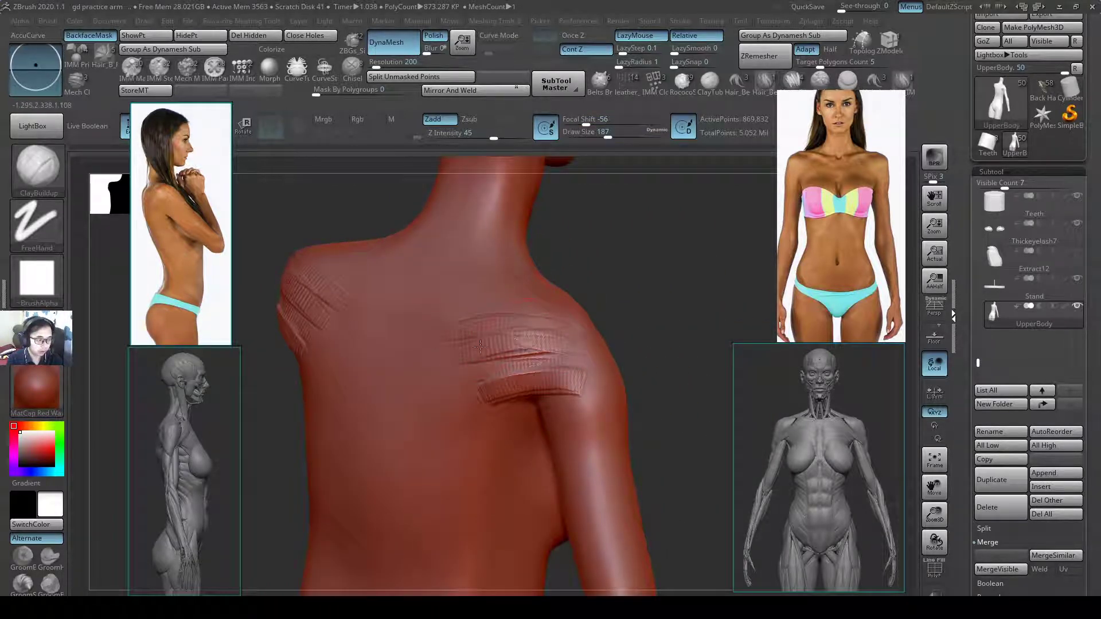
{"action": "mouse_move", "coordinate": [539, 347]}
{"action": "left_mouse_down"}
{"action": "mouse_move", "coordinate": [439, 373]}
{"action": "mouse_move", "coordinate": [424, 403]}
{"action": "left_mouse_up"}
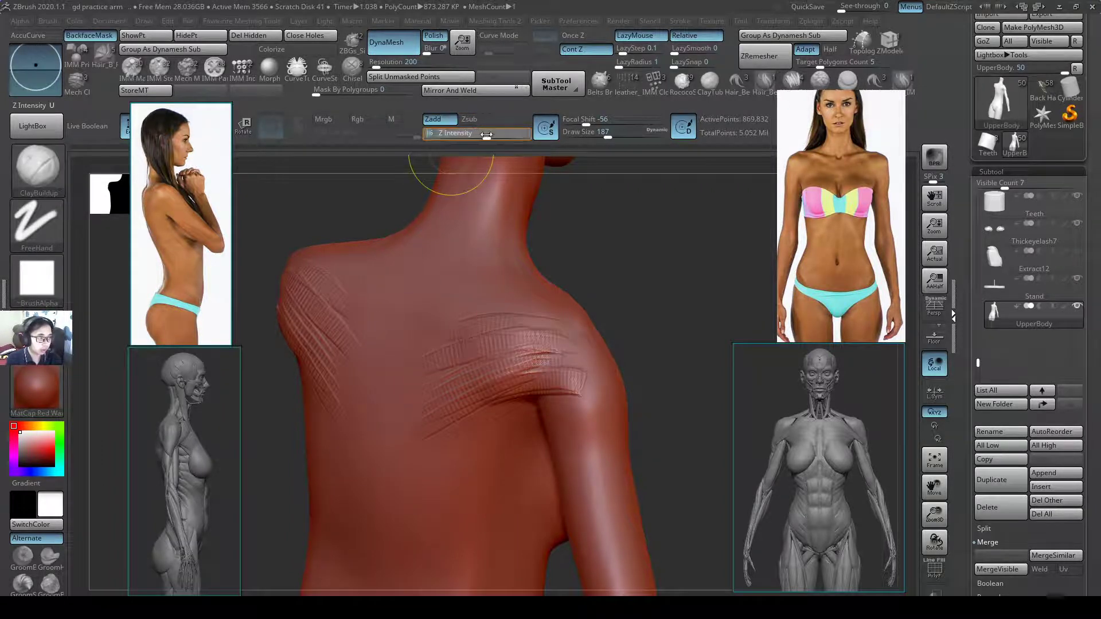
- Lower the ClayBuildup intensity to 28 and smooth the clay strokes across the back of the shoulder
{"action": "left_click_drag", "start_coordinate": [487, 134], "coordinate": [480, 134]}
{"action": "mouse_move", "coordinate": [536, 373]}
{"action": "left_mouse_down", "text": "shift"}
{"action": "mouse_move", "coordinate": [428, 396]}
{"action": "mouse_move", "coordinate": [477, 386]}
{"action": "left_mouse_up", "text": "shift"}
{"action": "key", "text": "s"}
{"action": "left_click_drag", "start_coordinate": [489, 138], "coordinate": [492, 138], "text": "shift"}
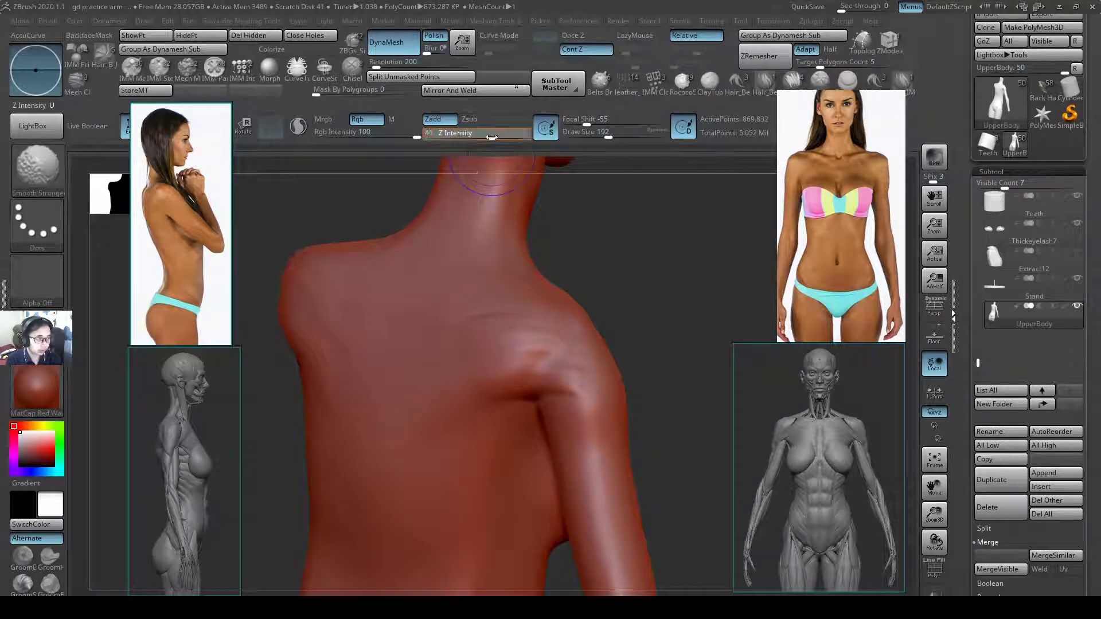
- Polish the back of the shoulder with hPolish and smooth the area above the rear armpit at draw size 182
{"action": "left_click_drag", "start_coordinate": [691, 338], "coordinate": [541, 351]}
{"action": "key", "text": "b"}
{"action": "key", "text": "h"}
{"action": "key", "text": "p"}
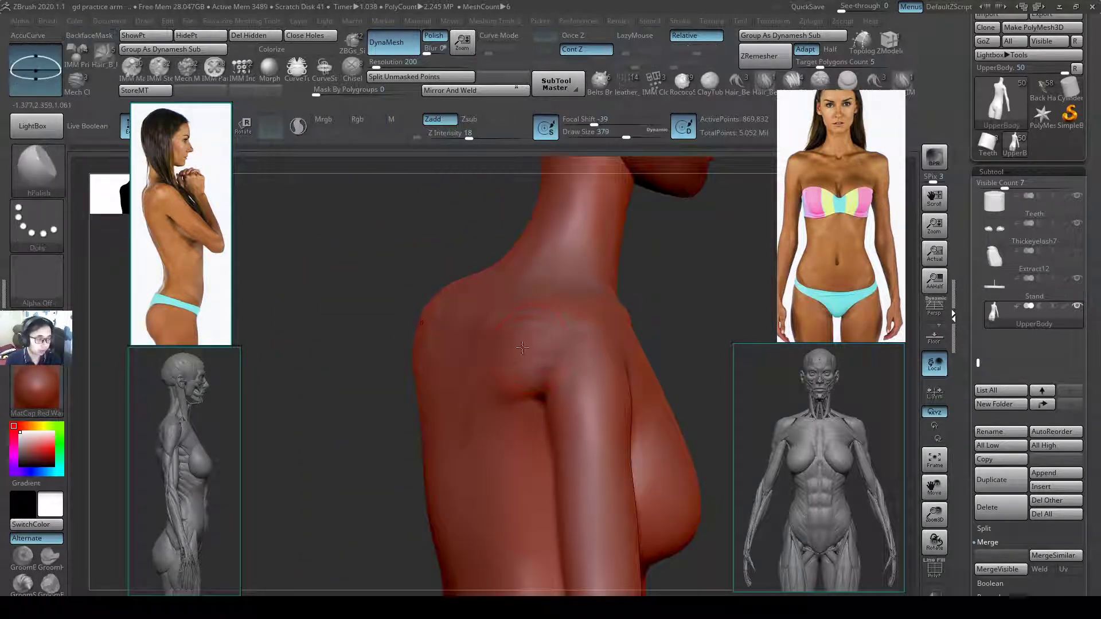
{"action": "right_click_drag", "start_coordinate": [560, 356], "coordinate": [660, 367]}
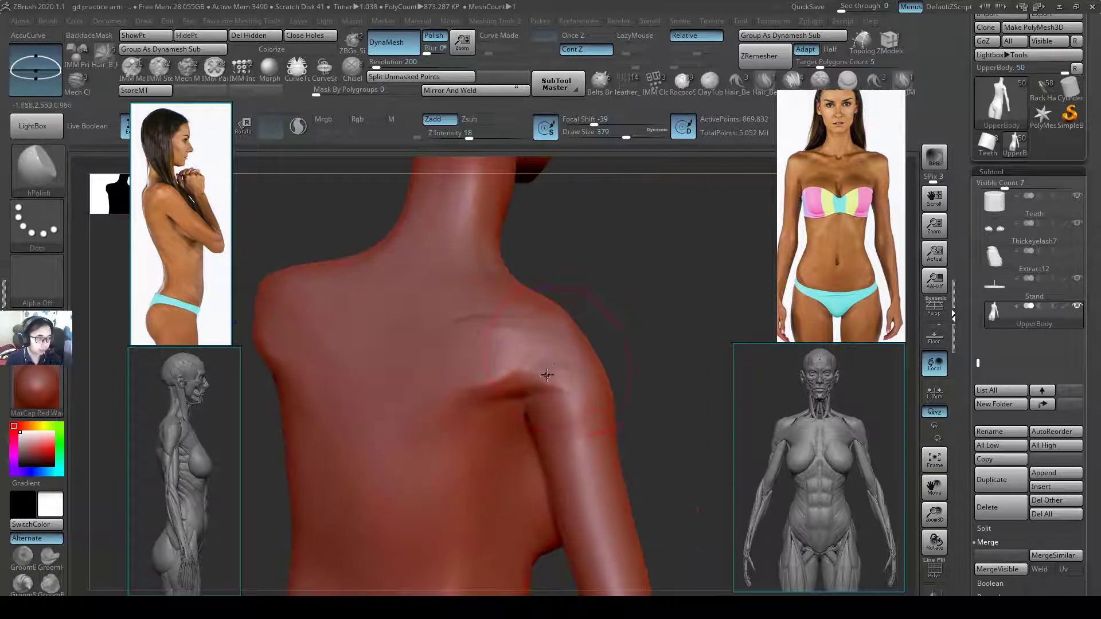
{"action": "key", "text": "shift"}
{"action": "key", "text": "s"}
{"action": "left_click_drag", "start_coordinate": [519, 368], "coordinate": [502, 369]}
{"action": "key", "text": "shift"}
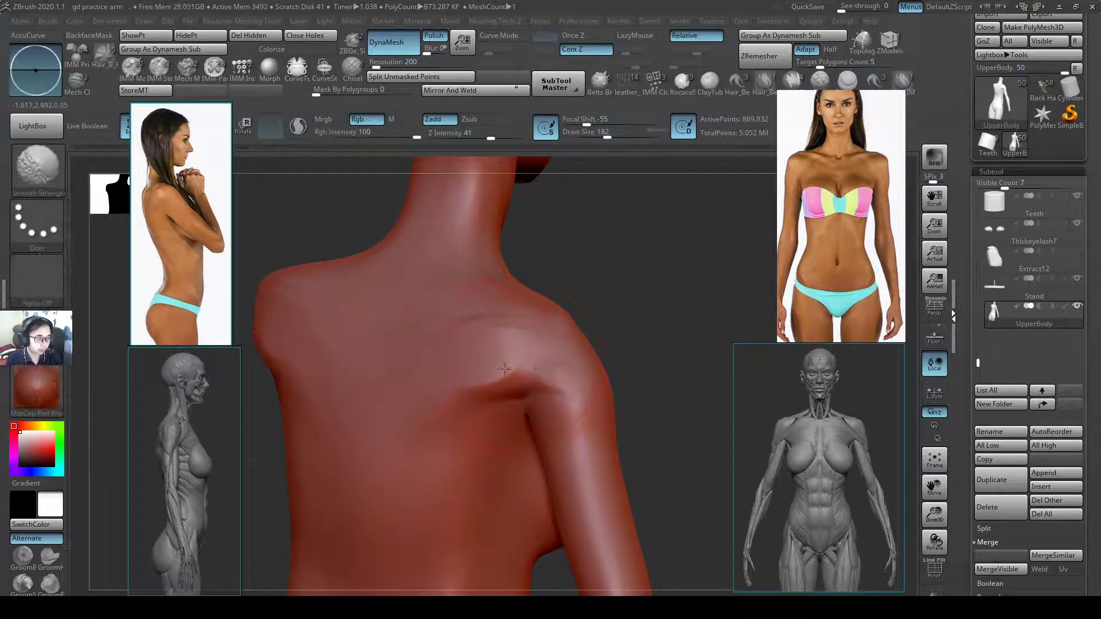
- Build up the collarbone toward the shoulder tip with ClayBuildup at draw size 101 and Z Intensity 16
{"action": "mouse_move", "coordinate": [462, 351]}
{"action": "right_mouse_down"}
{"action": "mouse_move", "coordinate": [560, 359]}
{"action": "mouse_move", "coordinate": [505, 416]}
{"action": "mouse_move", "coordinate": [482, 379]}
{"action": "right_mouse_up"}
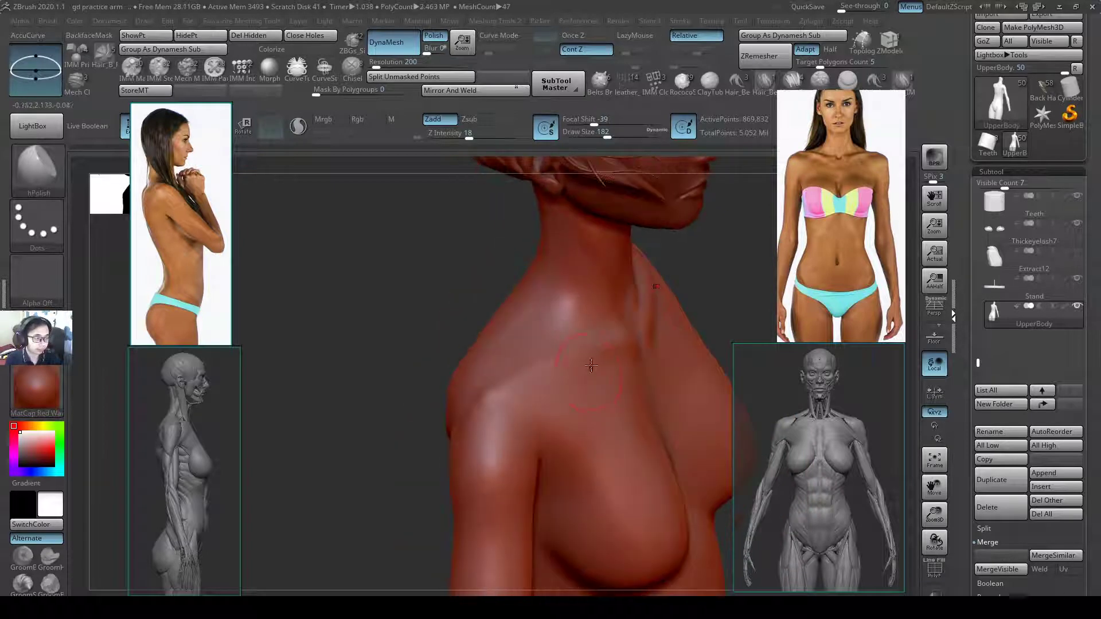
{"action": "key", "text": "b"}
{"action": "key", "text": "c"}
{"action": "key", "text": "b"}
{"action": "key", "text": "s"}
{"action": "left_click_drag", "start_coordinate": [607, 356], "coordinate": [562, 359]}
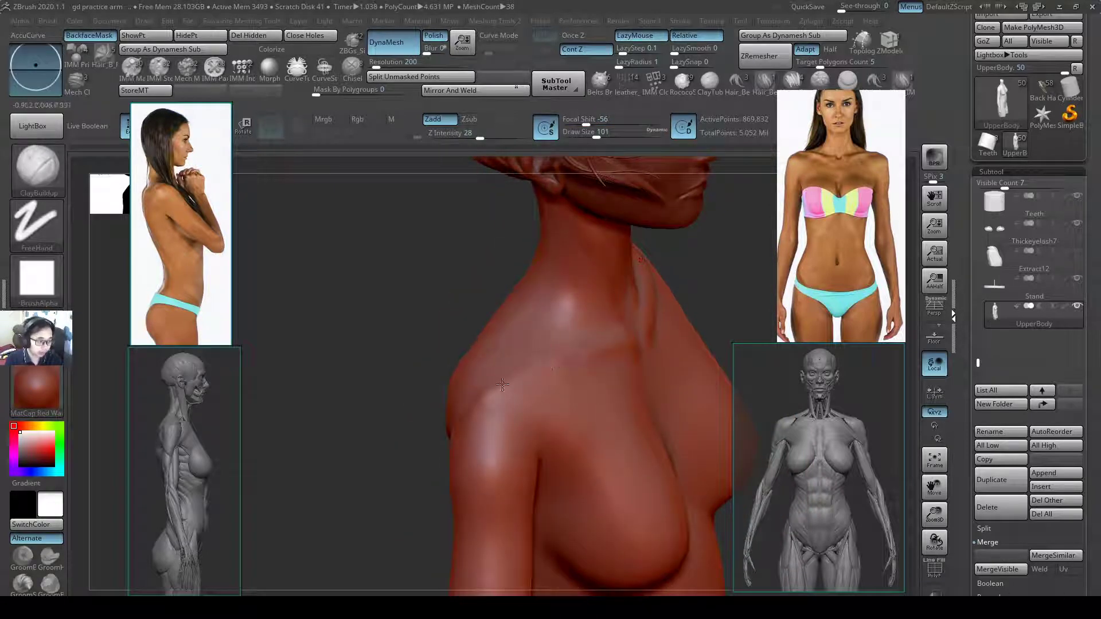
{"action": "right_click_drag", "start_coordinate": [520, 377], "coordinate": [516, 373]}
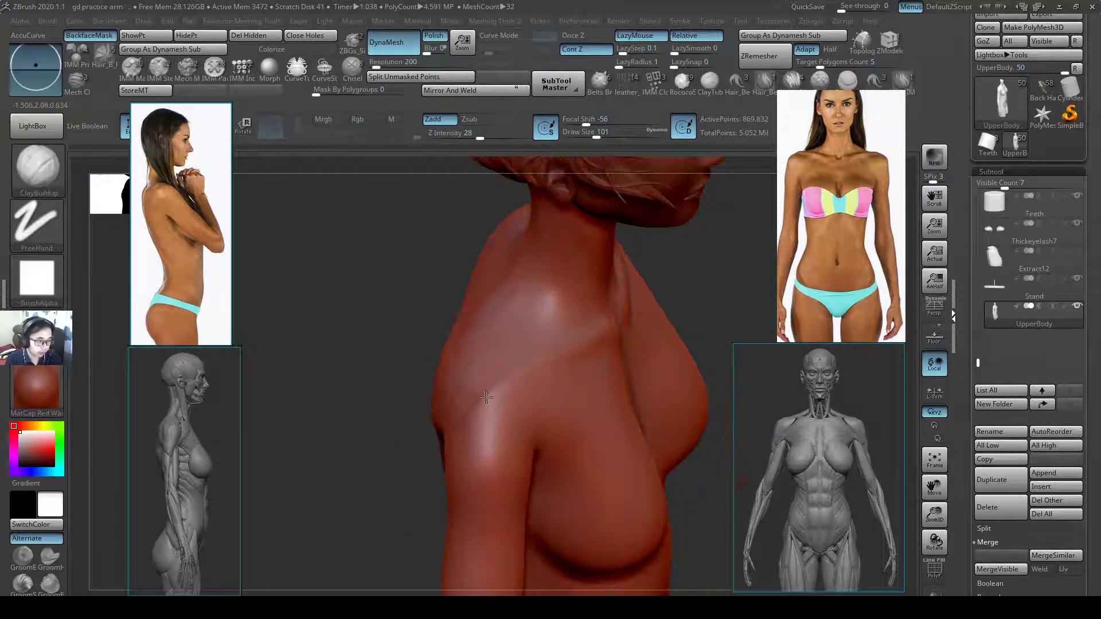
{"action": "left_click_drag", "start_coordinate": [479, 136], "coordinate": [467, 135]}
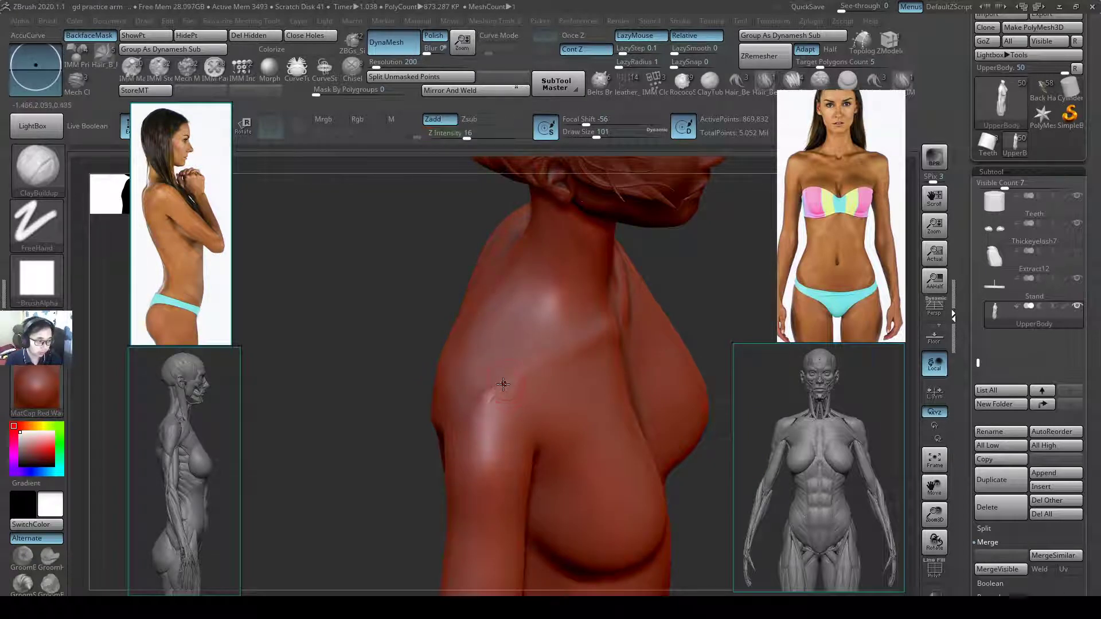
{"action": "right_click_drag", "start_coordinate": [591, 331], "coordinate": [661, 321]}
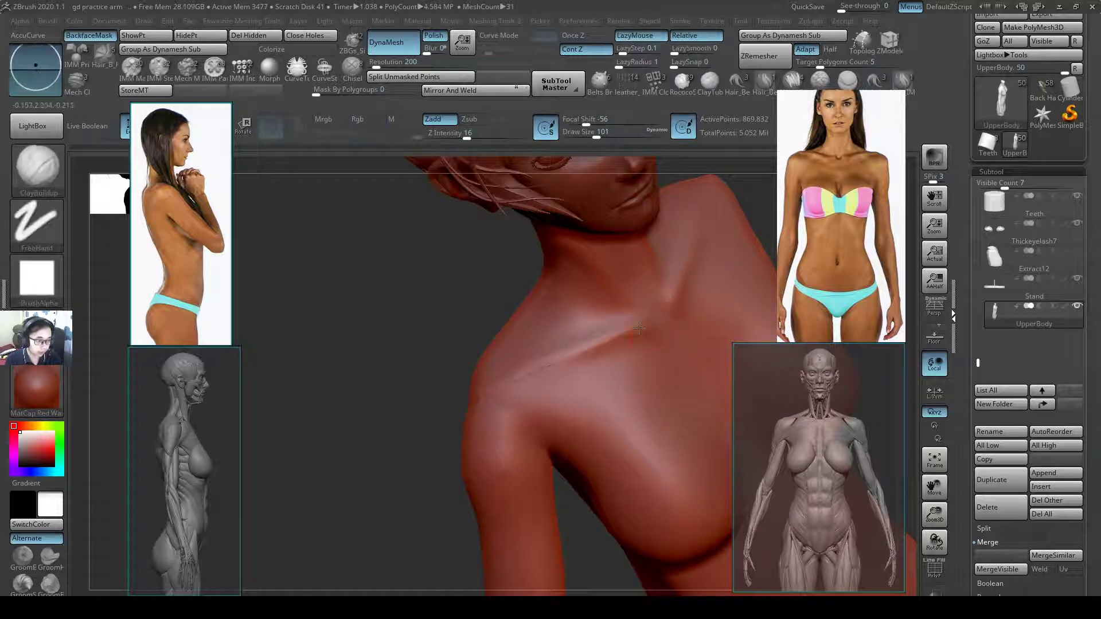
{"action": "right_click_drag", "start_coordinate": [496, 380], "coordinate": [490, 385]}
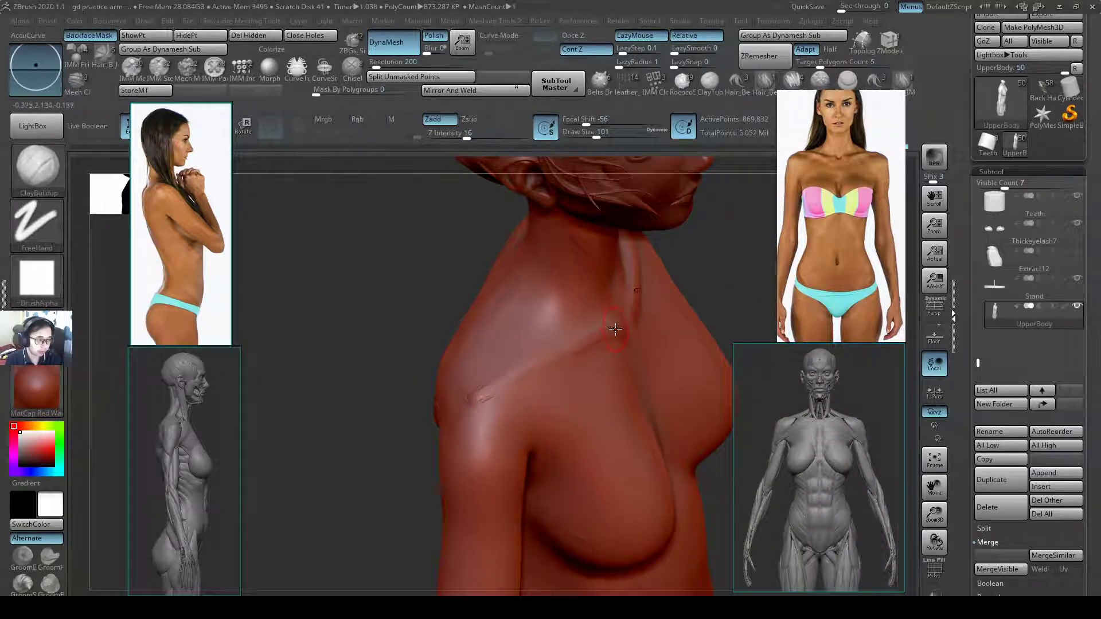
- Smooth the collarbone and its outer end at Z Intensity 19, and reduce the ClayBuildup draw size to 77
{"action": "key", "text": "shift"}
{"action": "left_click_drag", "start_coordinate": [477, 398], "coordinate": [492, 396]}
{"action": "key", "text": "shift"}
{"action": "key", "text": "shift"}
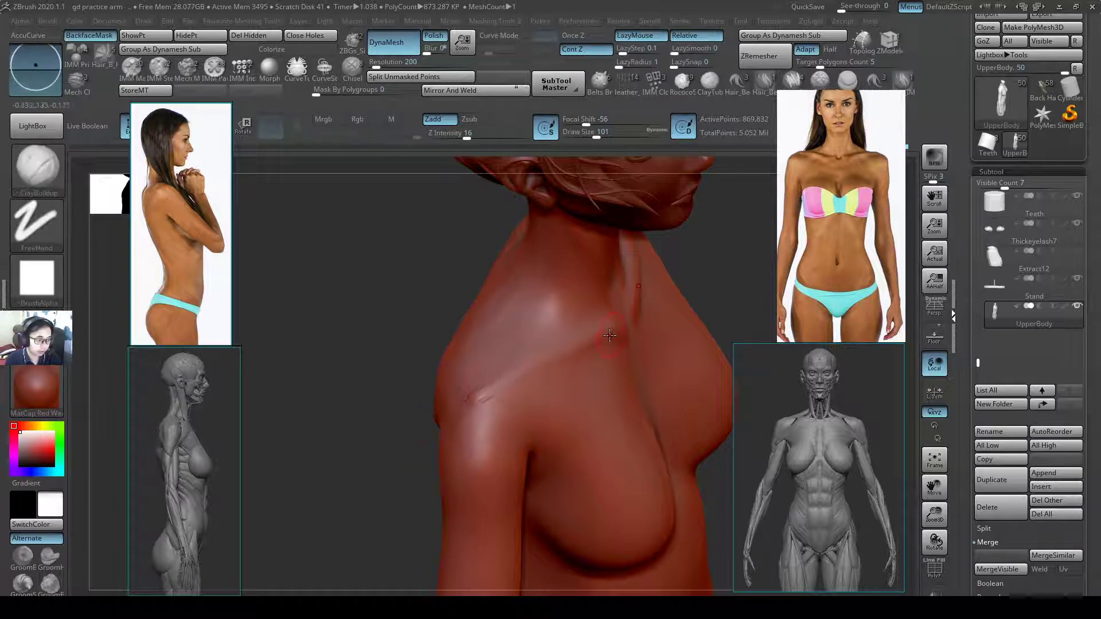
{"action": "left_click_drag", "start_coordinate": [491, 138], "coordinate": [470, 139]}
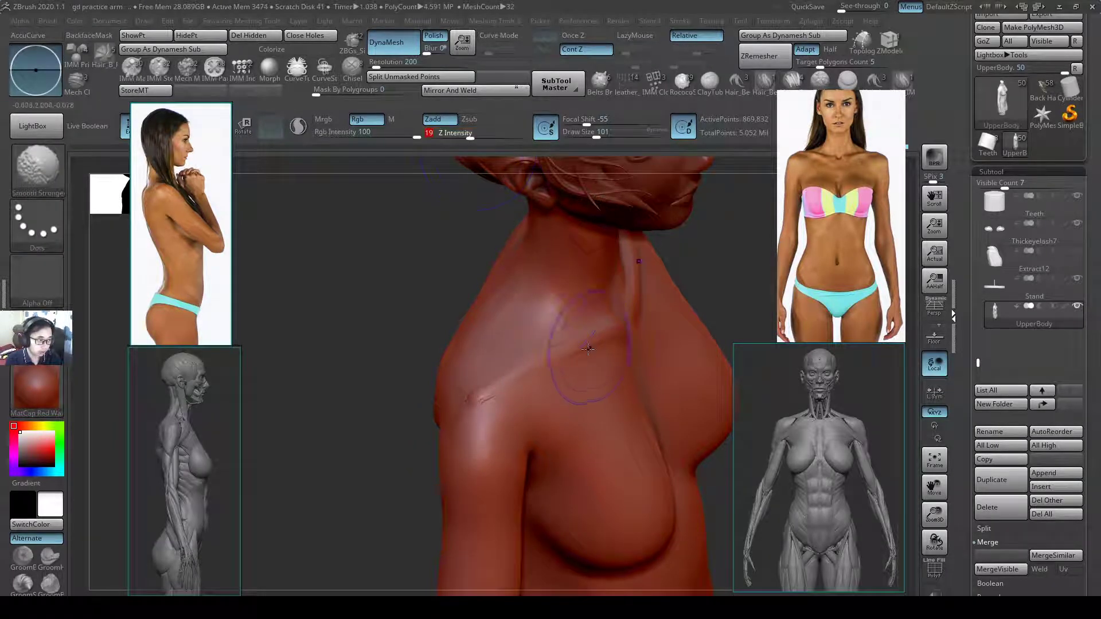
{"action": "key", "text": "s"}
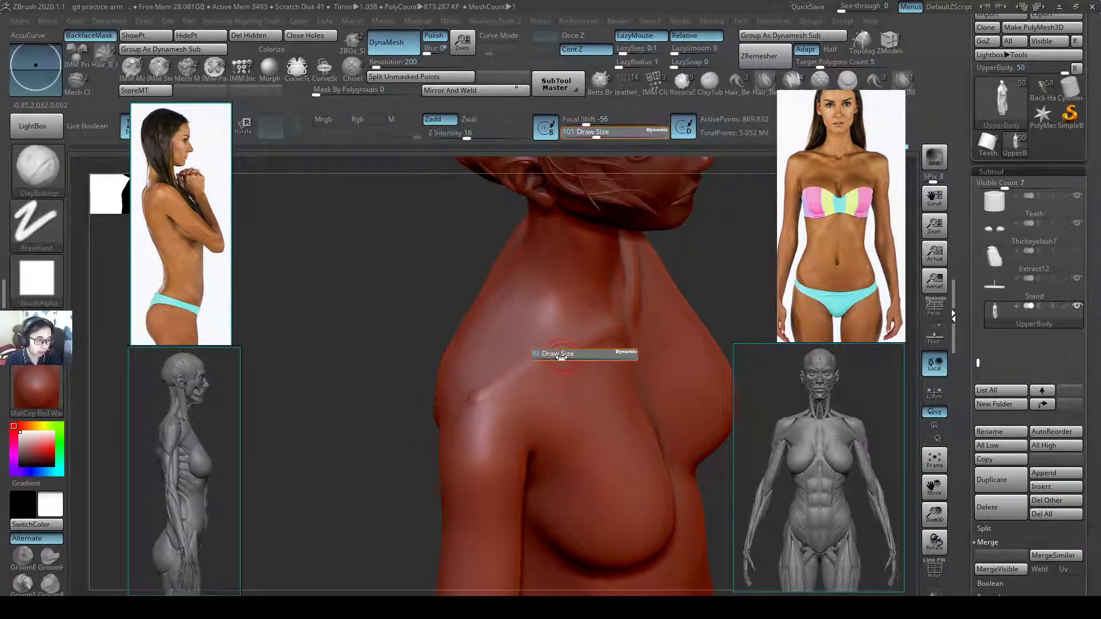
{"action": "key", "text": "shift"}
{"action": "right_click_drag", "start_coordinate": [610, 311], "coordinate": [599, 294]}
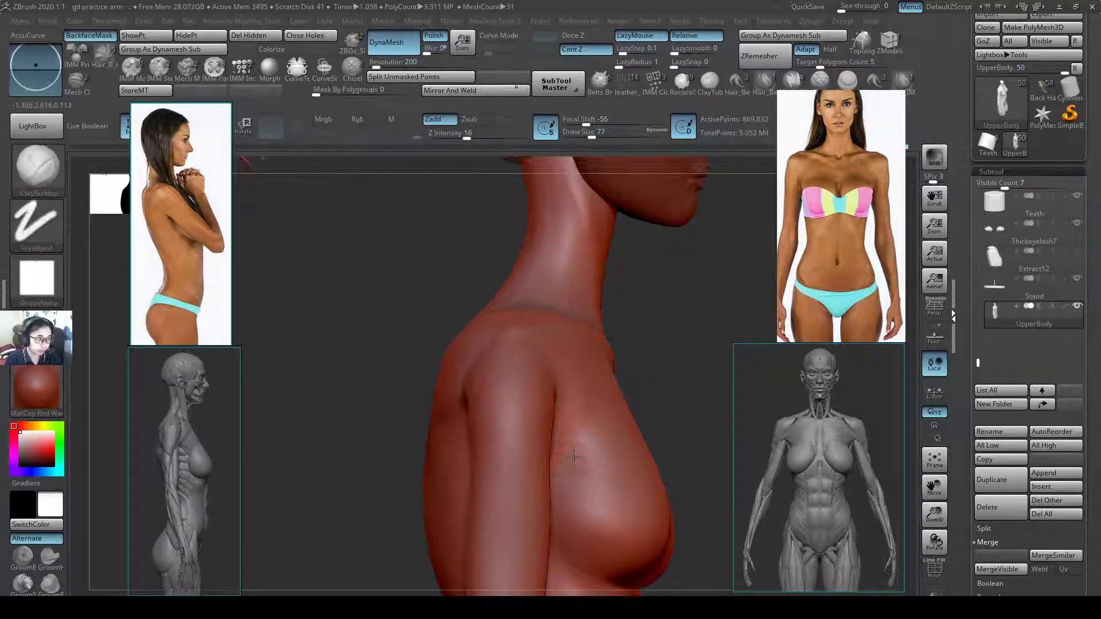
- Add clay behind the shoulder above the rear armpit with ClayBuildup at draw size 101 and smooth it
{"action": "right_click_drag", "start_coordinate": [577, 463], "coordinate": [578, 510], "text": "alt"}
{"action": "mouse_move", "coordinate": [551, 390]}
{"action": "right_mouse_down"}
{"action": "mouse_move", "coordinate": [624, 378]}
{"action": "mouse_move", "coordinate": [607, 391]}
{"action": "right_mouse_up"}
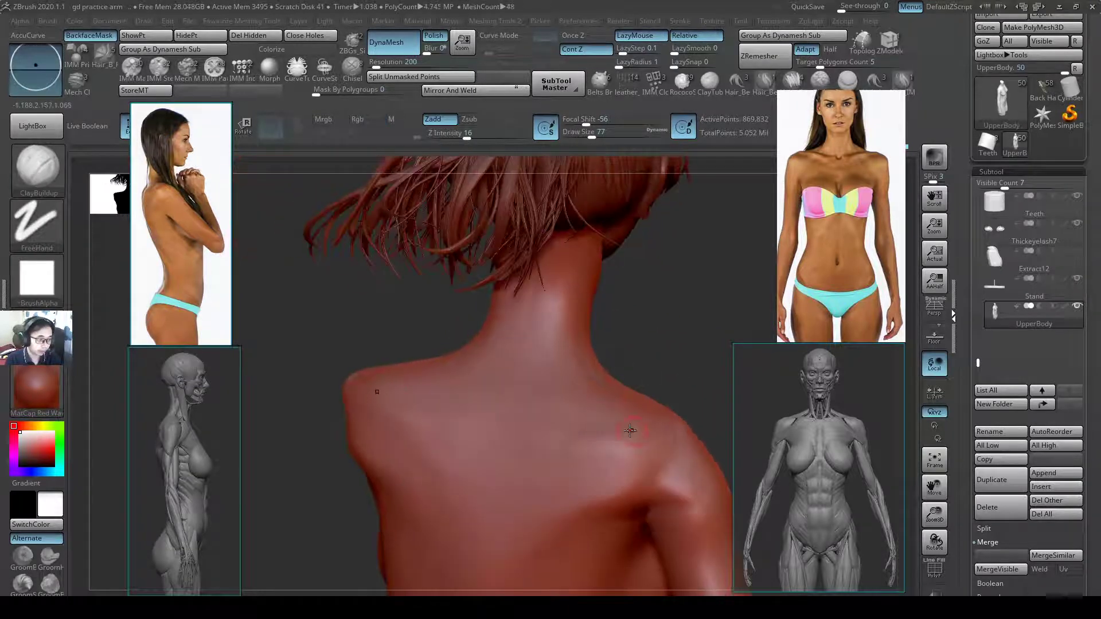
{"action": "right_click_drag", "start_coordinate": [631, 430], "coordinate": [560, 396]}
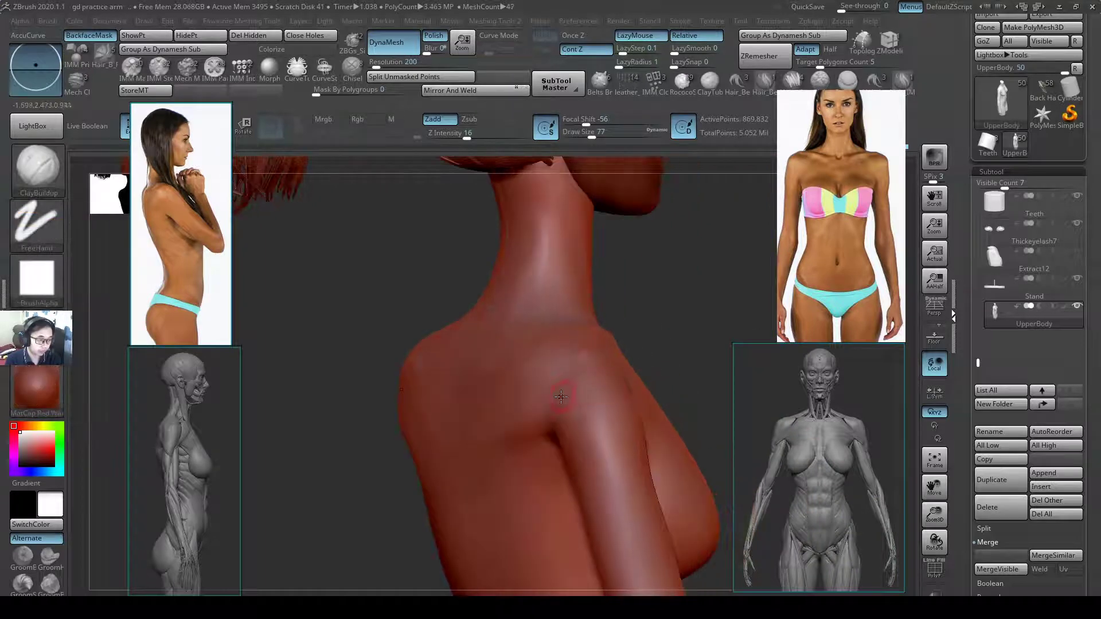
{"action": "key", "text": "bracketright"}
{"action": "key", "text": "bracketright"}
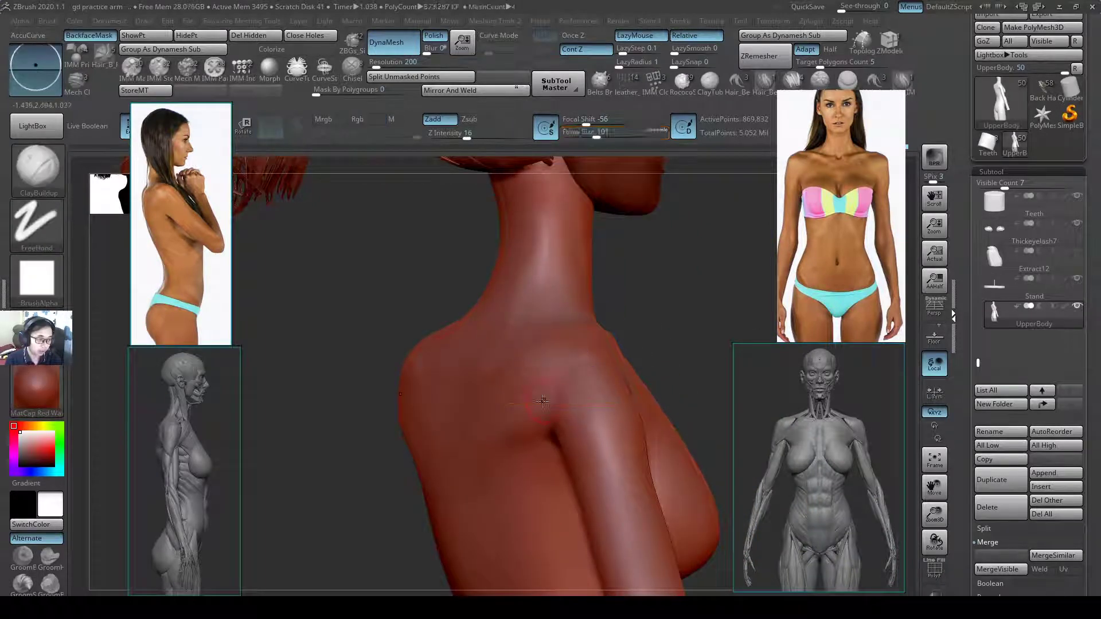
{"action": "key", "text": "shift"}
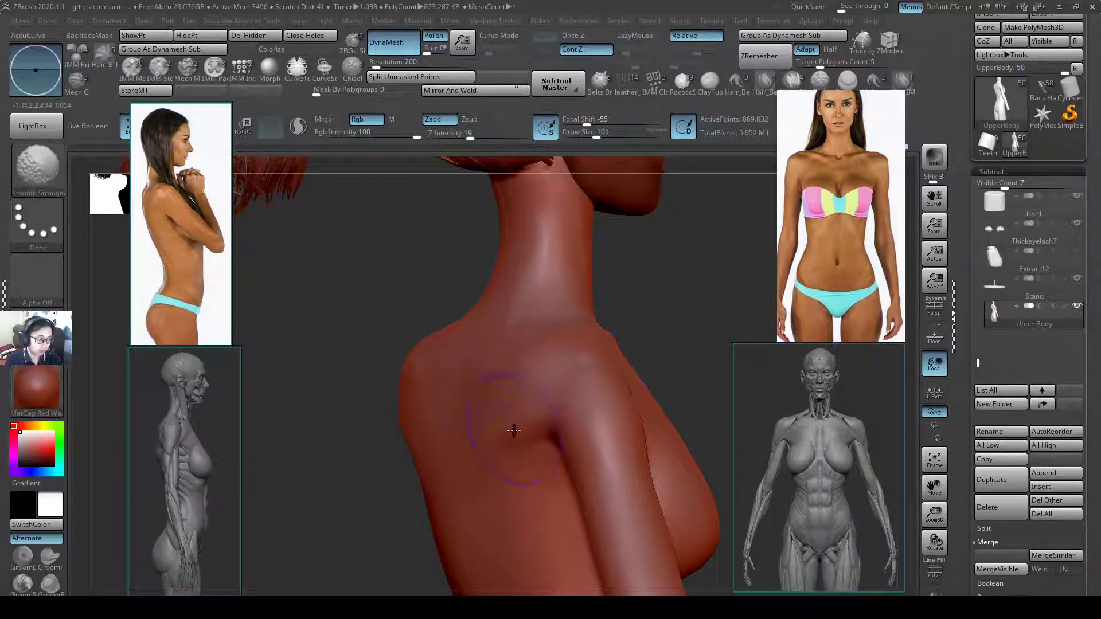
- Smooth the transition between the chest and the front of the armpit at draw size 128
{"action": "mouse_move", "coordinate": [561, 420]}
{"action": "right_mouse_down"}
{"action": "mouse_move", "coordinate": [596, 429]}
{"action": "mouse_move", "coordinate": [558, 394]}
{"action": "mouse_move", "coordinate": [541, 394]}
{"action": "right_mouse_up"}
{"action": "key", "text": "bracketright"}
{"action": "key", "text": "bracketright"}
{"action": "key", "text": "shift"}
{"action": "left_click_drag", "start_coordinate": [541, 393], "coordinate": [551, 397], "text": "shift"}
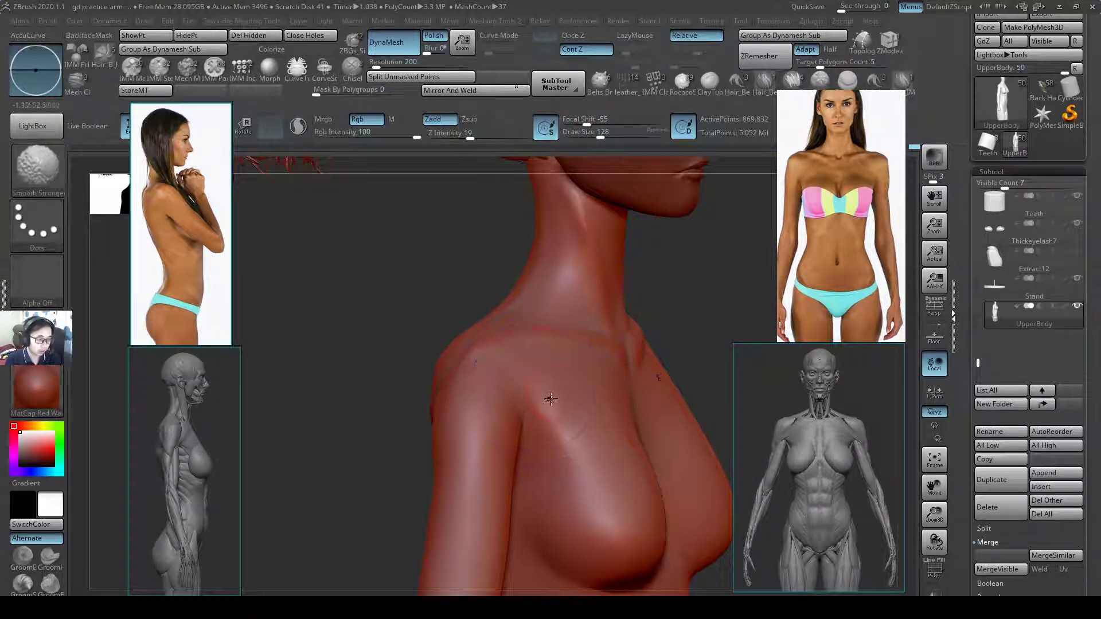
{"action": "key", "text": "shift"}
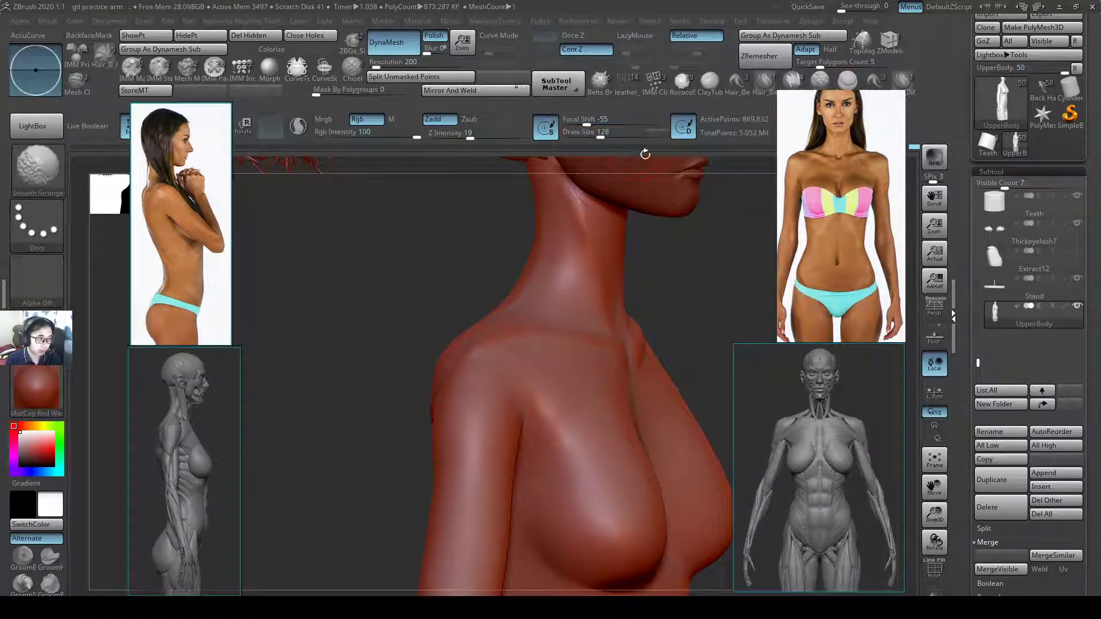
- Refine the crease at the front of the armpit with the Smooth brush at draw size 54
{"action": "key", "text": "s"}
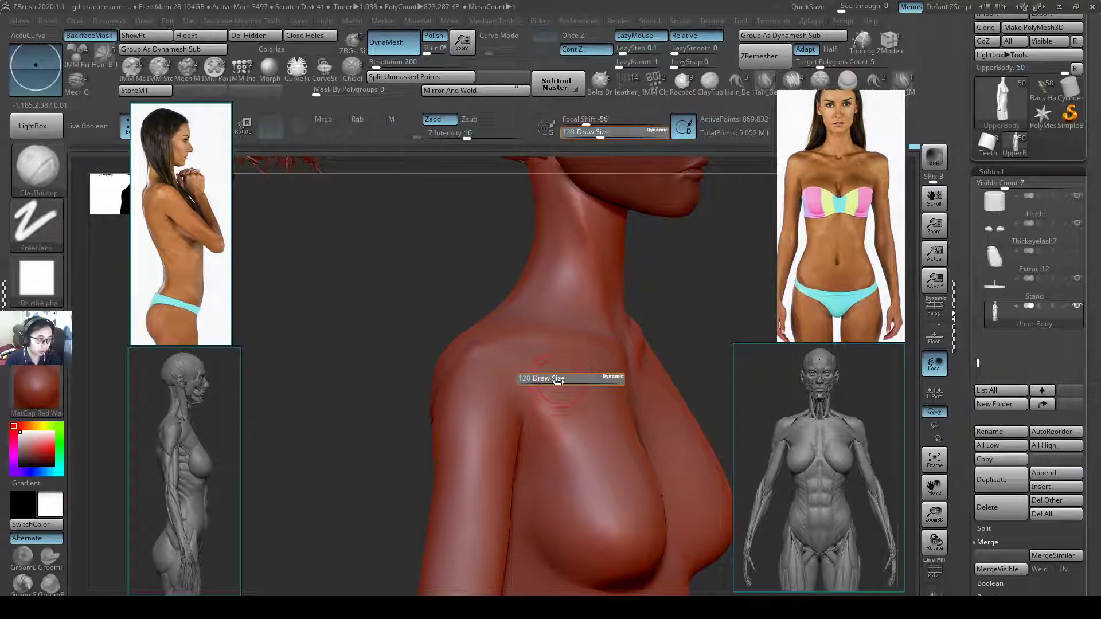
{"action": "left_click_drag", "start_coordinate": [548, 395], "coordinate": [554, 407], "text": "shift"}
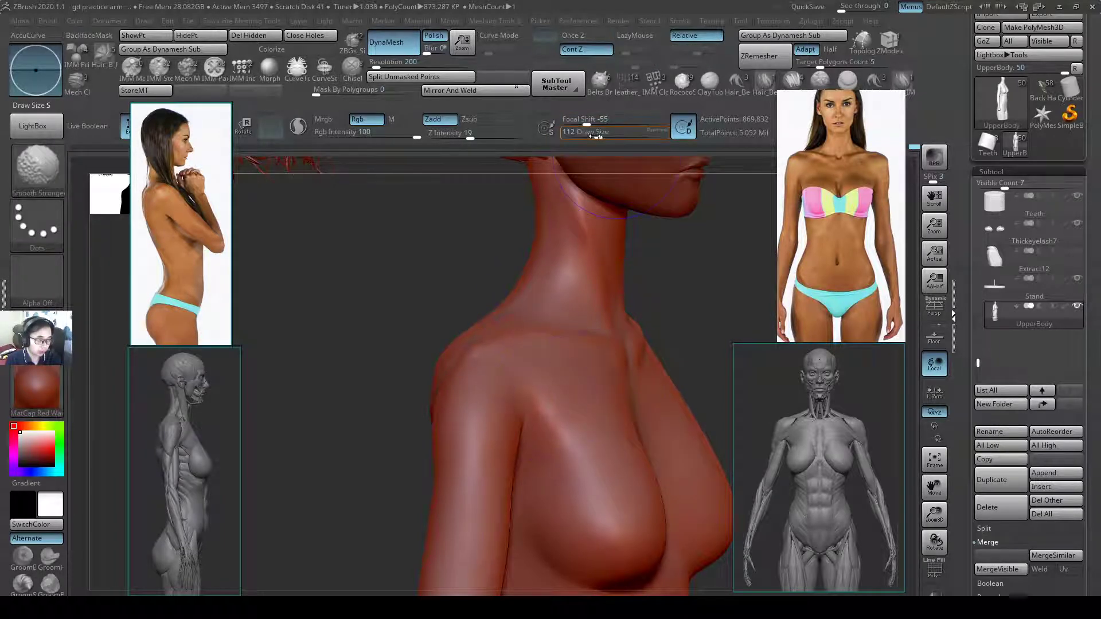
{"action": "left_click_drag", "start_coordinate": [597, 133], "coordinate": [588, 133]}
{"action": "left_click_drag", "start_coordinate": [550, 401], "coordinate": [553, 418], "text": "shift"}
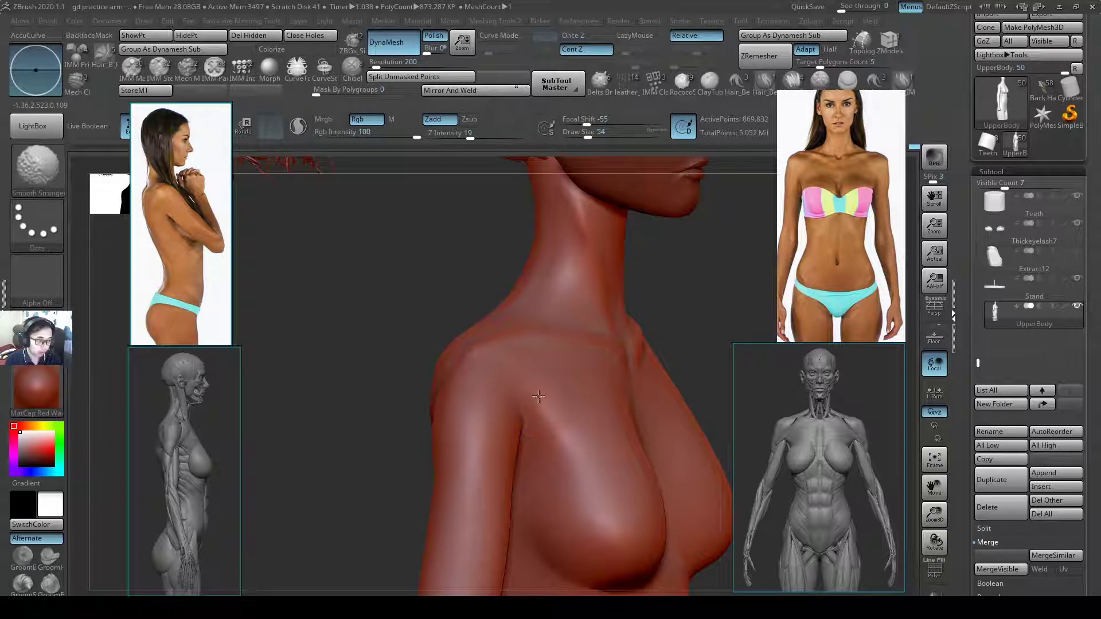
{"action": "mouse_move", "coordinate": [569, 430]}
{"action": "right_mouse_down", "text": "shift"}
{"action": "mouse_move", "coordinate": [599, 424]}
{"action": "mouse_move", "coordinate": [510, 397]}
{"action": "mouse_move", "coordinate": [491, 356]}
{"action": "mouse_move", "coordinate": [405, 332]}
{"action": "right_mouse_up", "text": "shift"}
{"action": "mouse_move", "coordinate": [612, 384]}
{"action": "right_mouse_down", "text": "shift"}
{"action": "mouse_move", "coordinate": [613, 336]}
{"action": "mouse_move", "coordinate": [542, 353]}
{"action": "right_mouse_up", "text": "shift"}
{"action": "key", "text": "b"}
{"action": "key", "text": "s"}
{"action": "key", "text": "h"}
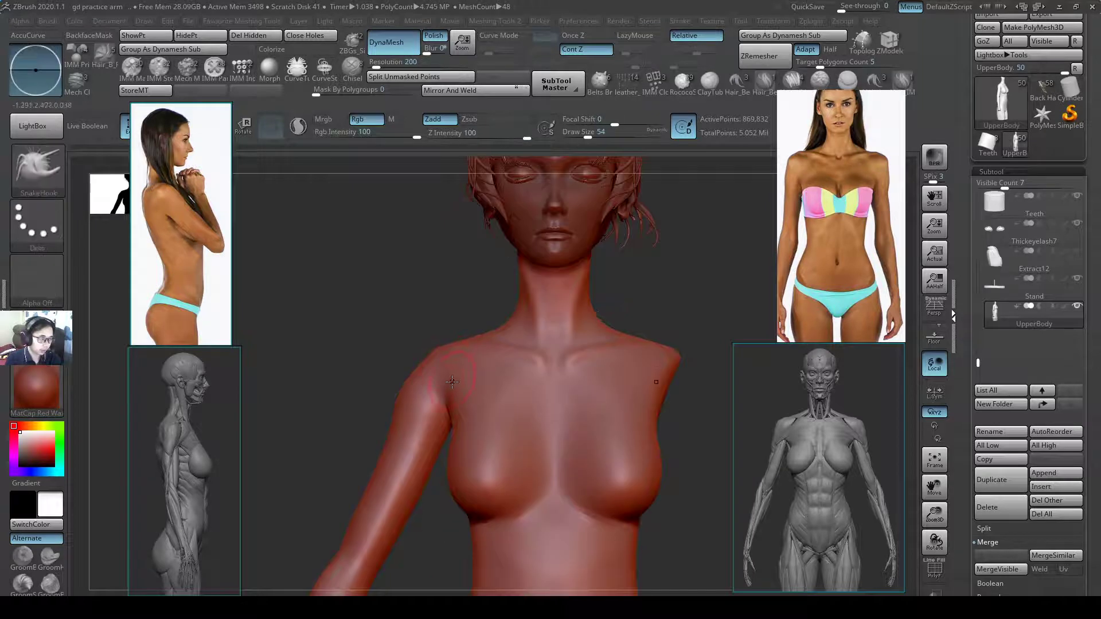
- Build up the front of the shoulder across the armpit into the chest with ClayBuildup at draw size 120, and smooth the strokes
{"action": "right_click_drag", "start_coordinate": [451, 382], "coordinate": [529, 348], "text": "alt"}
{"action": "right_click_drag", "start_coordinate": [529, 348], "coordinate": [545, 361], "text": "ctrl"}
{"action": "key", "text": "b"}
{"action": "key", "text": "c"}
{"action": "key", "text": "b"}
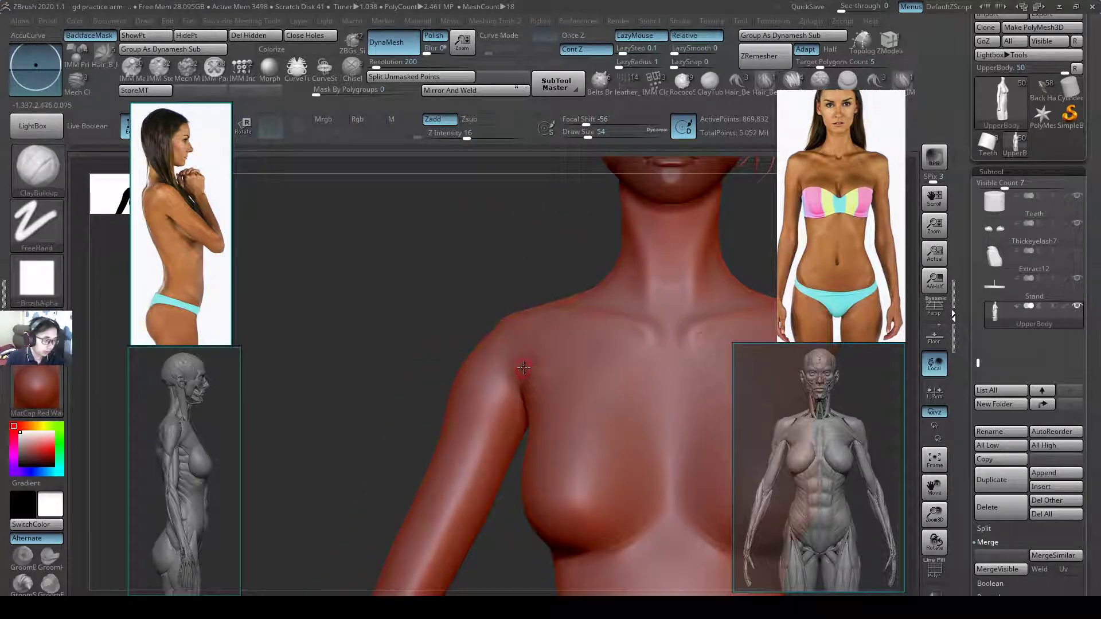
{"action": "key", "text": "s"}
{"action": "left_click_drag", "start_coordinate": [529, 373], "coordinate": [540, 371]}
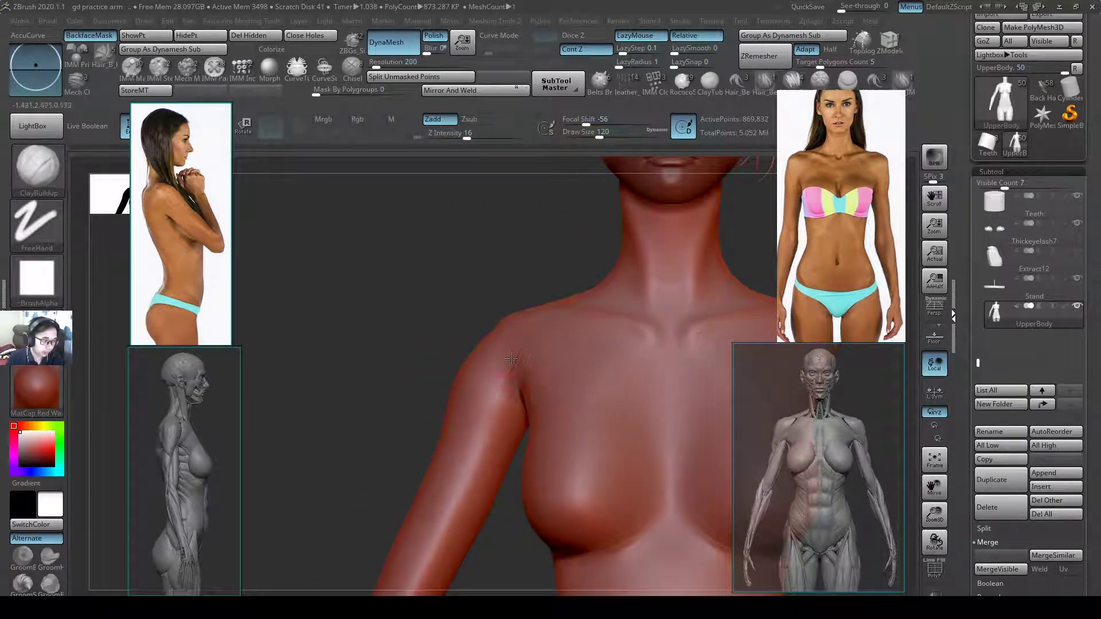
{"action": "right_click_drag", "start_coordinate": [551, 379], "coordinate": [605, 367], "text": "alt"}
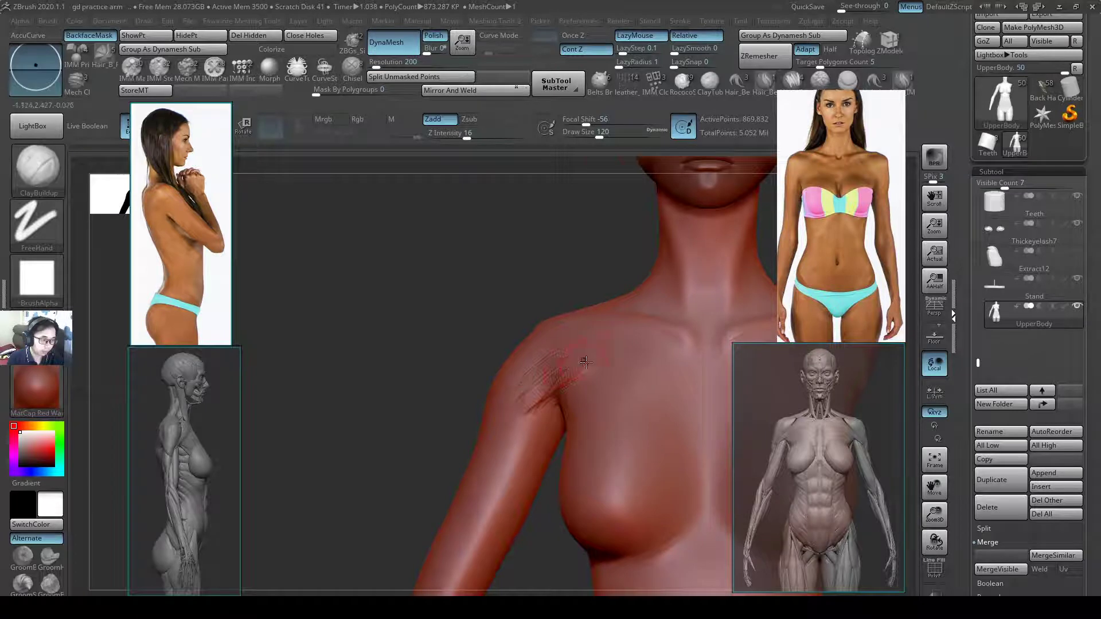
{"action": "right_click_drag", "start_coordinate": [585, 362], "coordinate": [614, 363]}
{"action": "left_click_drag", "start_coordinate": [572, 369], "coordinate": [545, 381], "text": "shift"}
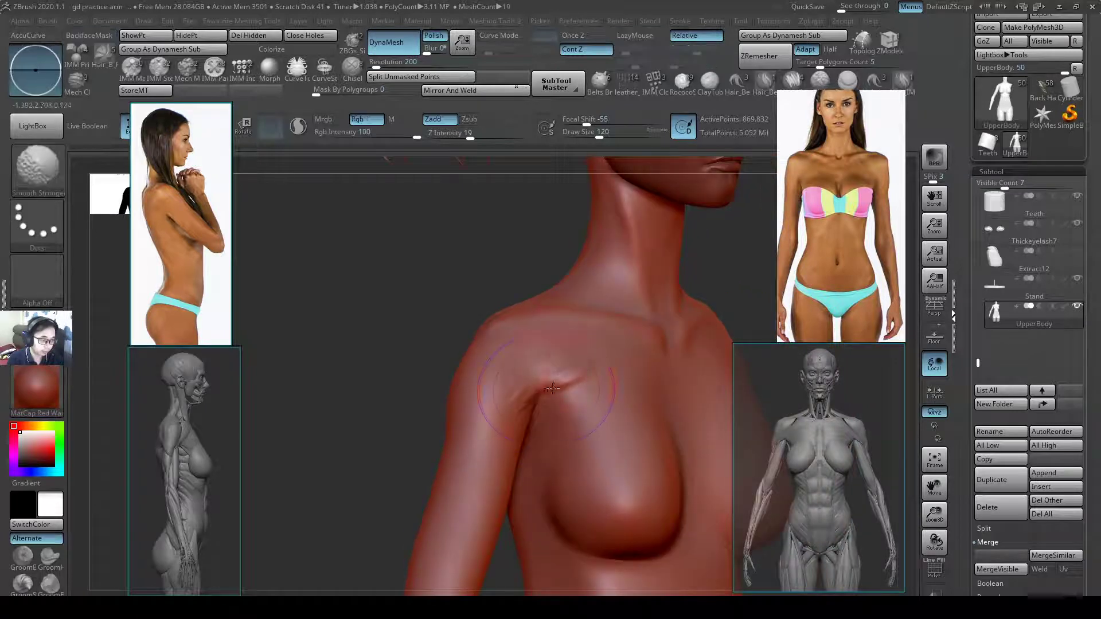
- Reshape the crease at the front of the armpit with the SnakeHook brush at draw size 87
{"action": "right_click_drag", "start_coordinate": [572, 395], "coordinate": [586, 388]}
{"action": "key", "text": "b"}
{"action": "key", "text": "s"}
{"action": "key", "text": "h"}
{"action": "key", "text": "s"}
{"action": "left_click_drag", "start_coordinate": [586, 386], "coordinate": [576, 387]}
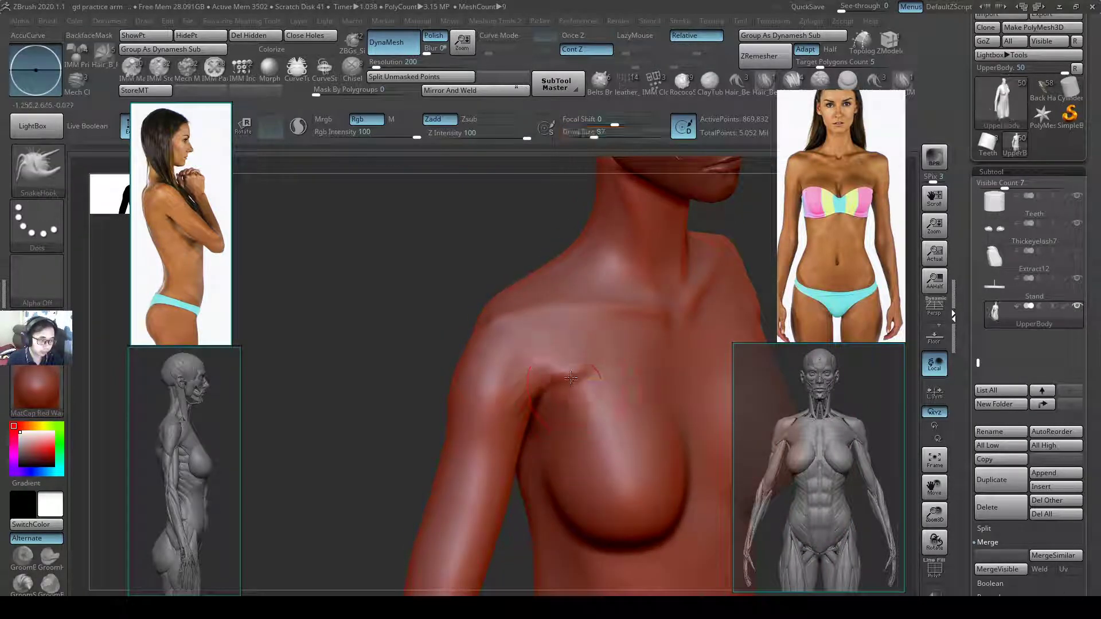
{"action": "right_click_drag", "start_coordinate": [569, 377], "coordinate": [568, 422]}
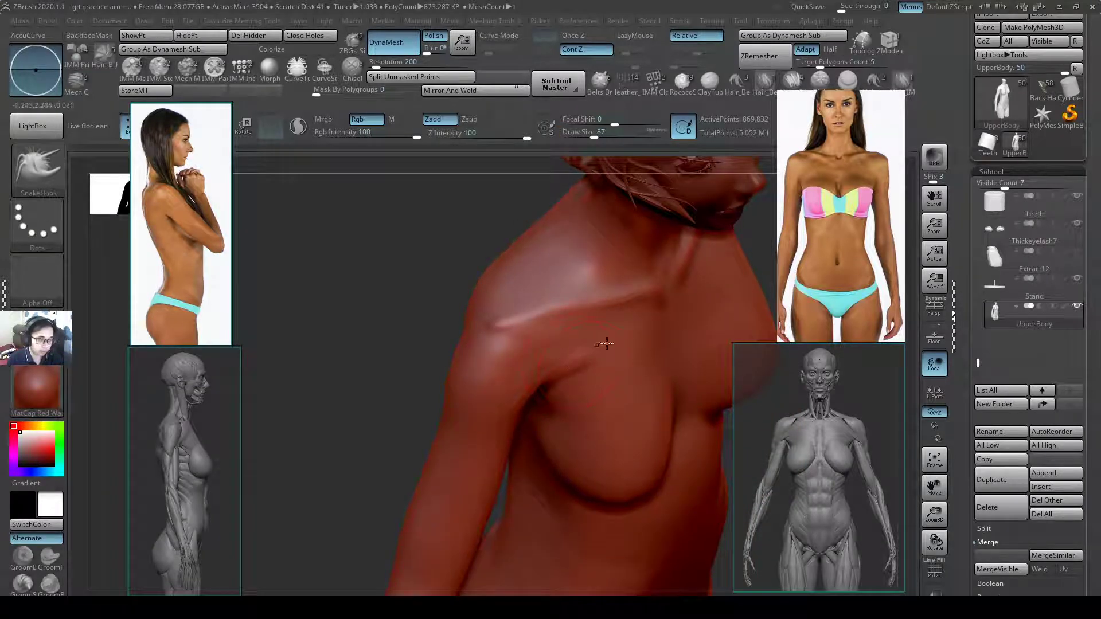
- Smooth the front armpit fold at draw size 62, and flatten its transition to the chest with hPolish at draw size 154
{"action": "left_click_drag", "start_coordinate": [816, 419], "coordinate": [781, 446], "text": "ctrl+alt"}
{"action": "key", "text": "Escape"}
{"action": "right_click_drag", "start_coordinate": [588, 390], "coordinate": [591, 372]}
{"action": "key", "text": "s"}
{"action": "left_click_drag", "start_coordinate": [594, 371], "coordinate": [587, 371]}
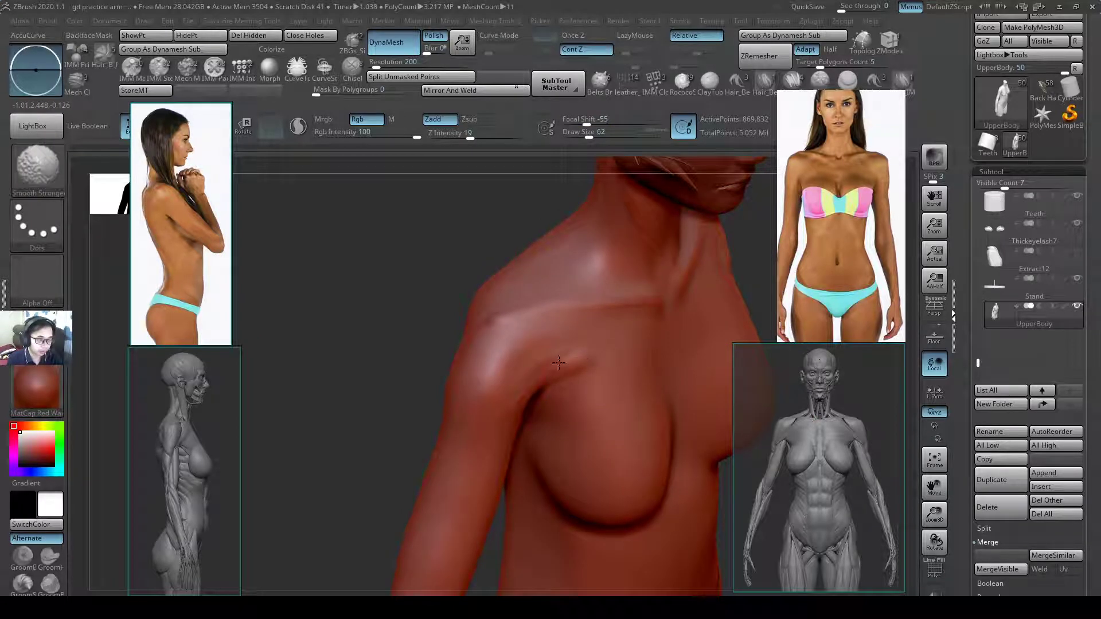
{"action": "right_click_drag", "start_coordinate": [558, 362], "coordinate": [586, 363]}
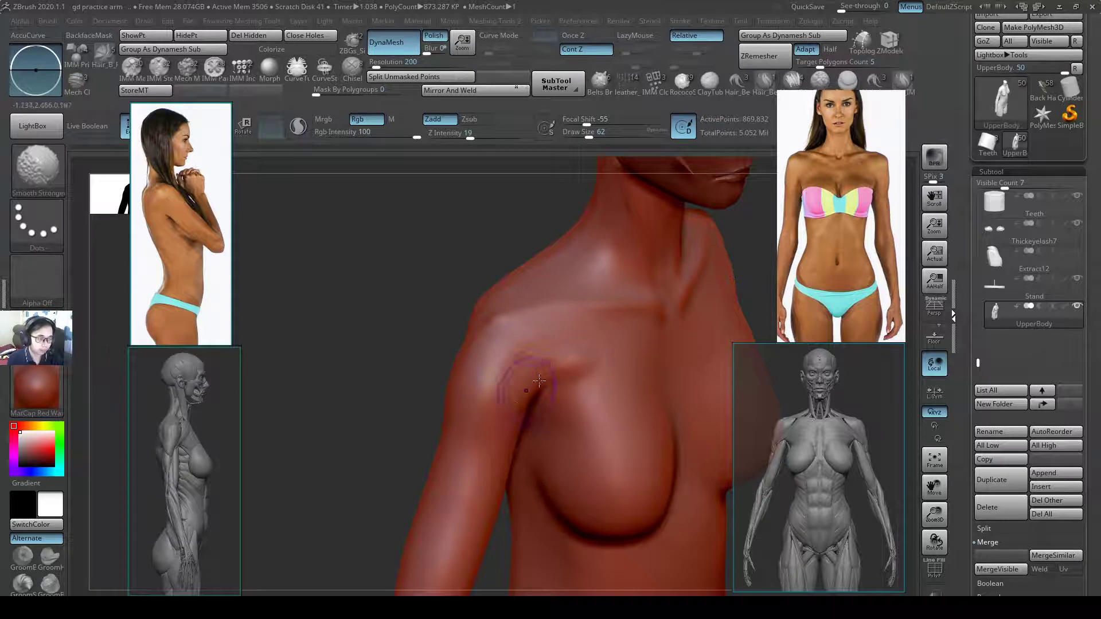
{"action": "key", "text": "s"}
{"action": "left_click_drag", "start_coordinate": [578, 365], "coordinate": [589, 361]}
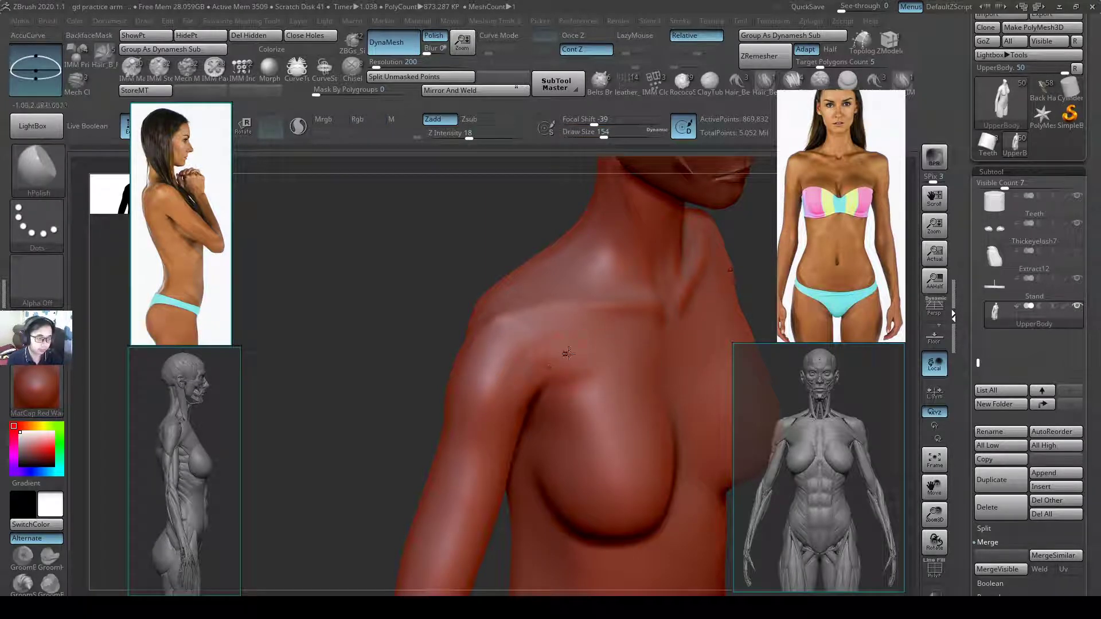
- Pull the armpit fold into shape between the upper arm and chest with SnakeHook at a smaller draw size
{"action": "right_click_drag", "start_coordinate": [577, 348], "coordinate": [571, 335]}
{"action": "key", "text": "b"}
{"action": "key", "text": "s"}
{"action": "key", "text": "h"}
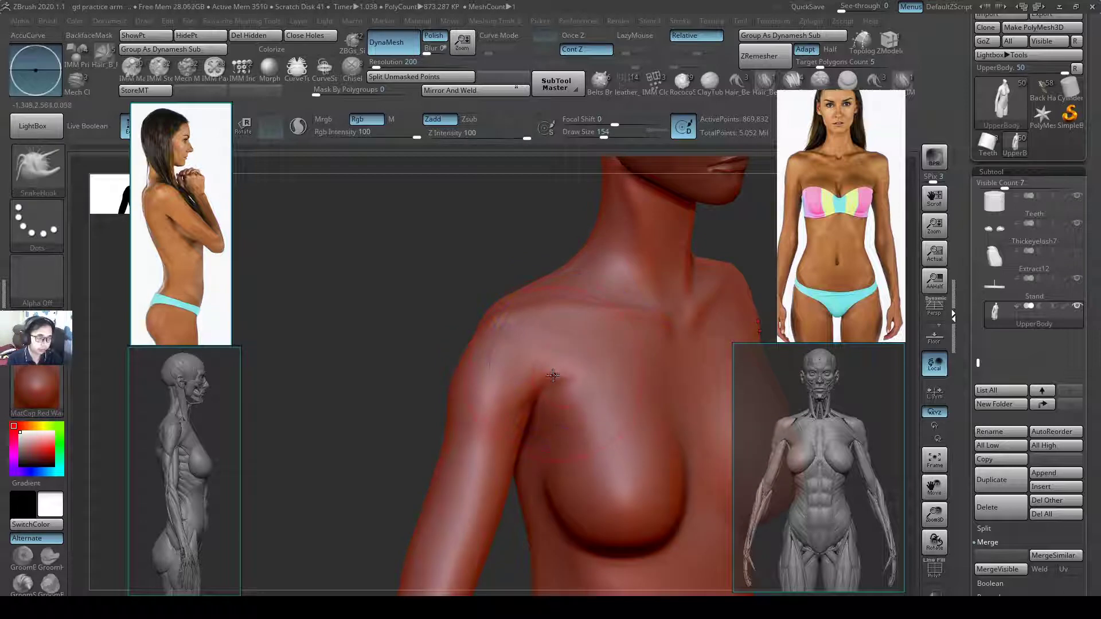
{"action": "key", "text": "bracketleft"}
{"action": "key", "text": "s"}
{"action": "mouse_move", "coordinate": [559, 380]}
{"action": "left_mouse_down"}
{"action": "mouse_move", "coordinate": [570, 380]}
{"action": "mouse_move", "coordinate": [509, 401]}
{"action": "left_mouse_up"}
{"action": "key", "text": "s"}
{"action": "key", "text": "s"}
- Adjust the front contour between shoulder and chest from the front view with SnakeHook at draw size 87
{"action": "right_click_drag", "start_coordinate": [437, 367], "coordinate": [441, 304], "text": "ctrl"}
{"action": "right_click_drag", "start_coordinate": [601, 304], "coordinate": [611, 375], "text": "shift"}
{"action": "key", "text": "s"}
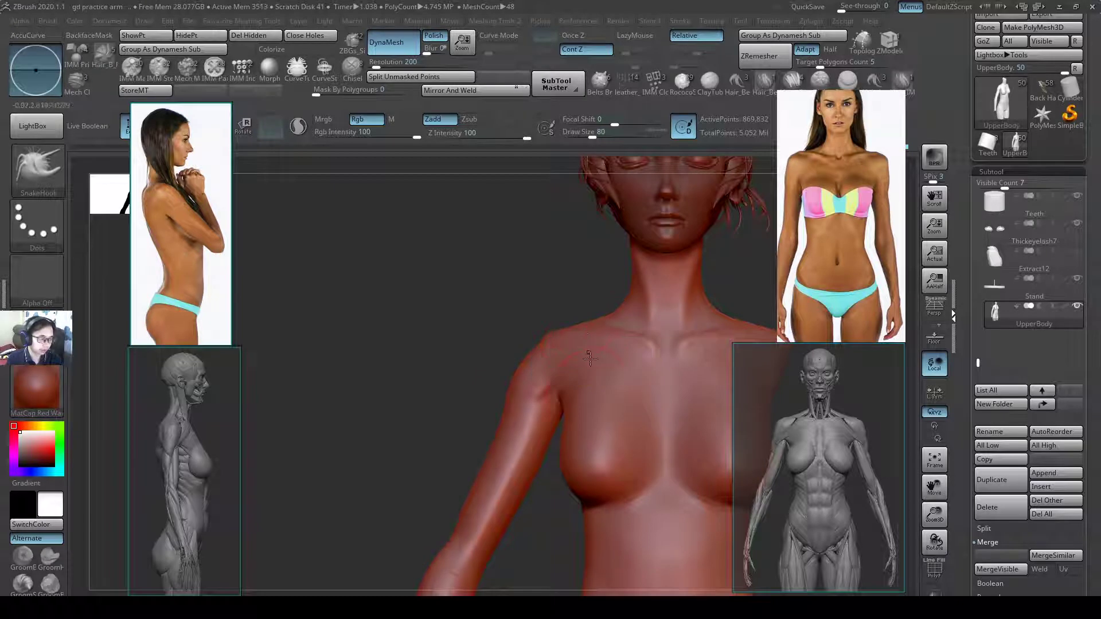
{"action": "key", "text": "s"}
{"action": "mouse_move", "coordinate": [578, 382]}
{"action": "left_mouse_down"}
{"action": "mouse_move", "coordinate": [549, 393]}
{"action": "mouse_move", "coordinate": [580, 382]}
{"action": "left_mouse_up"}
{"action": "key", "text": "s"}
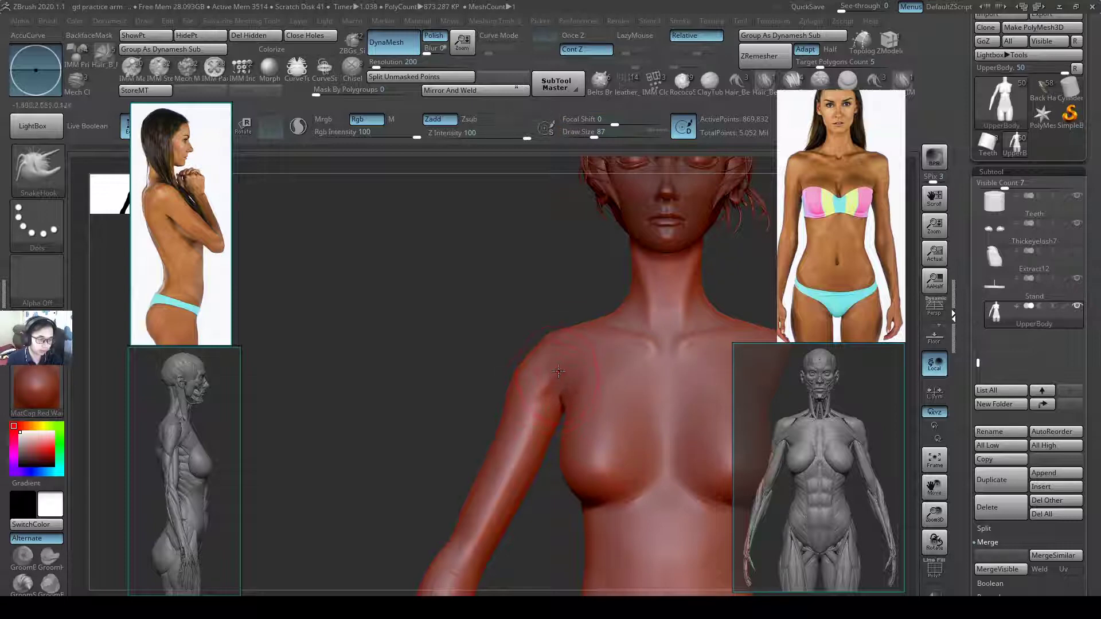
{"action": "mouse_move", "coordinate": [559, 371]}
{"action": "right_mouse_down", "text": "ctrl"}
{"action": "mouse_move", "coordinate": [572, 363]}
{"action": "mouse_move", "coordinate": [573, 386]}
{"action": "mouse_move", "coordinate": [558, 352]}
{"action": "right_mouse_up", "text": "ctrl"}
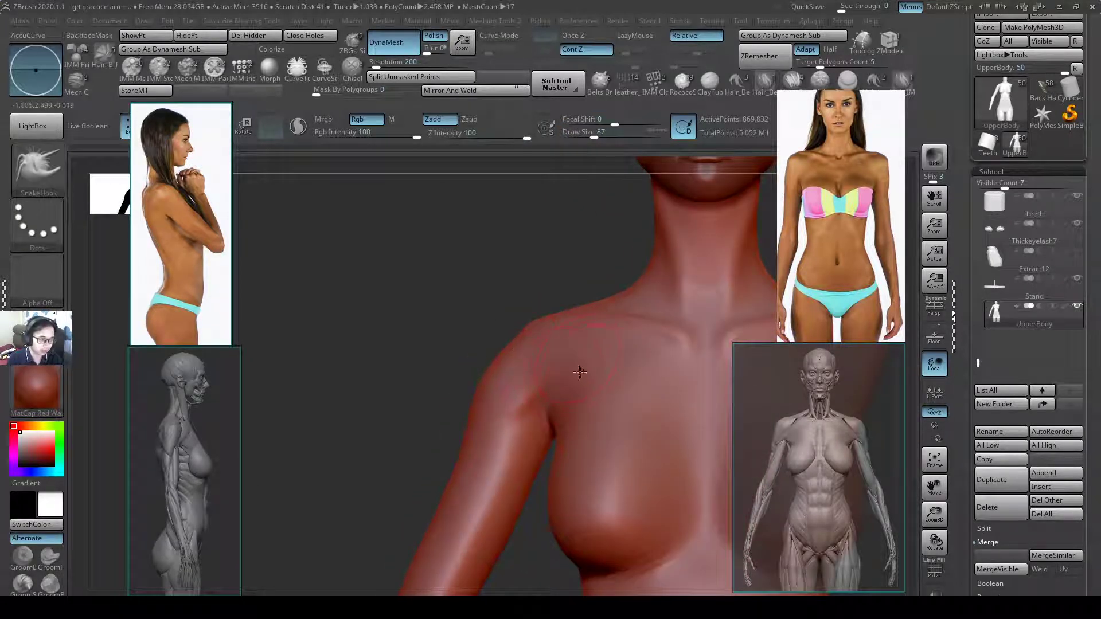
{"action": "mouse_move", "coordinate": [558, 378]}
{"action": "right_mouse_down"}
{"action": "mouse_move", "coordinate": [647, 364]}
{"action": "mouse_move", "coordinate": [623, 365]}
{"action": "right_mouse_up"}
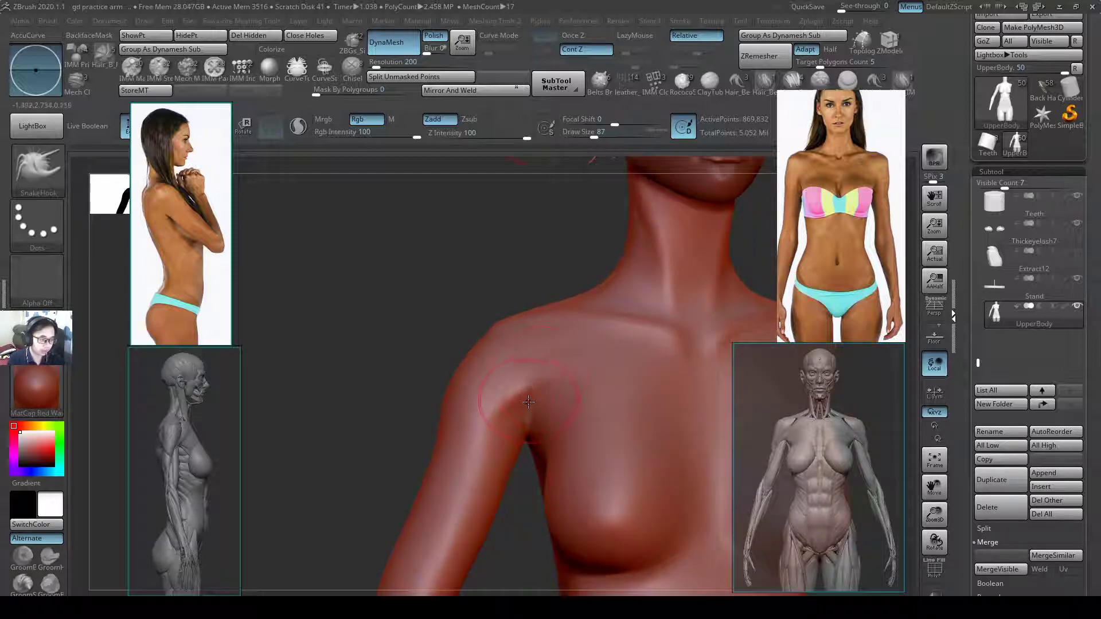
- Swell the armpit crease with the Inflat brush at draw size 87, and smooth it at draw size 80
{"action": "key", "text": "b"}
{"action": "key", "text": "i"}
{"action": "key", "text": "n"}
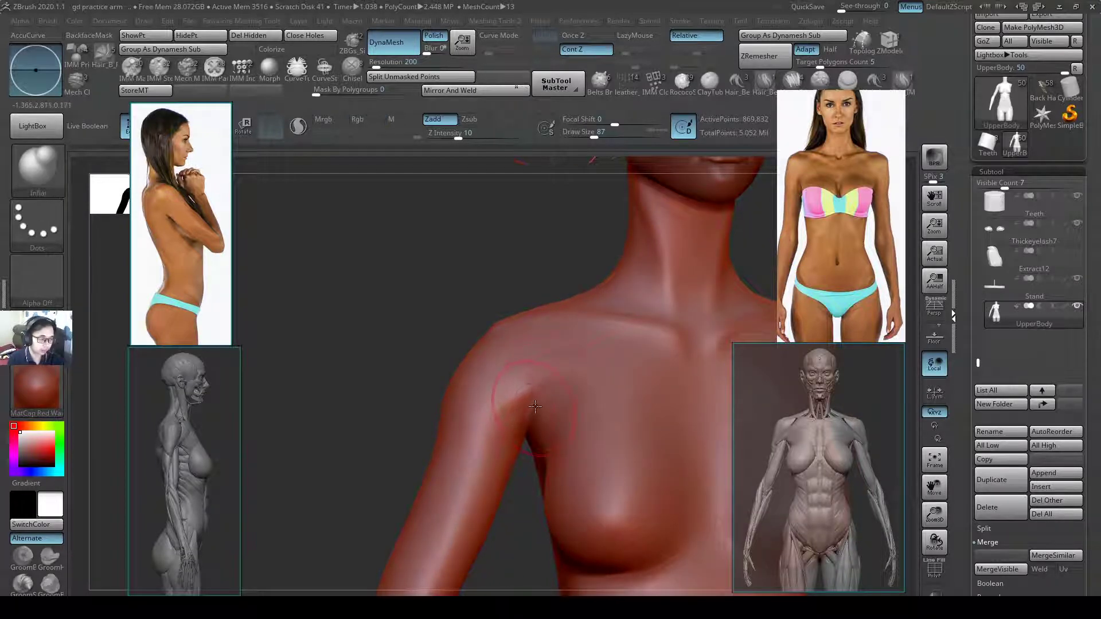
{"action": "key", "text": "shift"}
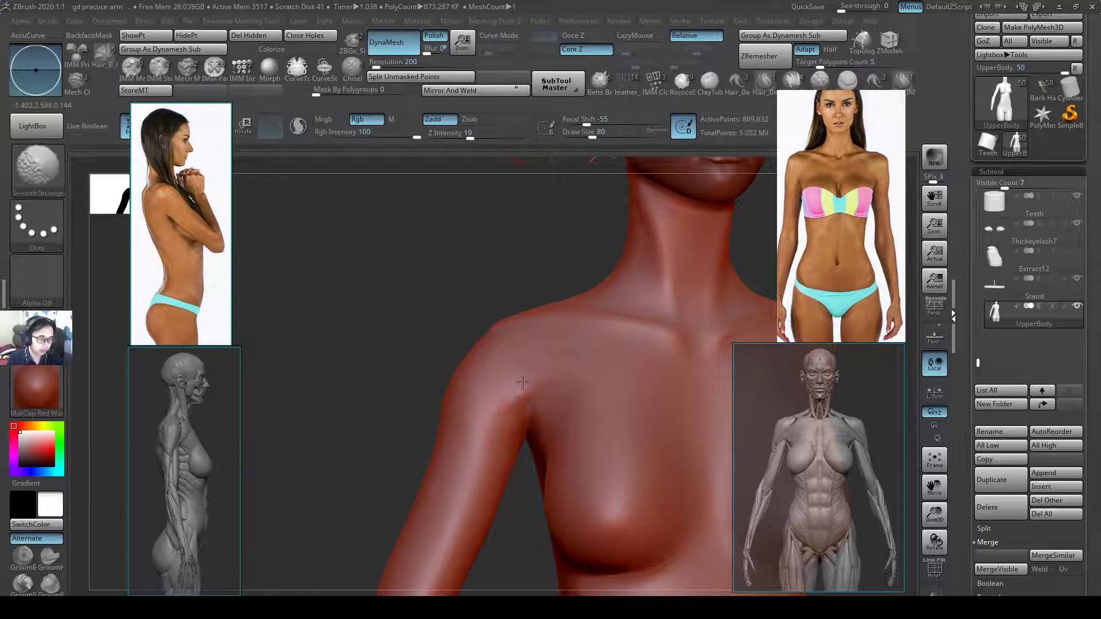
{"action": "right_click_drag", "start_coordinate": [522, 405], "coordinate": [571, 380]}
- Refine the inner end of the armpit fold with SnakeHook at draw size 68
{"action": "key", "text": "s"}
{"action": "left_click", "coordinate": [545, 383]}
{"action": "key", "text": "b"}
{"action": "key", "text": "s"}
{"action": "key", "text": "h"}
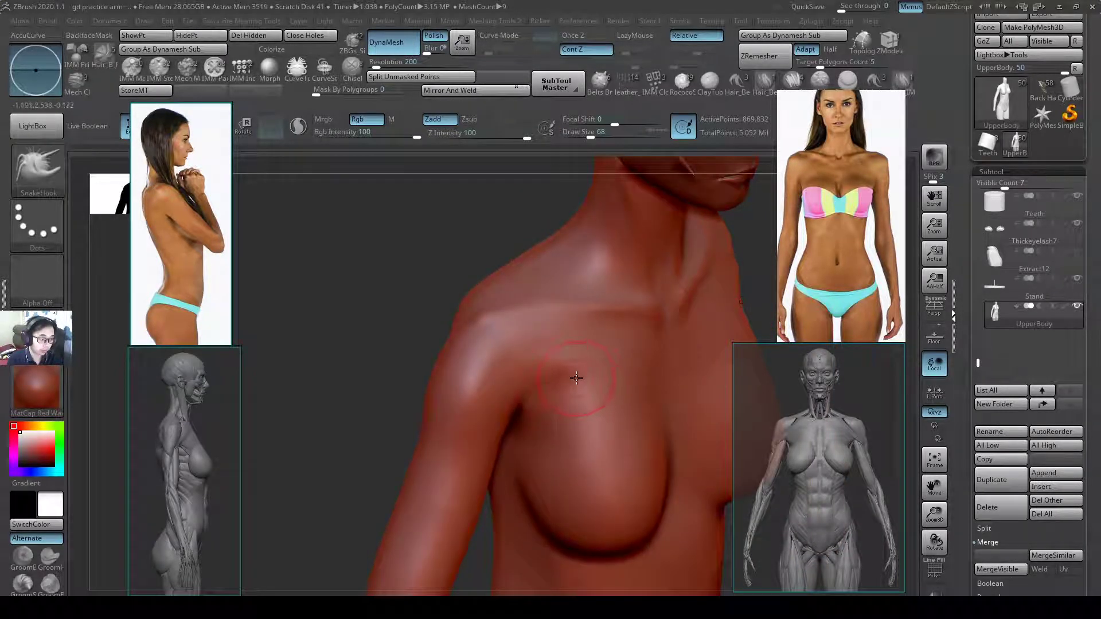
- Set the Smooth brush's Z Intensity to 48 and soften the fold between armpit and chest at draw size 77
{"action": "key", "text": "s"}
{"action": "left_click", "coordinate": [576, 378]}
{"action": "key", "text": "shift"}
{"action": "left_click", "coordinate": [492, 135], "text": "shift"}
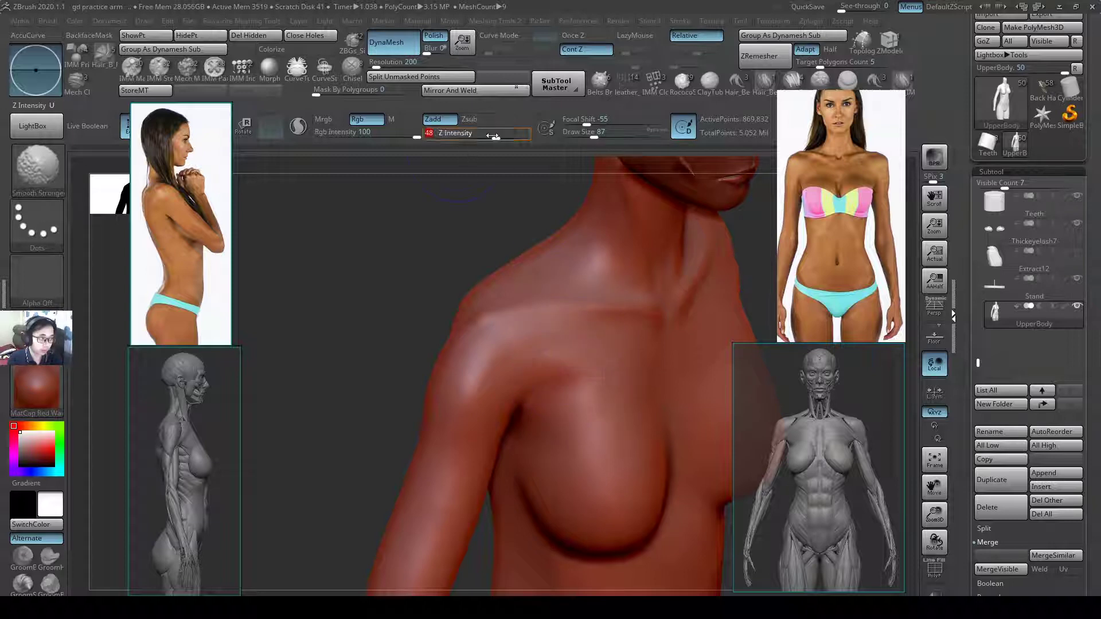
{"action": "key", "text": "s"}
{"action": "left_click", "coordinate": [596, 379]}
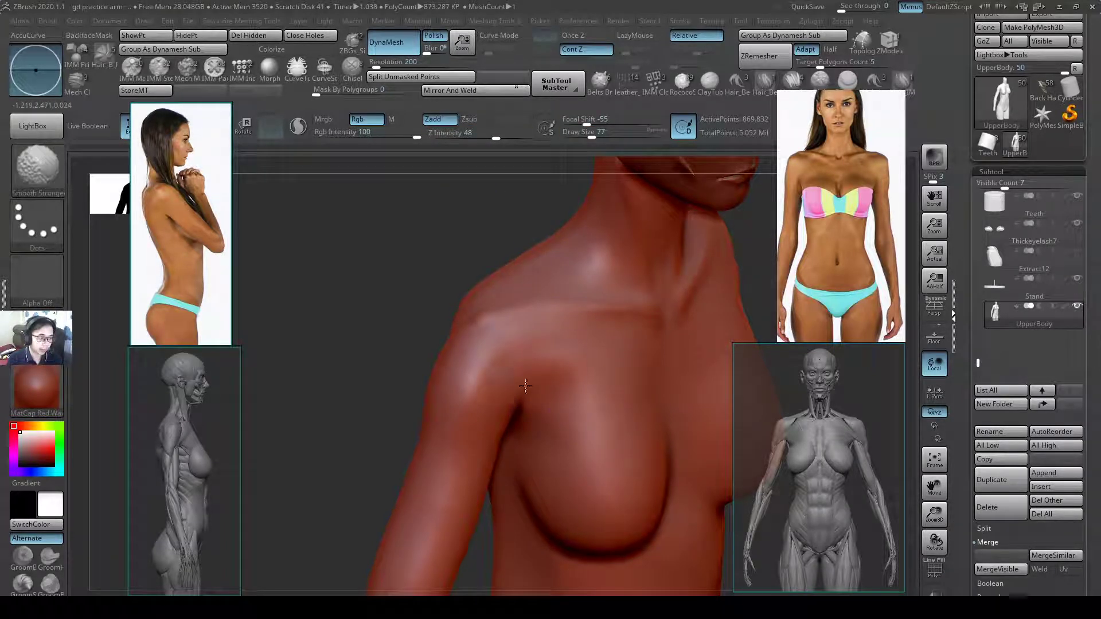
- Adjust the shoulder's shape from the side with SnakeHook at draw size 101
{"action": "mouse_move", "coordinate": [572, 381]}
{"action": "right_mouse_down", "text": "ctrl"}
{"action": "mouse_move", "coordinate": [572, 338]}
{"action": "mouse_move", "coordinate": [542, 336]}
{"action": "mouse_move", "coordinate": [554, 382]}
{"action": "mouse_move", "coordinate": [560, 374]}
{"action": "mouse_move", "coordinate": [555, 401]}
{"action": "right_mouse_up", "text": "ctrl"}
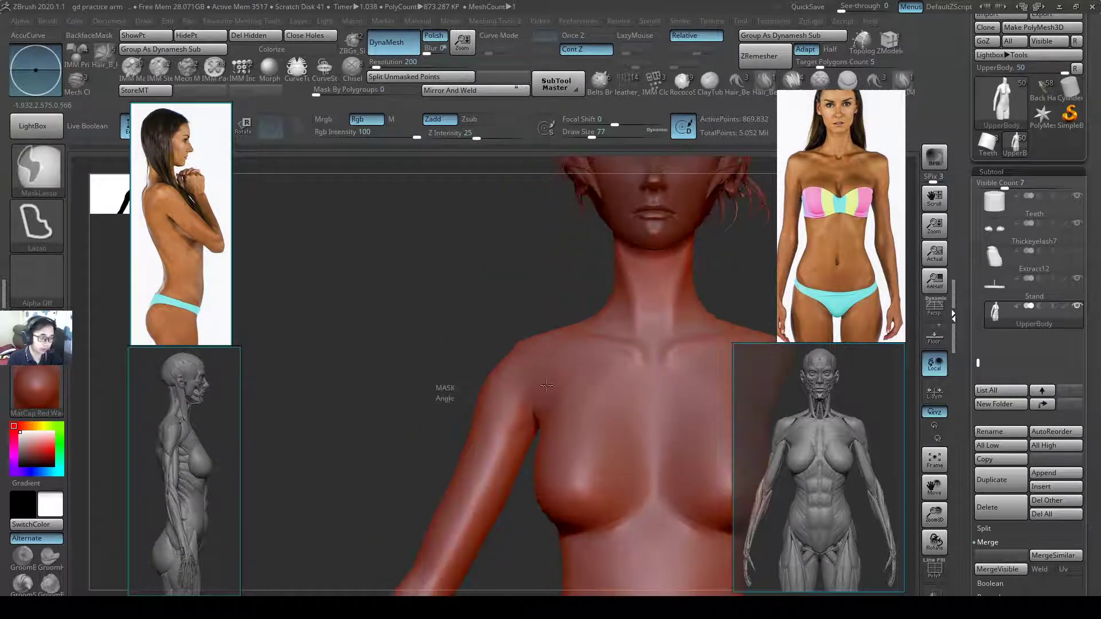
{"action": "mouse_move", "coordinate": [611, 366]}
{"action": "right_mouse_down"}
{"action": "mouse_move", "coordinate": [562, 396]}
{"action": "mouse_move", "coordinate": [559, 378]}
{"action": "right_mouse_up"}
{"action": "key", "text": "s"}
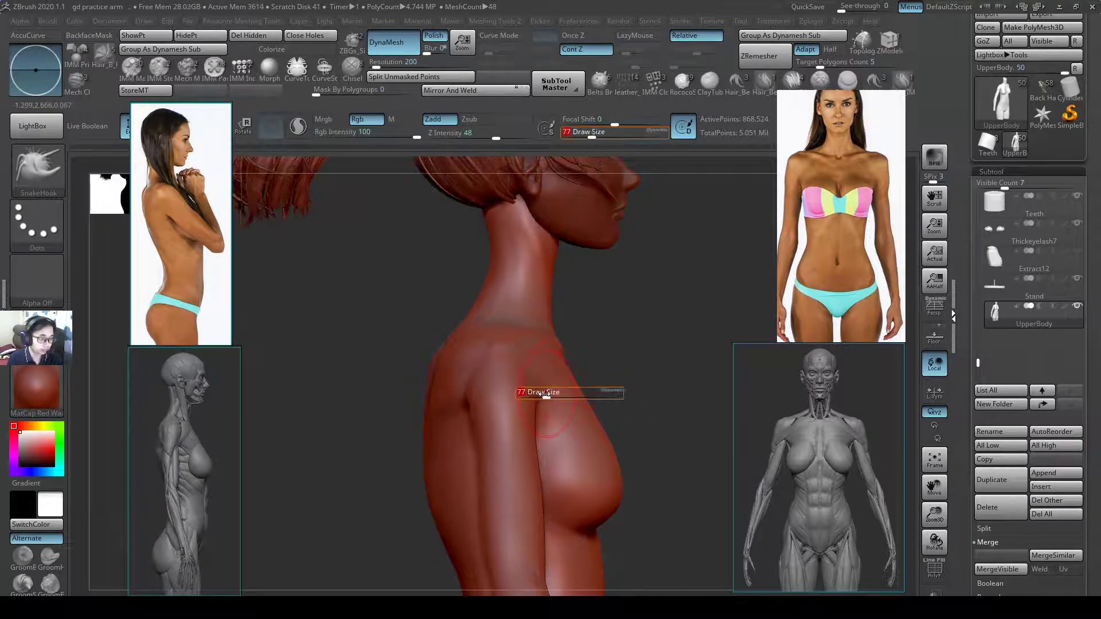
{"action": "left_click_drag", "start_coordinate": [546, 391], "coordinate": [549, 388]}
{"action": "key", "text": "s"}
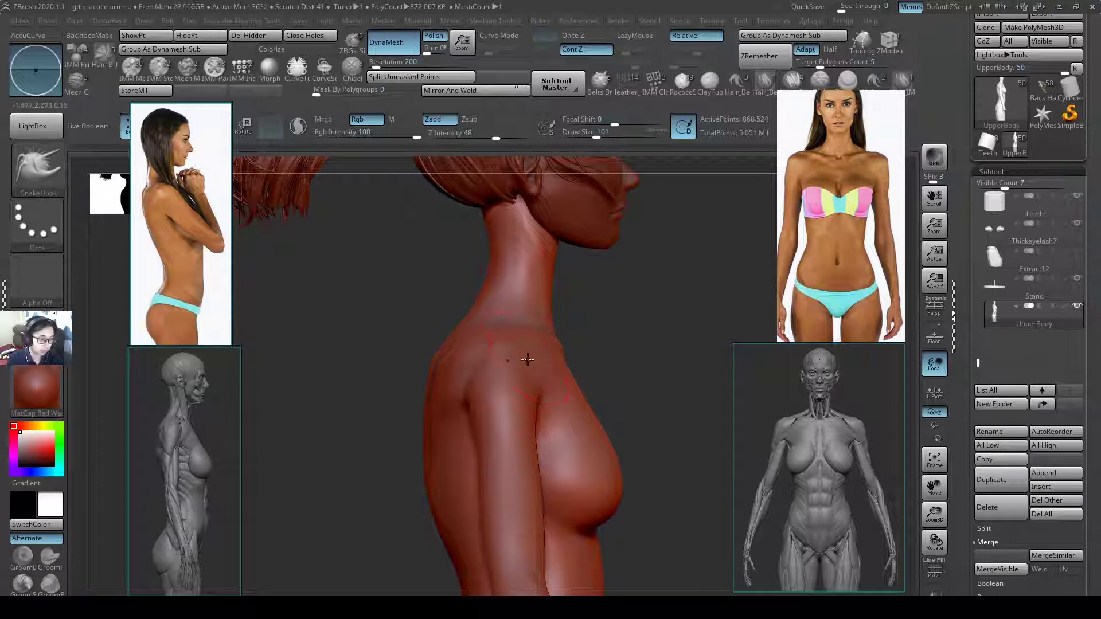
{"action": "right_click_drag", "start_coordinate": [517, 367], "coordinate": [635, 356]}
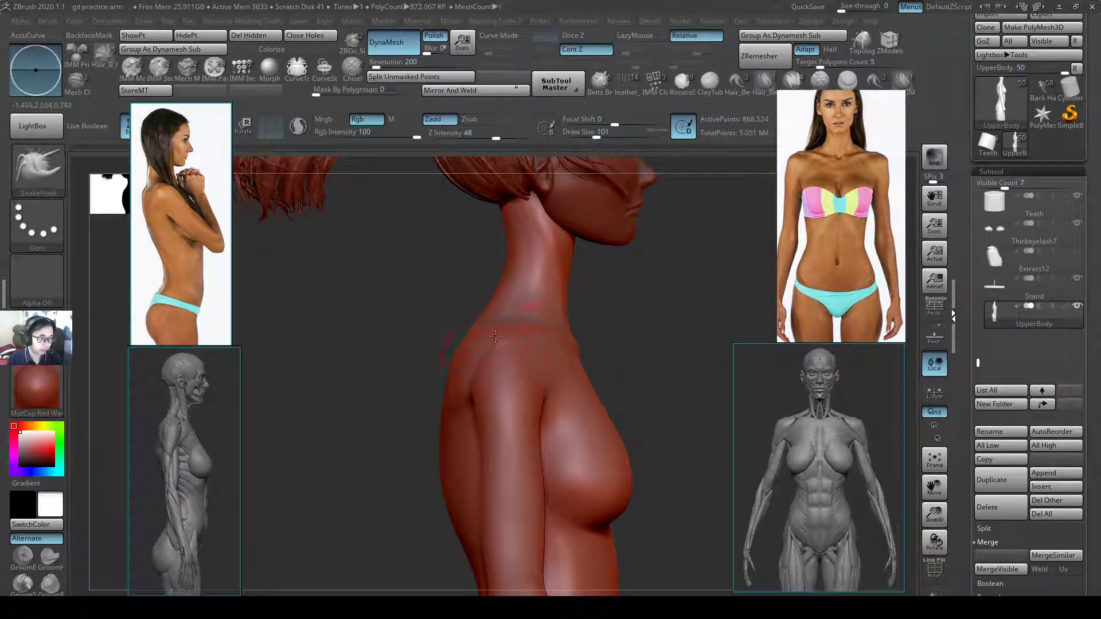
{"action": "right_click_drag", "start_coordinate": [535, 341], "coordinate": [654, 355]}
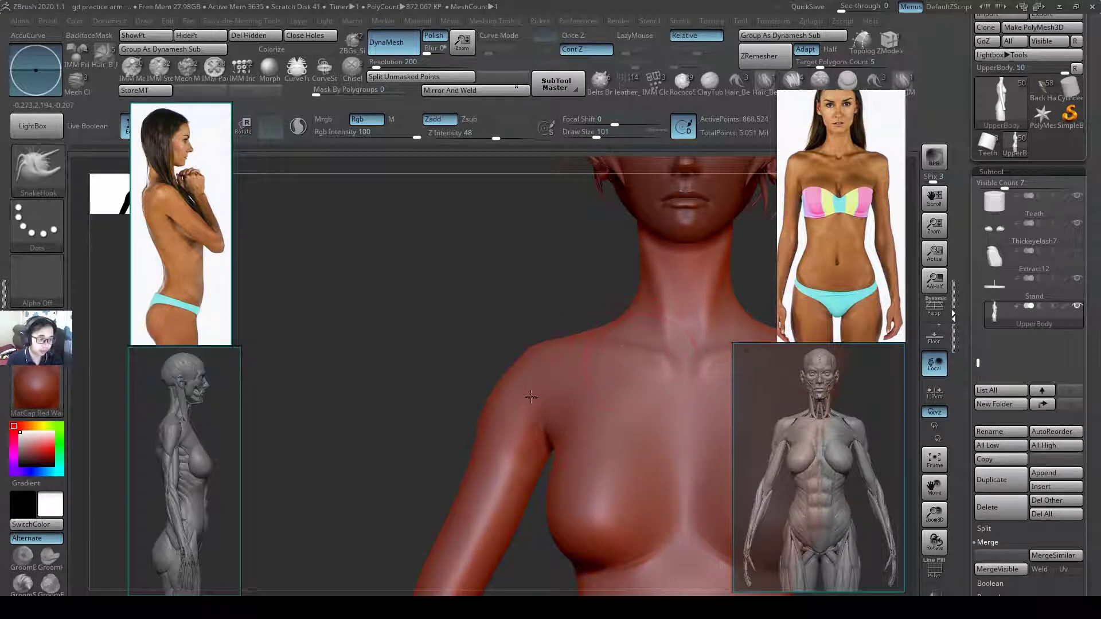
- Build up the collarbone from the shoulder to the base of the neck with ClayBuildup at draw size 80
{"action": "mouse_move", "coordinate": [651, 349]}
{"action": "right_mouse_down", "text": "alt"}
{"action": "mouse_move", "coordinate": [592, 411]}
{"action": "mouse_move", "coordinate": [622, 404]}
{"action": "right_mouse_up", "text": "alt"}
{"action": "key", "text": "b"}
{"action": "key", "text": "c"}
{"action": "key", "text": "b"}
{"action": "key", "text": "s"}
{"action": "left_click_drag", "start_coordinate": [540, 393], "coordinate": [542, 405]}
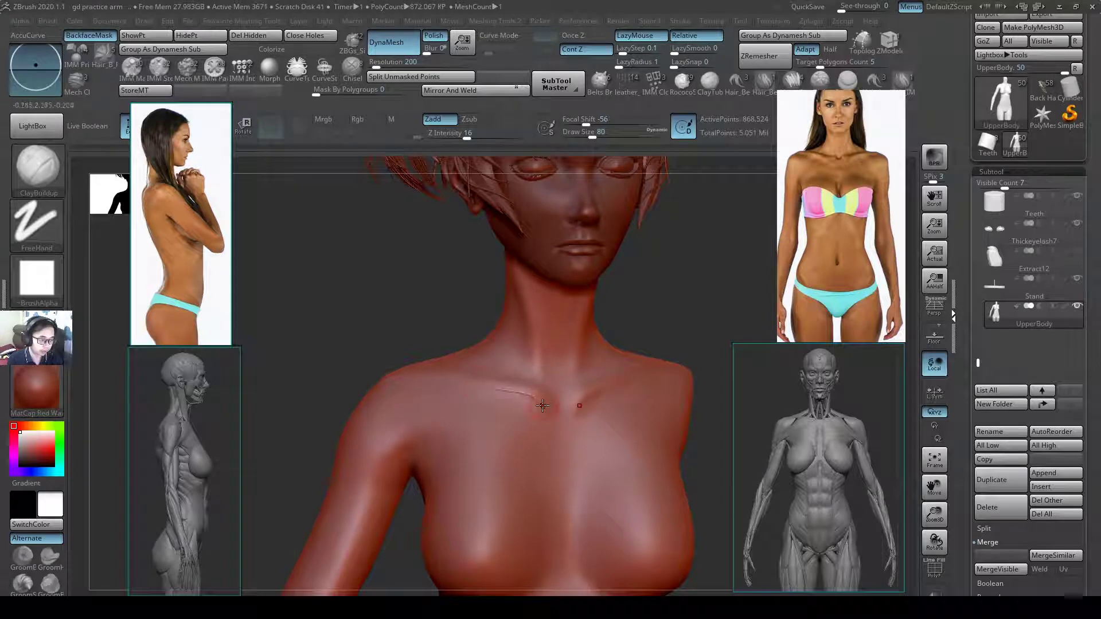
{"action": "mouse_move", "coordinate": [607, 389]}
{"action": "right_mouse_down"}
{"action": "mouse_move", "coordinate": [418, 390]}
{"action": "mouse_move", "coordinate": [406, 380]}
{"action": "right_mouse_up"}
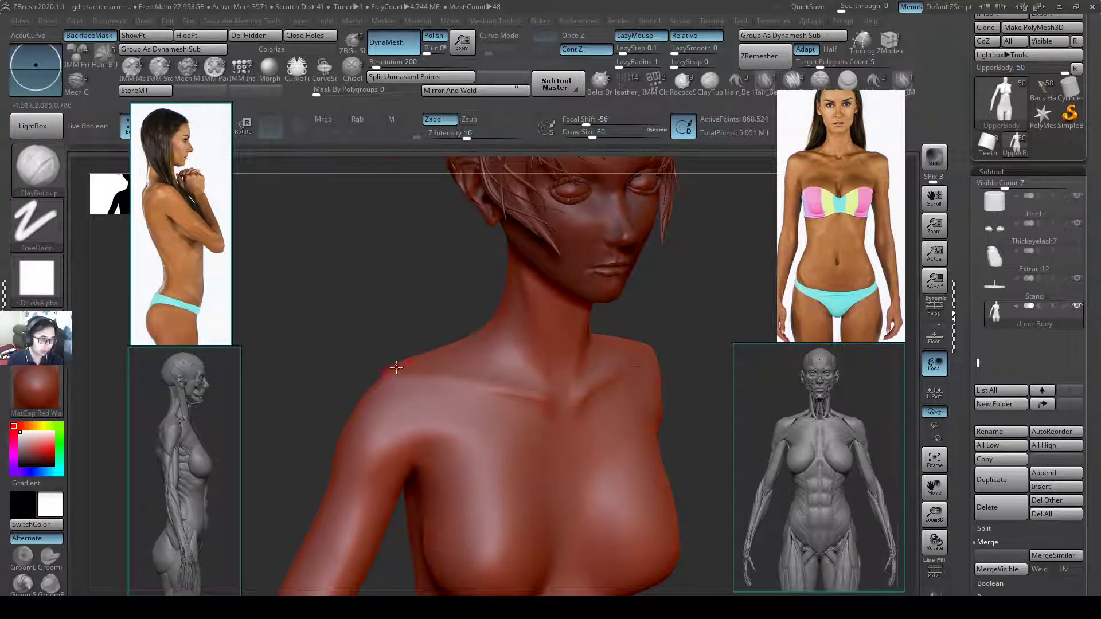
{"action": "left_click_drag", "start_coordinate": [470, 378], "coordinate": [499, 391]}
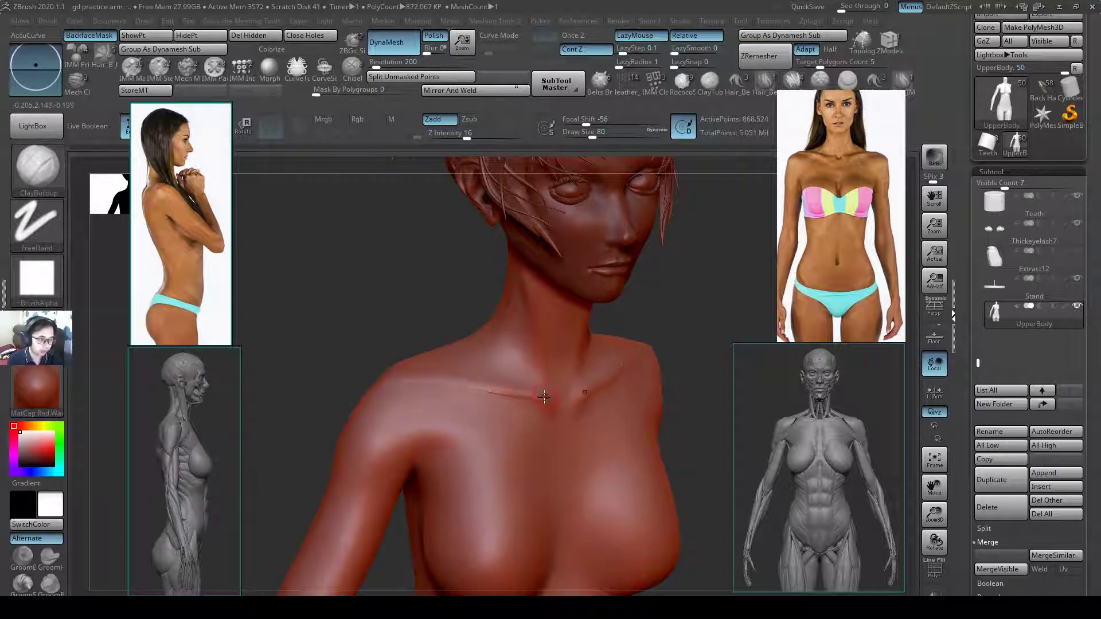
{"action": "right_click_drag", "start_coordinate": [462, 383], "coordinate": [548, 388], "text": "ctrl"}
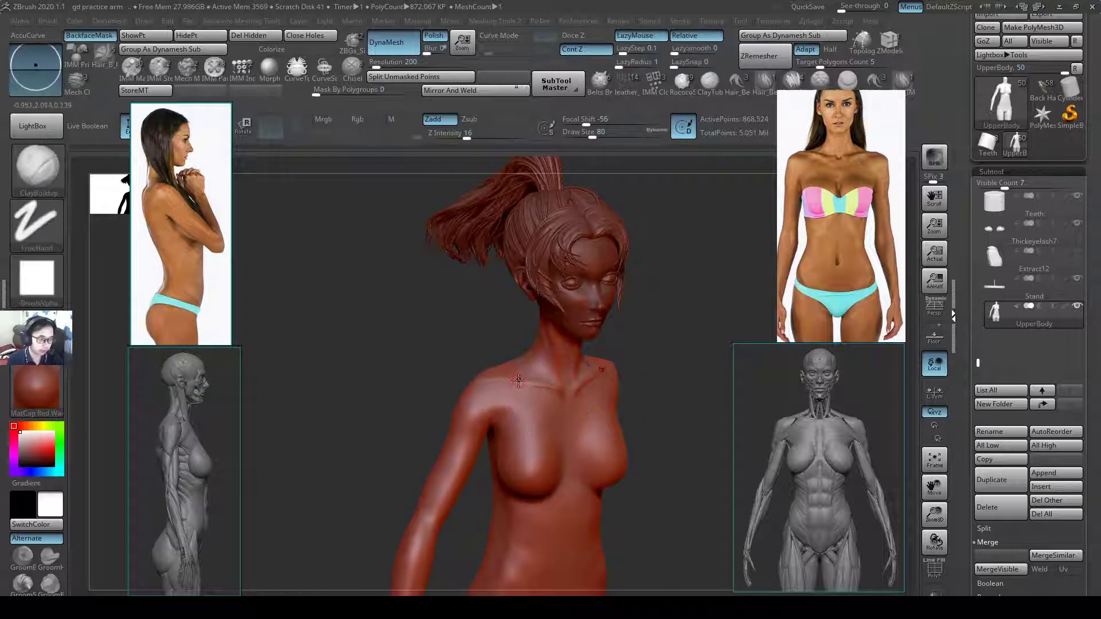
- Adjust the profile at the base of the neck and upper chest with SnakeHook at draw size 116
{"action": "key", "text": "s"}
{"action": "mouse_move", "coordinate": [510, 344]}
{"action": "right_mouse_down"}
{"action": "mouse_move", "coordinate": [545, 356]}
{"action": "mouse_move", "coordinate": [547, 391]}
{"action": "mouse_move", "coordinate": [575, 349]}
{"action": "right_mouse_up"}
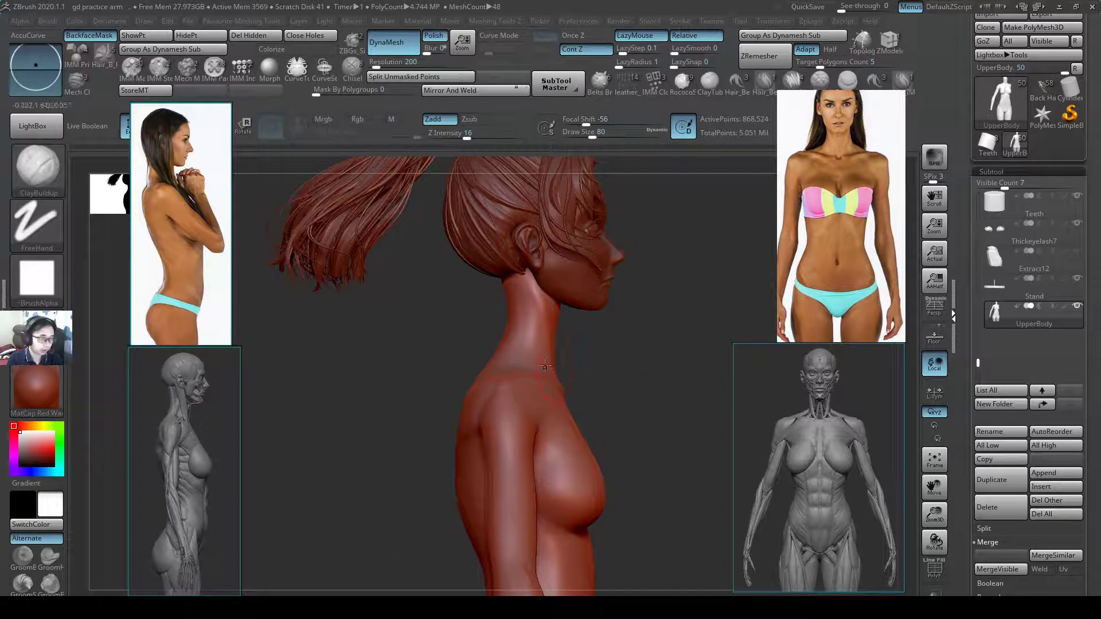
{"action": "key", "text": "b"}
{"action": "key", "text": "s"}
{"action": "key", "text": "h"}
{"action": "key", "text": "s"}
{"action": "left_click_drag", "start_coordinate": [558, 363], "coordinate": [563, 363]}
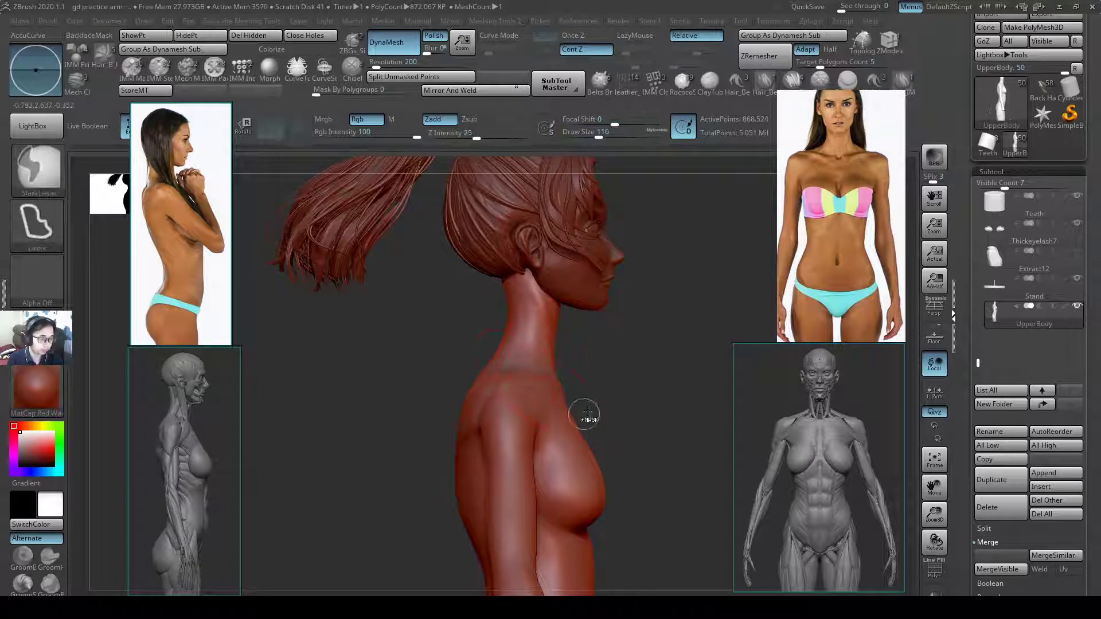
- Refine the top of the shoulder and the collarbone line with SnakeHook at draw size 97
{"action": "mouse_move", "coordinate": [585, 412]}
{"action": "right_mouse_down", "text": "ctrl"}
{"action": "mouse_move", "coordinate": [587, 432]}
{"action": "mouse_move", "coordinate": [552, 337]}
{"action": "mouse_move", "coordinate": [602, 339]}
{"action": "mouse_move", "coordinate": [539, 349]}
{"action": "mouse_move", "coordinate": [597, 346]}
{"action": "mouse_move", "coordinate": [595, 310]}
{"action": "mouse_move", "coordinate": [560, 263]}
{"action": "mouse_move", "coordinate": [526, 373]}
{"action": "mouse_move", "coordinate": [541, 377]}
{"action": "mouse_move", "coordinate": [516, 379]}
{"action": "right_mouse_up", "text": "ctrl"}
{"action": "key", "text": "s"}
{"action": "left_click_drag", "start_coordinate": [516, 381], "coordinate": [504, 380]}
{"action": "key", "text": "s"}
{"action": "right_click_drag", "start_coordinate": [528, 348], "coordinate": [553, 304]}
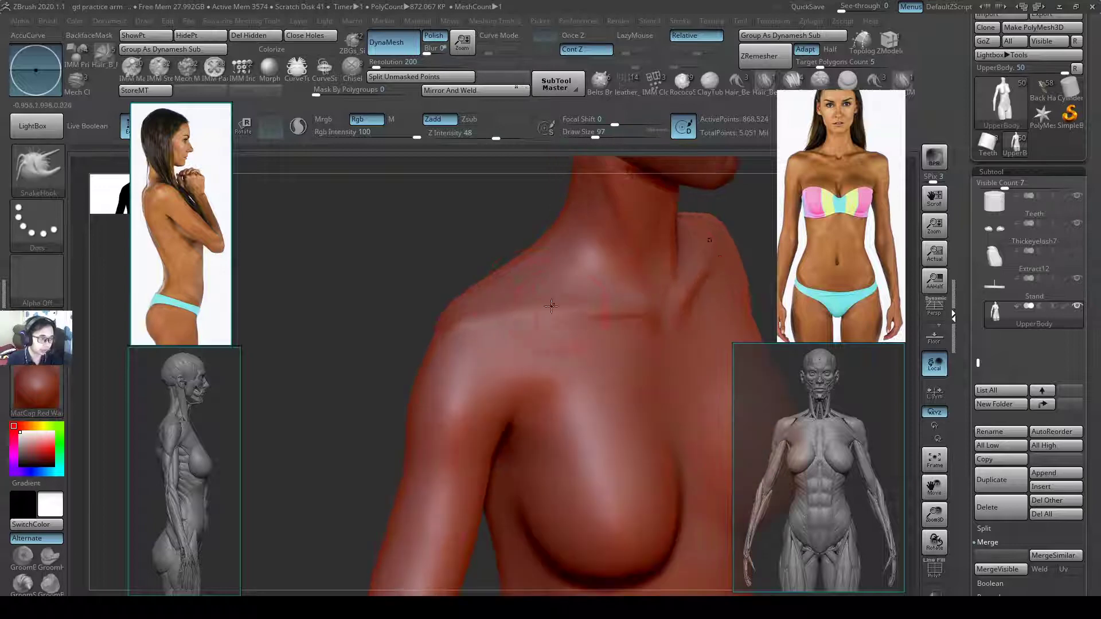
- Sharpen the collarbone ridge toward the shoulder with the Pinch brush at draw size 44
{"action": "key", "text": "b"}
{"action": "key", "text": "p"}
{"action": "key", "text": "i"}
{"action": "key", "text": "s"}
{"action": "left_click", "coordinate": [578, 310]}
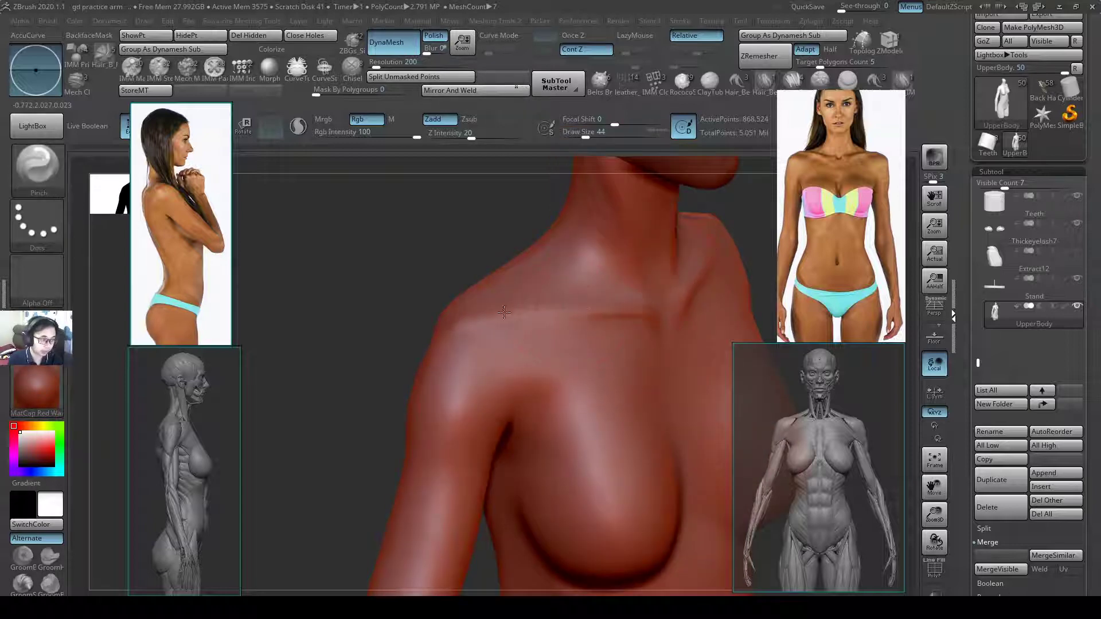
{"action": "mouse_move", "coordinate": [504, 312]}
{"action": "left_mouse_down"}
{"action": "mouse_move", "coordinate": [536, 307]}
{"action": "mouse_move", "coordinate": [491, 315]}
{"action": "mouse_move", "coordinate": [482, 334]}
{"action": "left_mouse_up"}
- Mirror and weld the upper body to give it the second arm, and hide the Stand subtool
{"action": "mouse_move", "coordinate": [481, 334]}
{"action": "right_mouse_down", "text": "ctrl"}
{"action": "mouse_move", "coordinate": [429, 327]}
{"action": "mouse_move", "coordinate": [651, 287]}
{"action": "mouse_move", "coordinate": [713, 317]}
{"action": "mouse_move", "coordinate": [644, 427]}
{"action": "right_mouse_up", "text": "ctrl"}
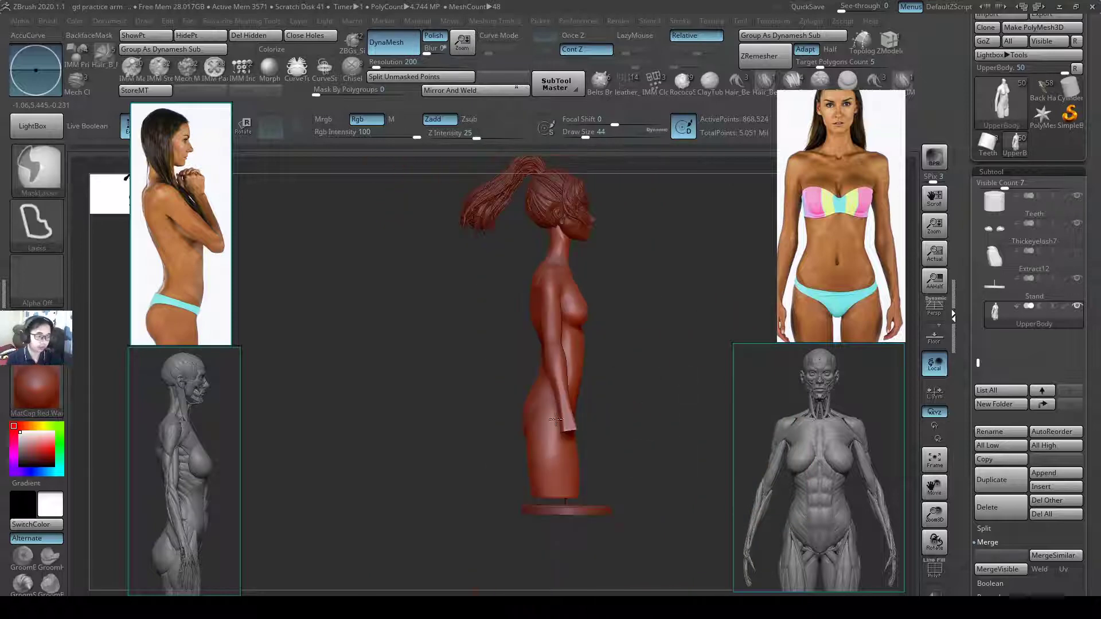
{"action": "mouse_move", "coordinate": [556, 421]}
{"action": "right_mouse_down"}
{"action": "mouse_move", "coordinate": [579, 395]}
{"action": "mouse_move", "coordinate": [641, 374]}
{"action": "mouse_move", "coordinate": [612, 407]}
{"action": "mouse_move", "coordinate": [654, 395]}
{"action": "mouse_move", "coordinate": [627, 301]}
{"action": "mouse_move", "coordinate": [573, 287]}
{"action": "right_mouse_up"}
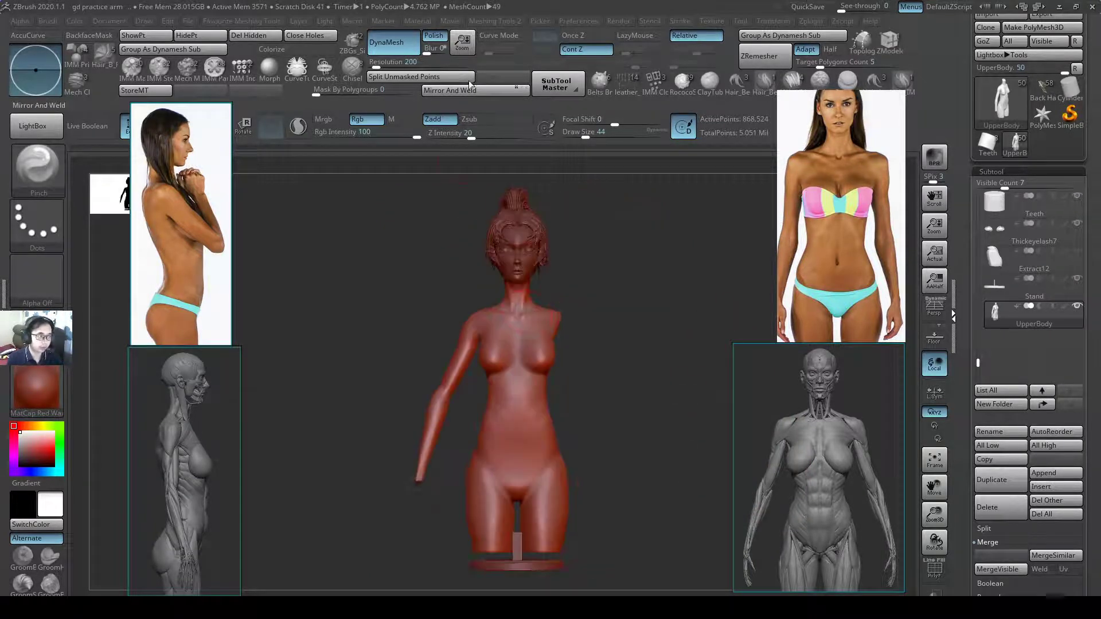
{"action": "left_click", "coordinate": [458, 88]}
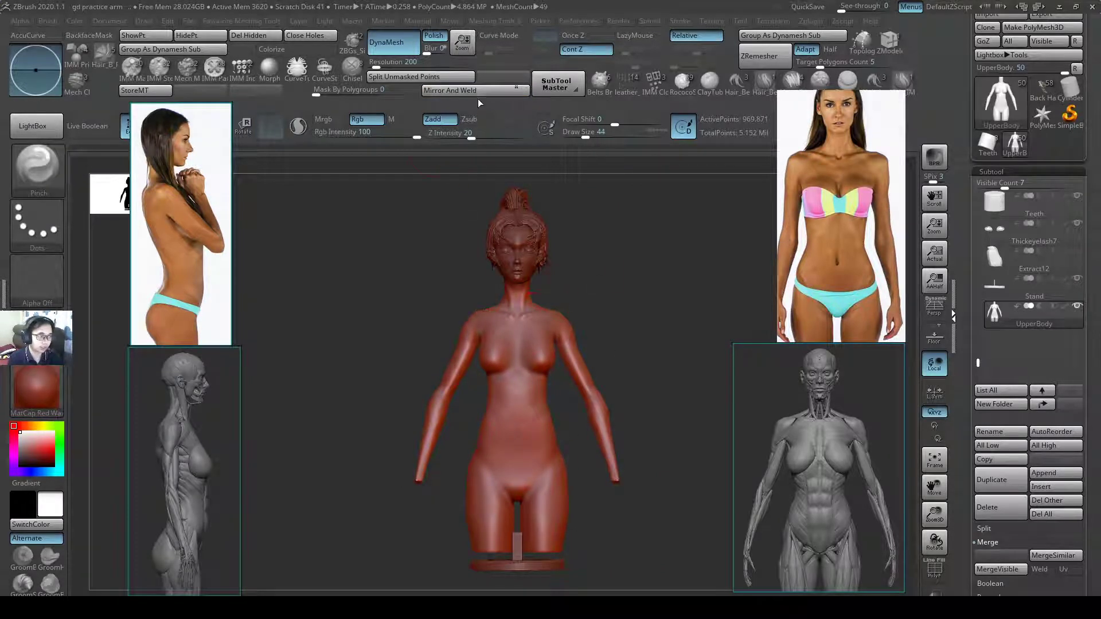
{"action": "right_click_drag", "start_coordinate": [626, 380], "coordinate": [598, 336]}
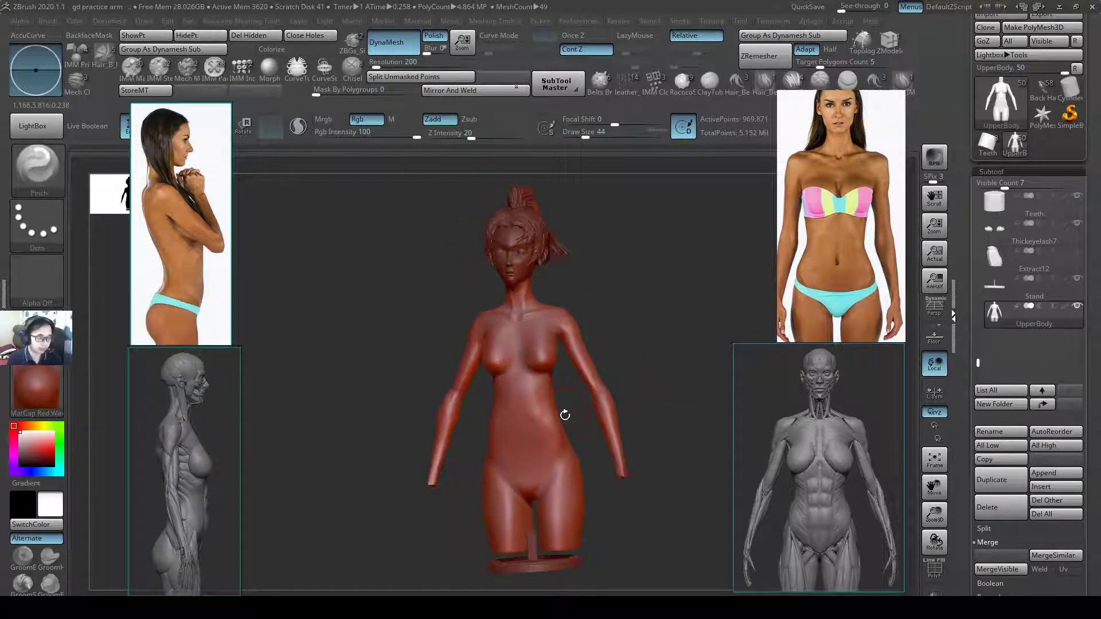
{"action": "left_click", "coordinate": [1078, 279]}
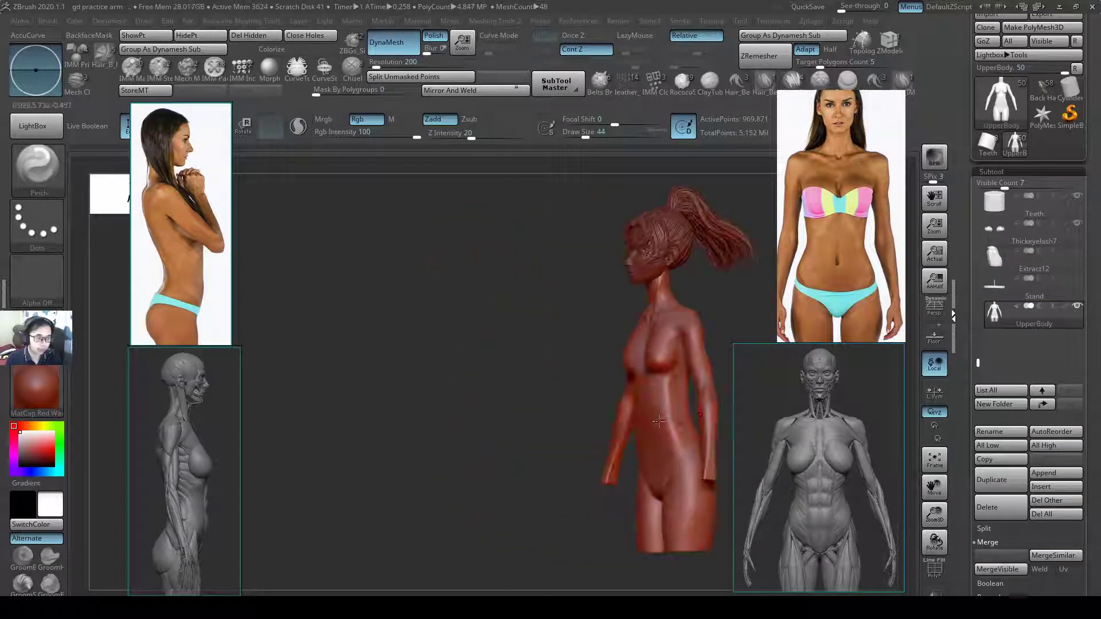